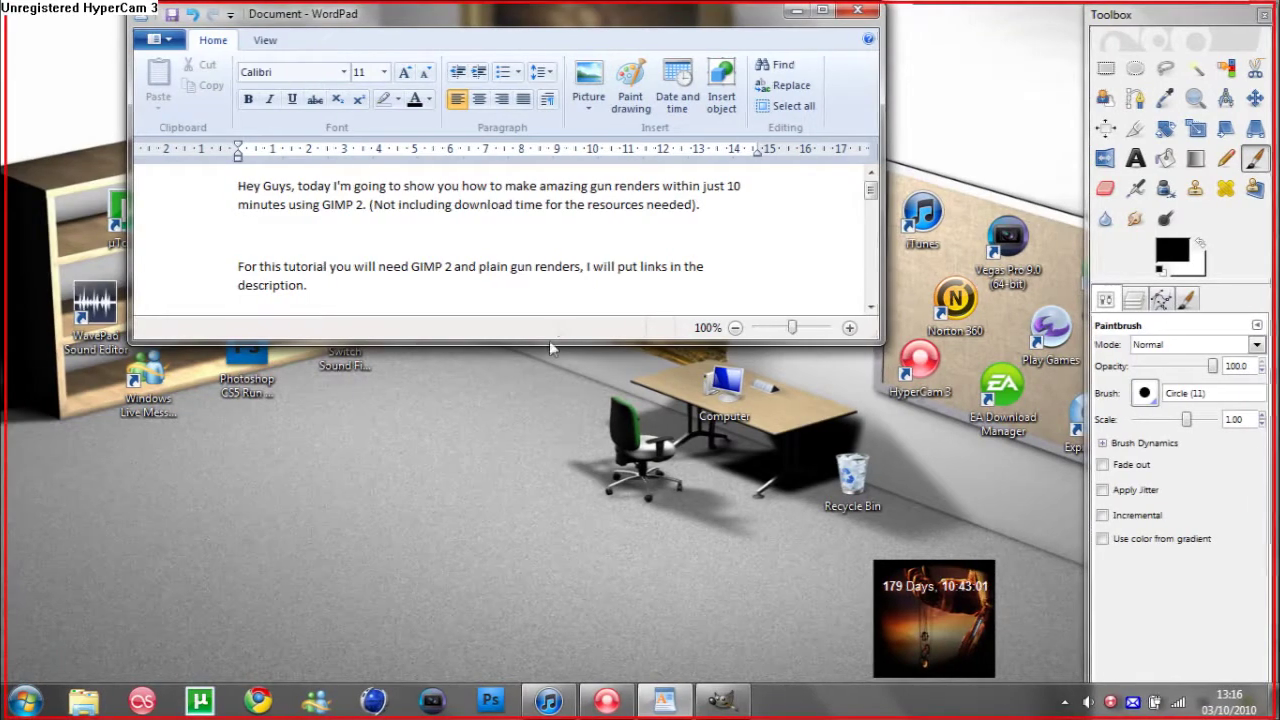
Step: Enlarge the WordPad notes to show the GIMP 2 paragraph, then switch to GIMP
{"action": "left_click_drag", "start_coordinate": [545, 342], "coordinate": [542, 402]}
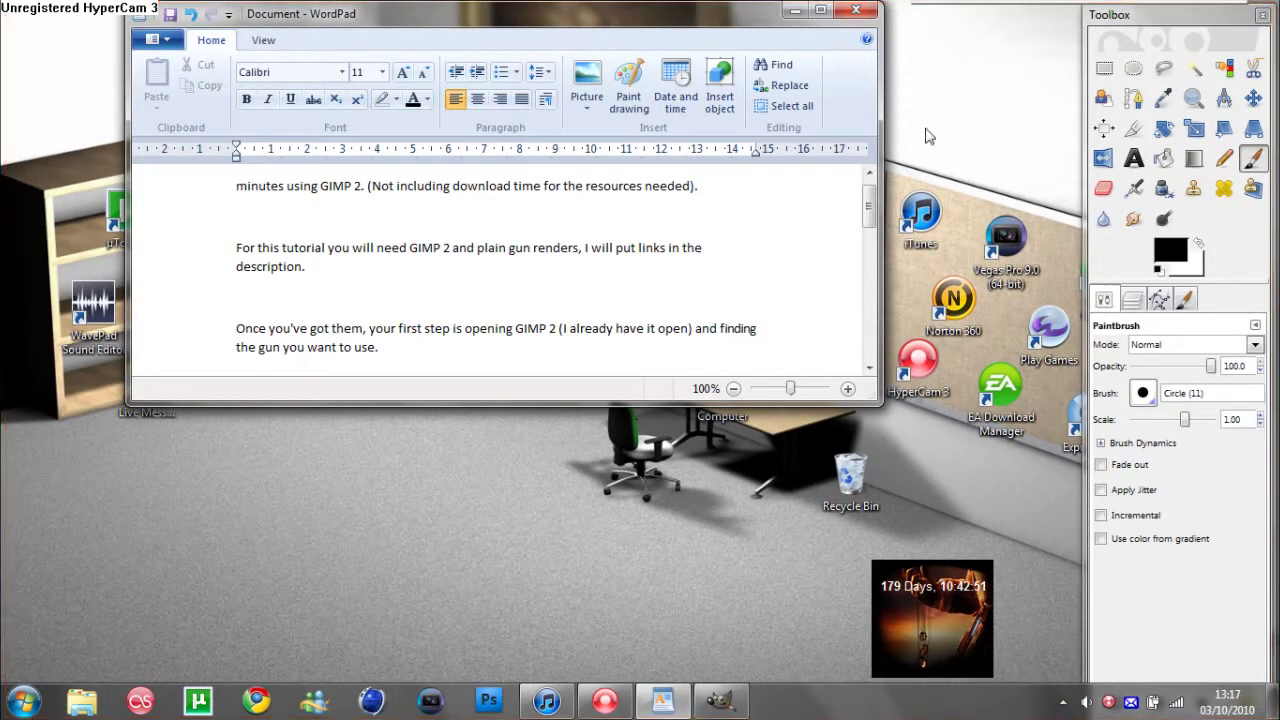
{"action": "left_click", "coordinate": [1155, 25]}
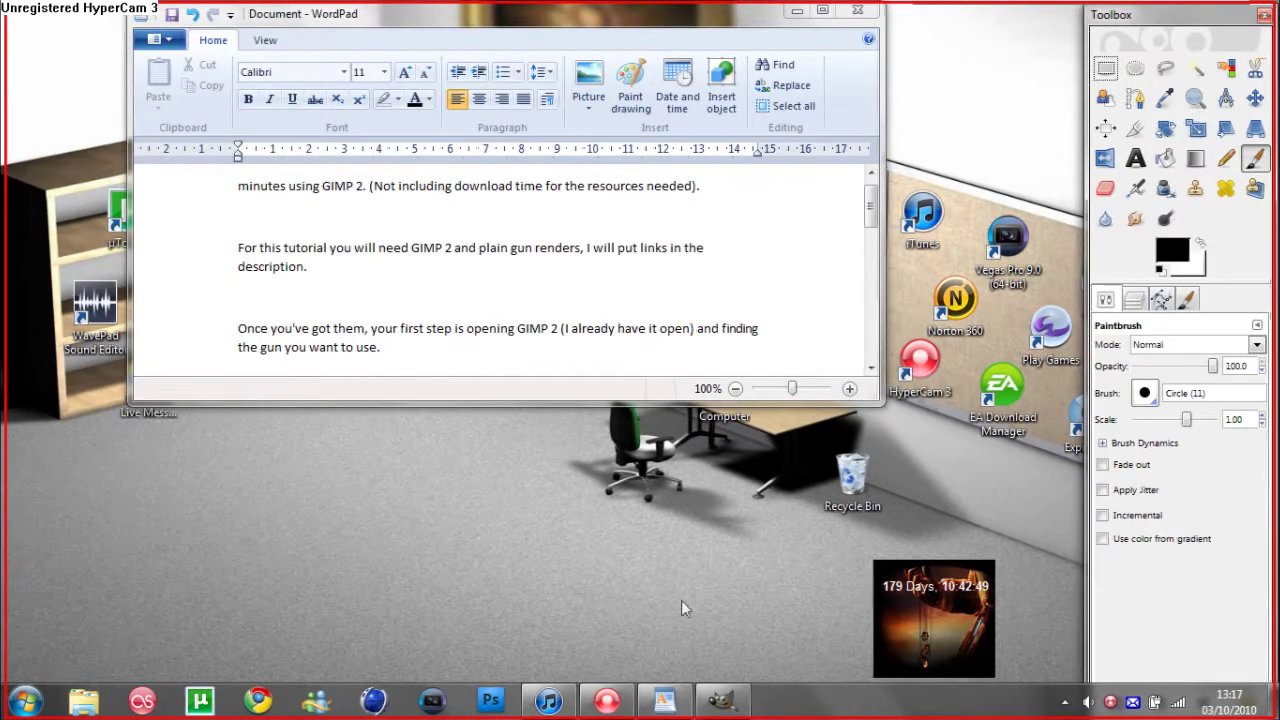
Step: Open ACR.png from Renders > mw2 > guns as a 300×152 image in GIMP
{"action": "left_click", "coordinate": [662, 620]}
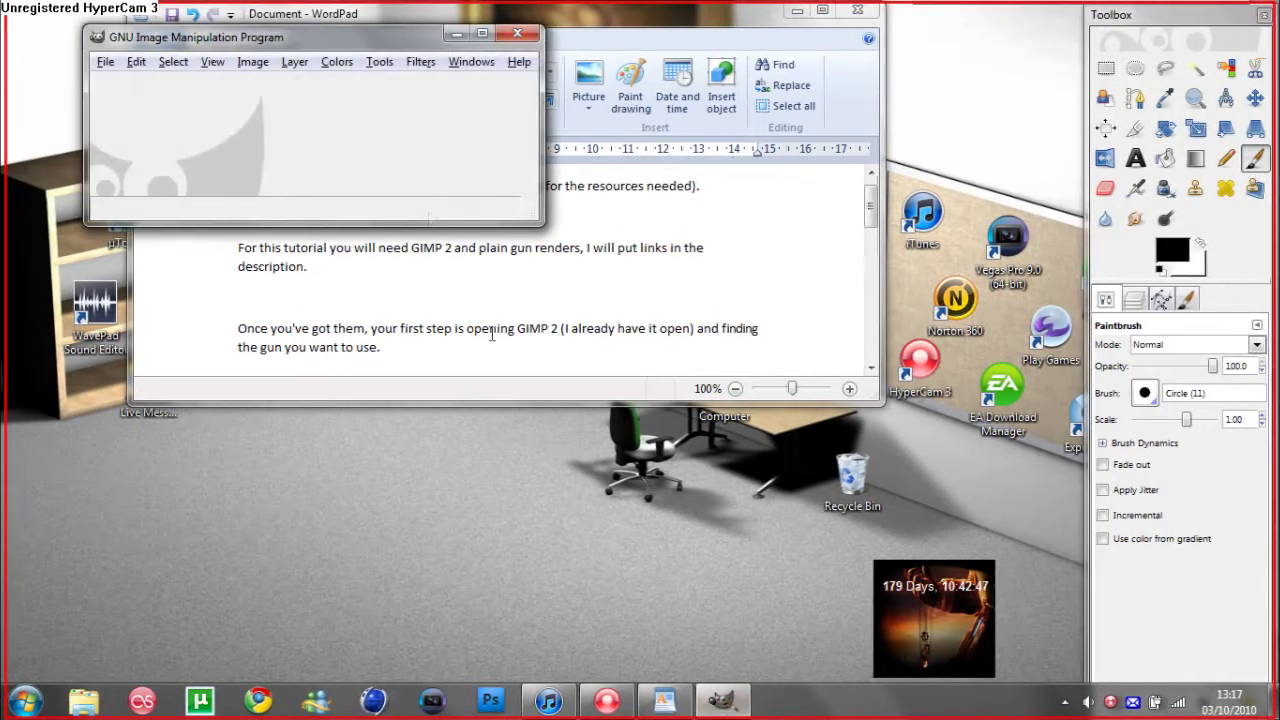
{"action": "left_click", "coordinate": [105, 61]}
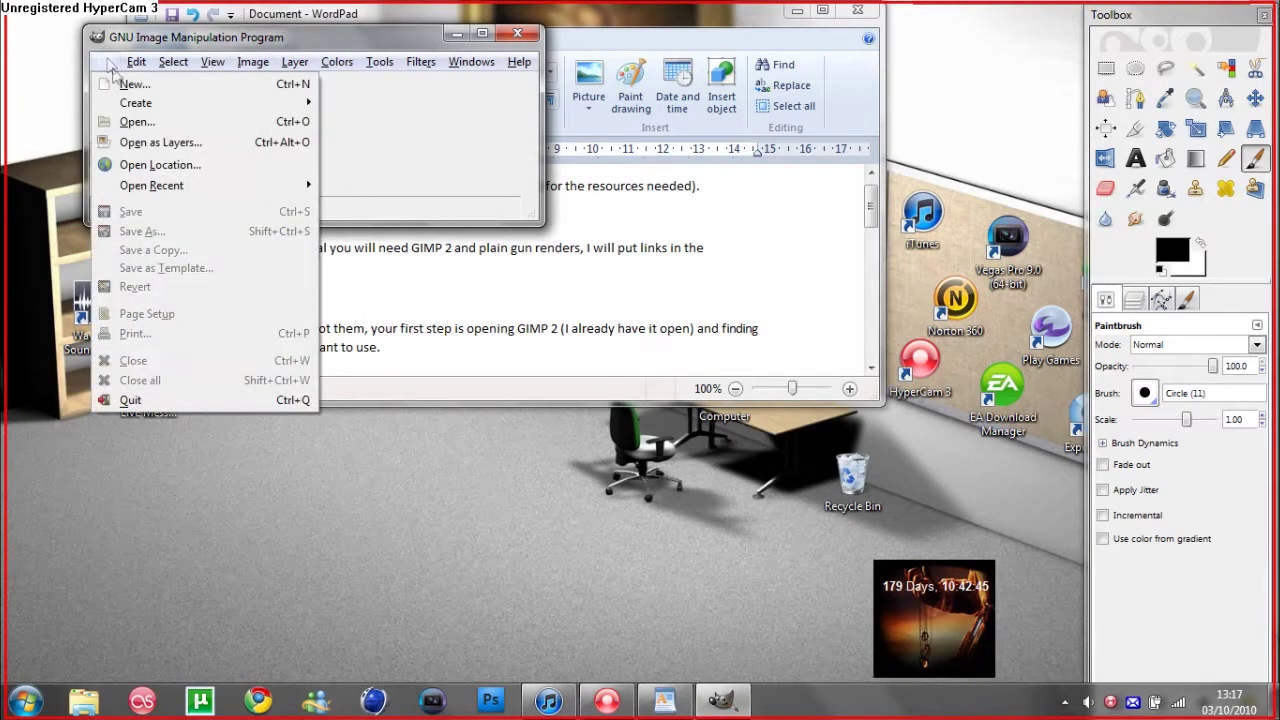
{"action": "left_click", "coordinate": [147, 123]}
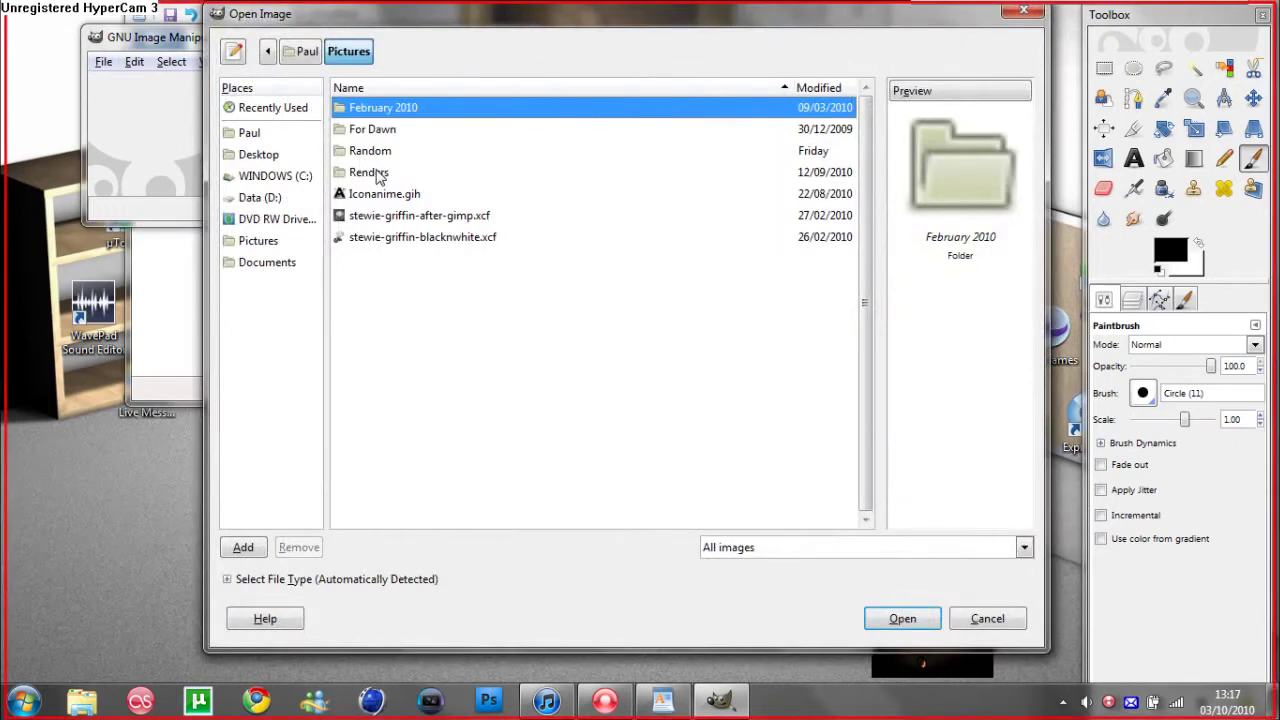
{"action": "double_click", "coordinate": [375, 172]}
{"action": "double_click", "coordinate": [365, 107]}
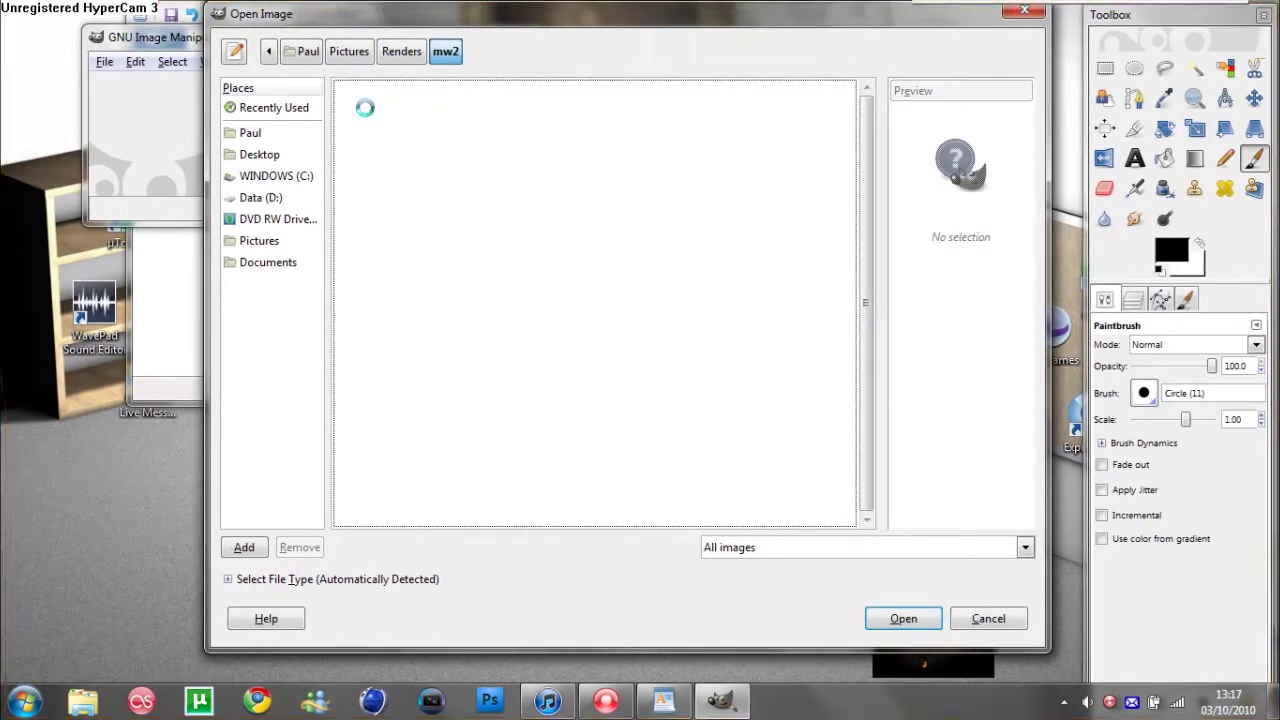
{"action": "double_click", "coordinate": [398, 151]}
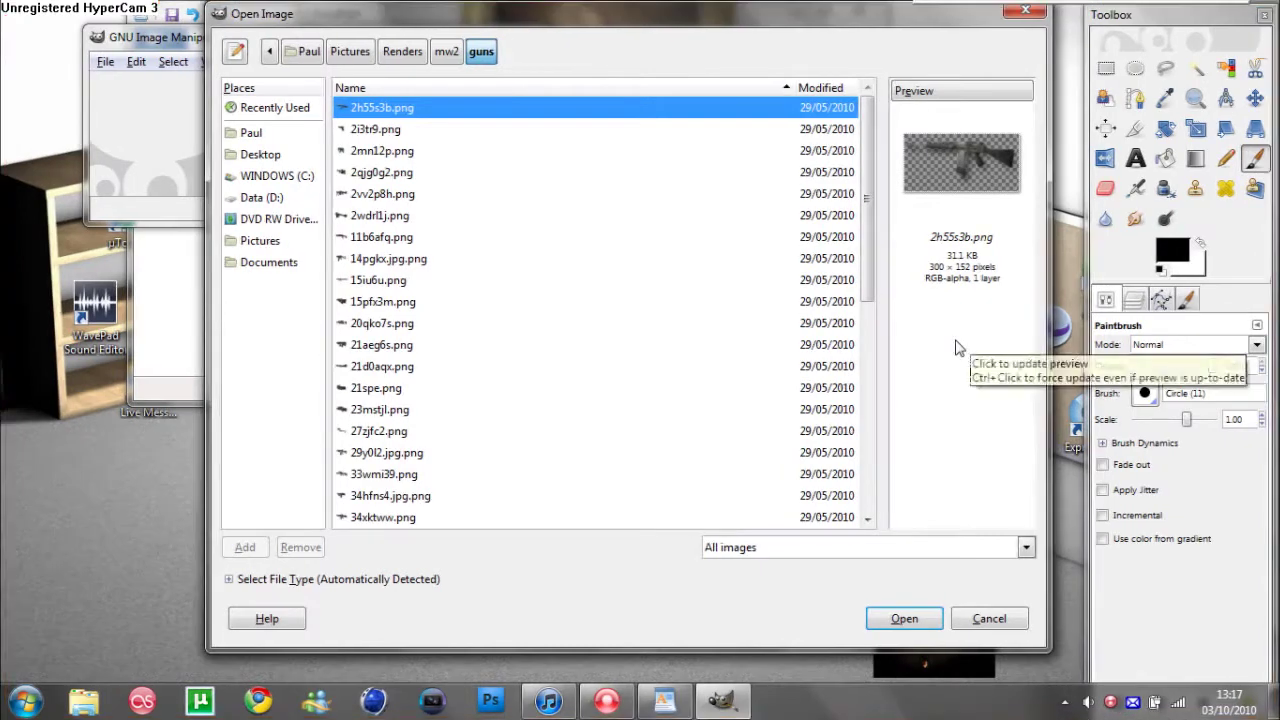
{"action": "key", "text": "Down"}
{"action": "key", "text": "Down"}
{"action": "key", "text": "Down"}
{"action": "key", "text": "Down"}
{"action": "key", "text": "Down"}
{"action": "key", "text": "Down"}
{"action": "key", "text": "Down"}
{"action": "key", "text": "Down"}
{"action": "key", "text": "Down"}
{"action": "key", "text": "Down"}
{"action": "key", "text": "Down"}
{"action": "key", "text": "Down"}
{"action": "key", "text": "Down"}
{"action": "key", "text": "Down"}
{"action": "key", "text": "Down"}
{"action": "key", "text": "Down"}
{"action": "key", "text": "Down"}
{"action": "key", "text": "Down"}
{"action": "key", "text": "Down"}
{"action": "key", "text": "Down"}
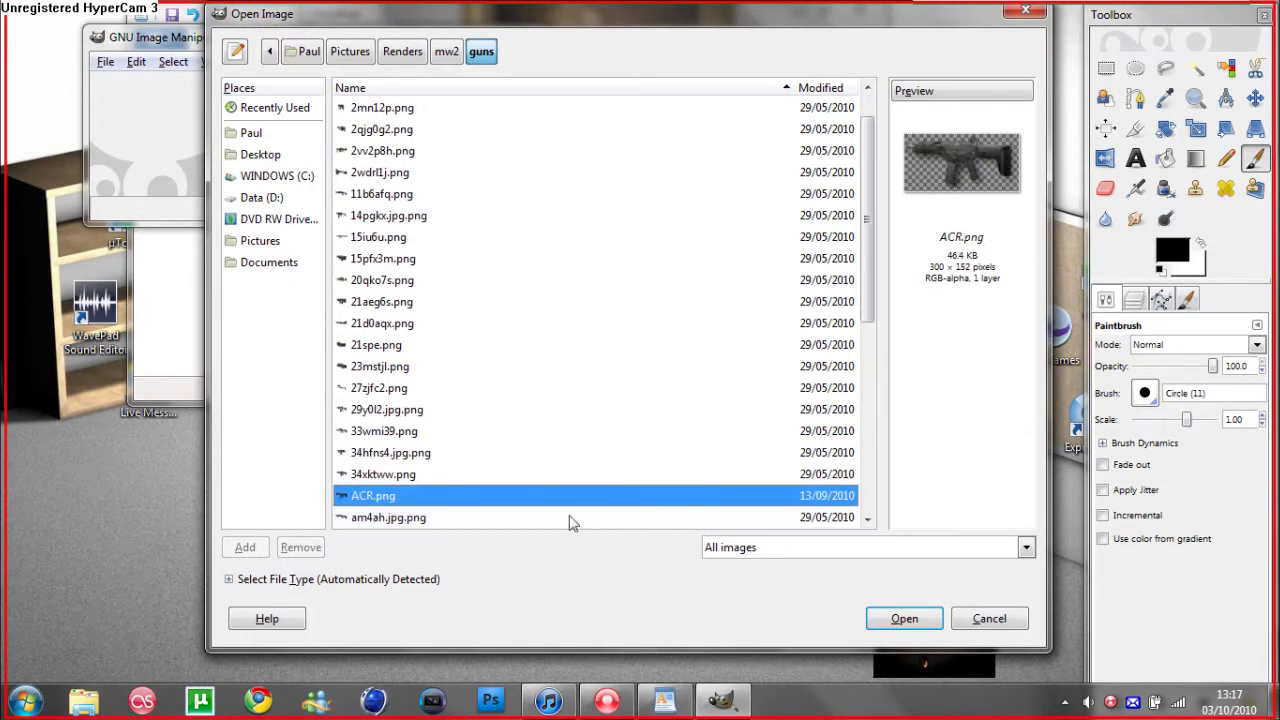
{"action": "left_click", "coordinate": [912, 620]}
{"action": "left_click", "coordinate": [905, 620]}
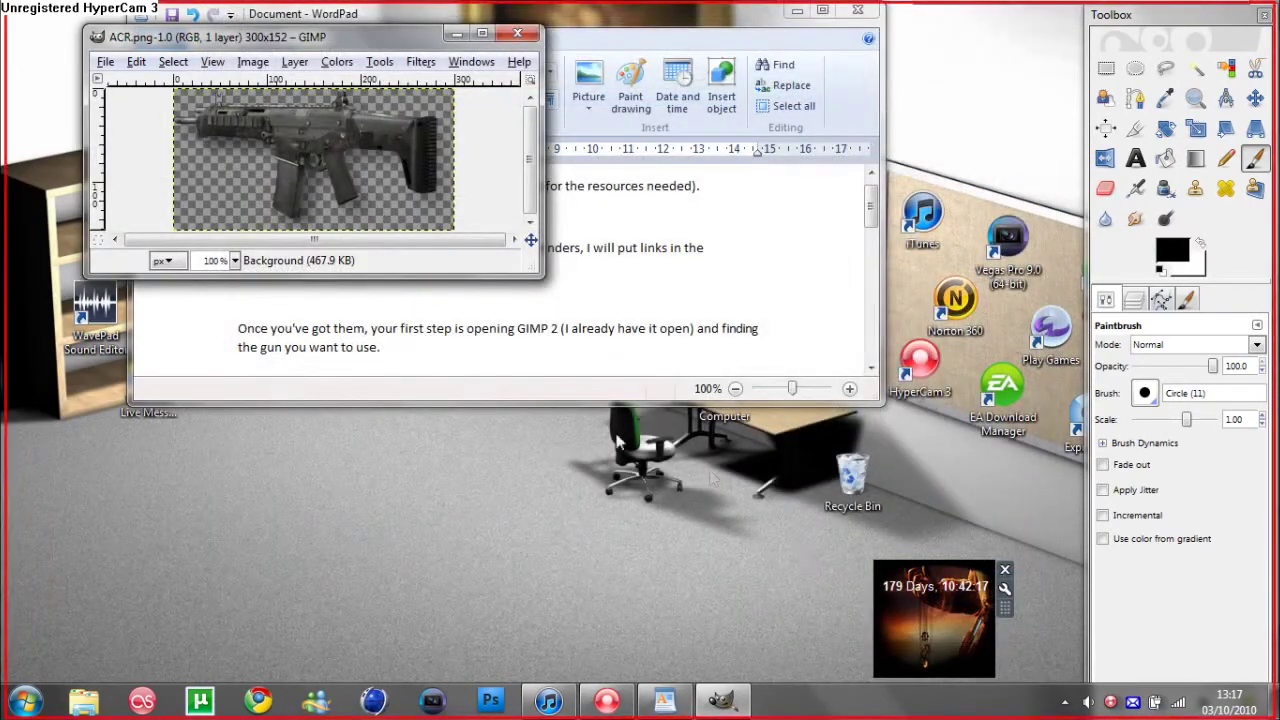
{"action": "left_click_drag", "start_coordinate": [575, 406], "coordinate": [575, 474]}
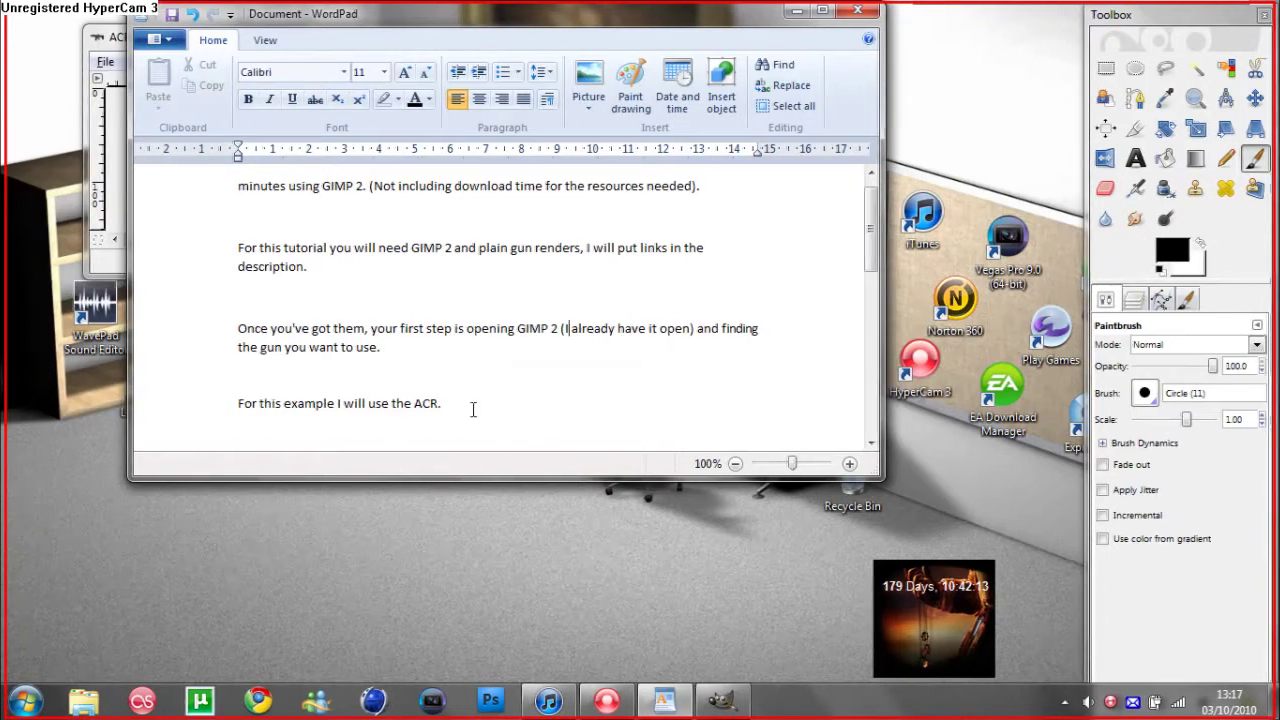
Step: Stretch the WordPad notes window further to reveal the camouflage-image instructions
{"action": "left_click_drag", "start_coordinate": [548, 481], "coordinate": [548, 550]}
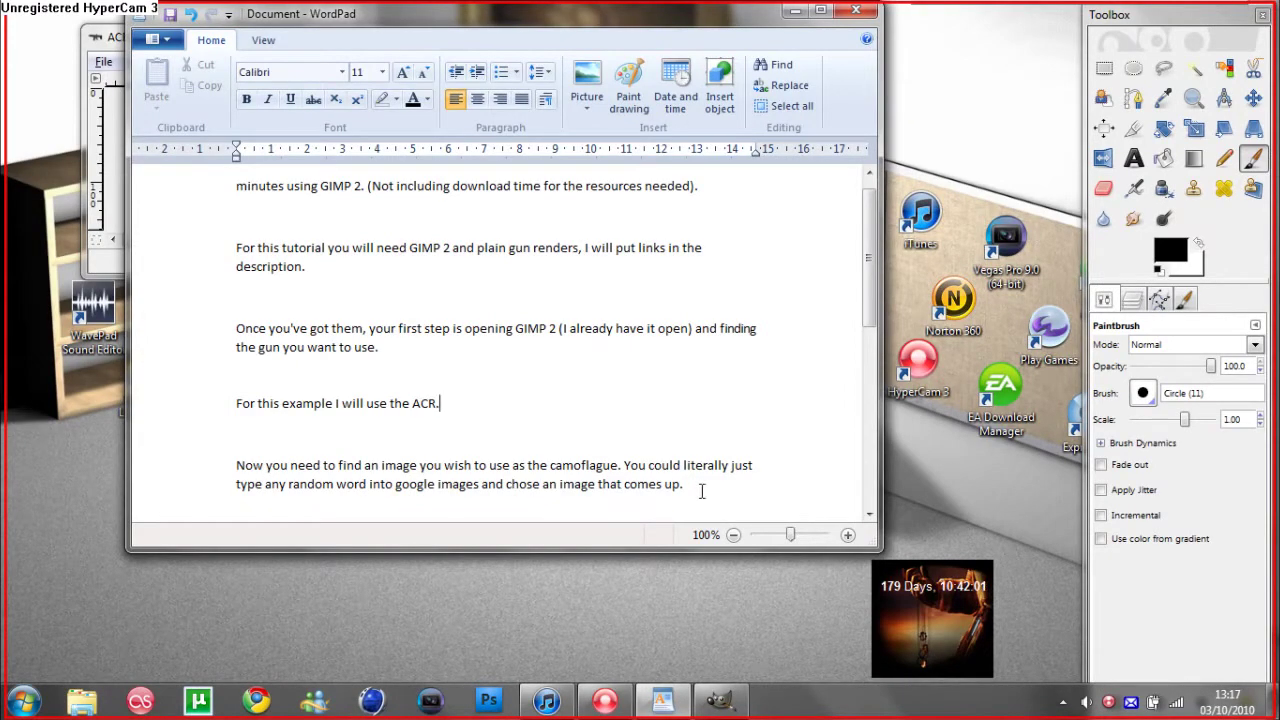
Step: Launch Chrome and replace the old address to load google.co.uk
{"action": "left_click", "coordinate": [258, 700]}
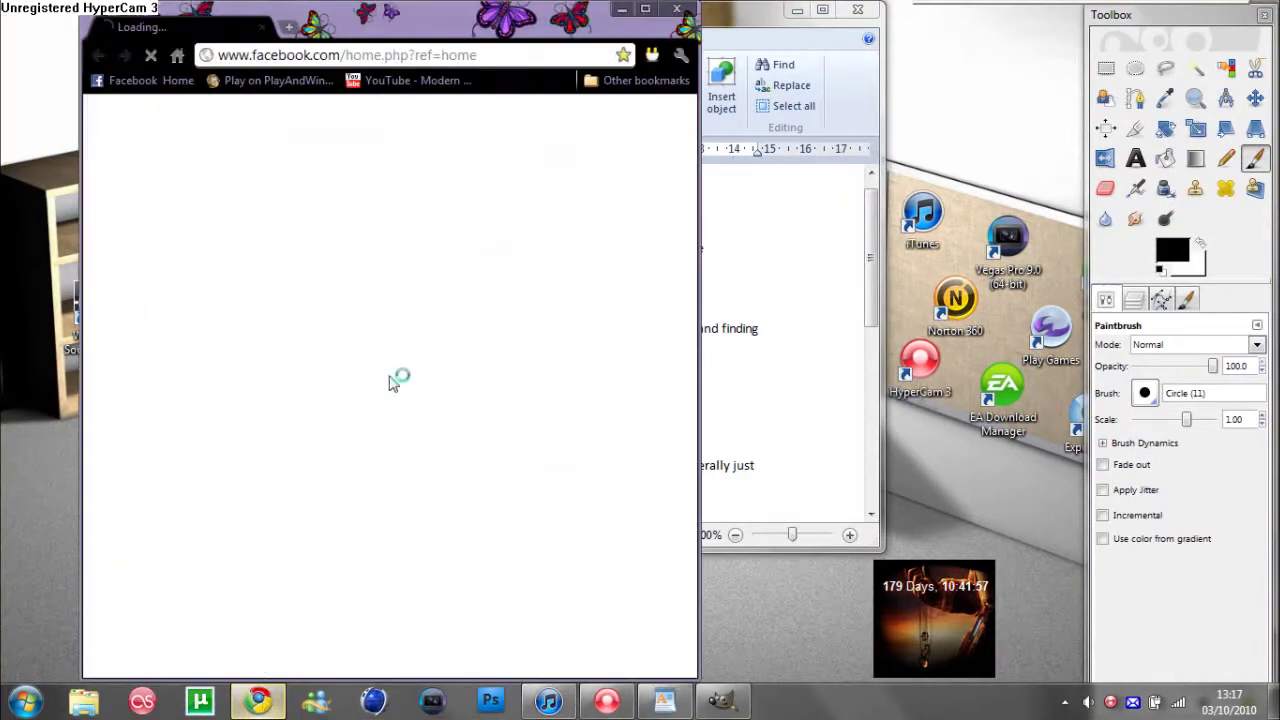
{"action": "left_click", "coordinate": [310, 55]}
{"action": "type", "text": "g"}
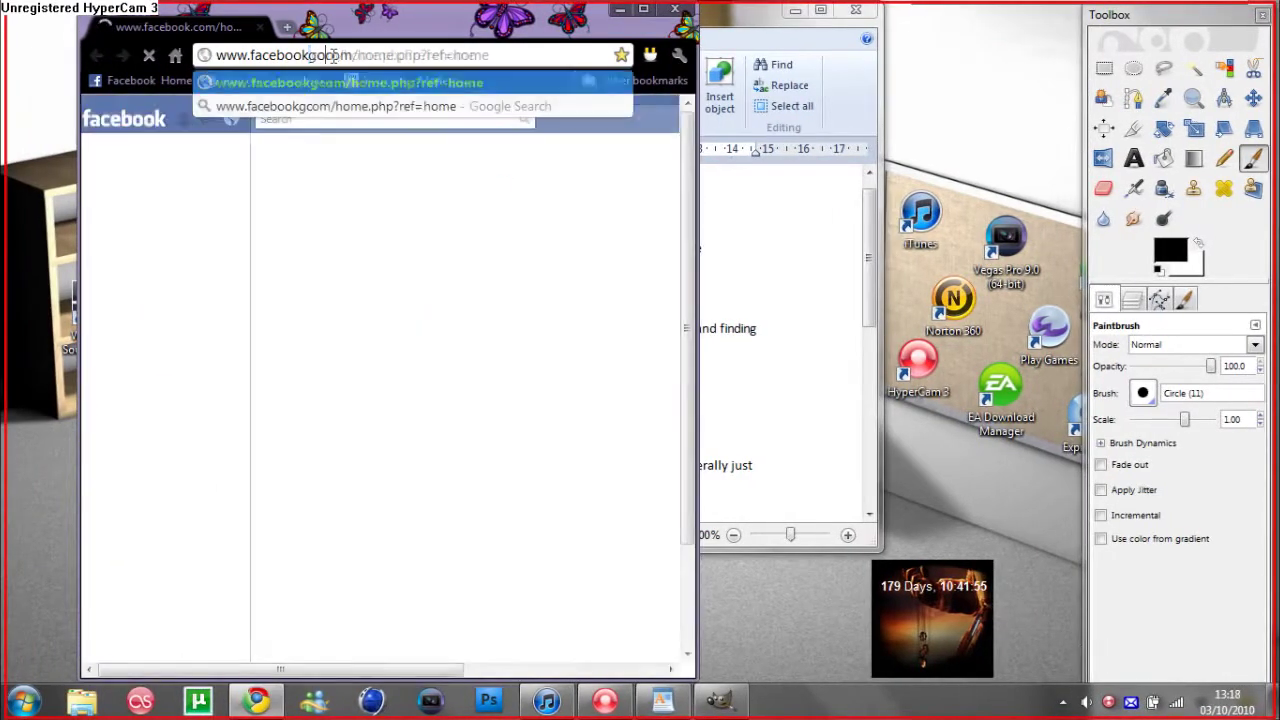
{"action": "type", "text": "oogle"}
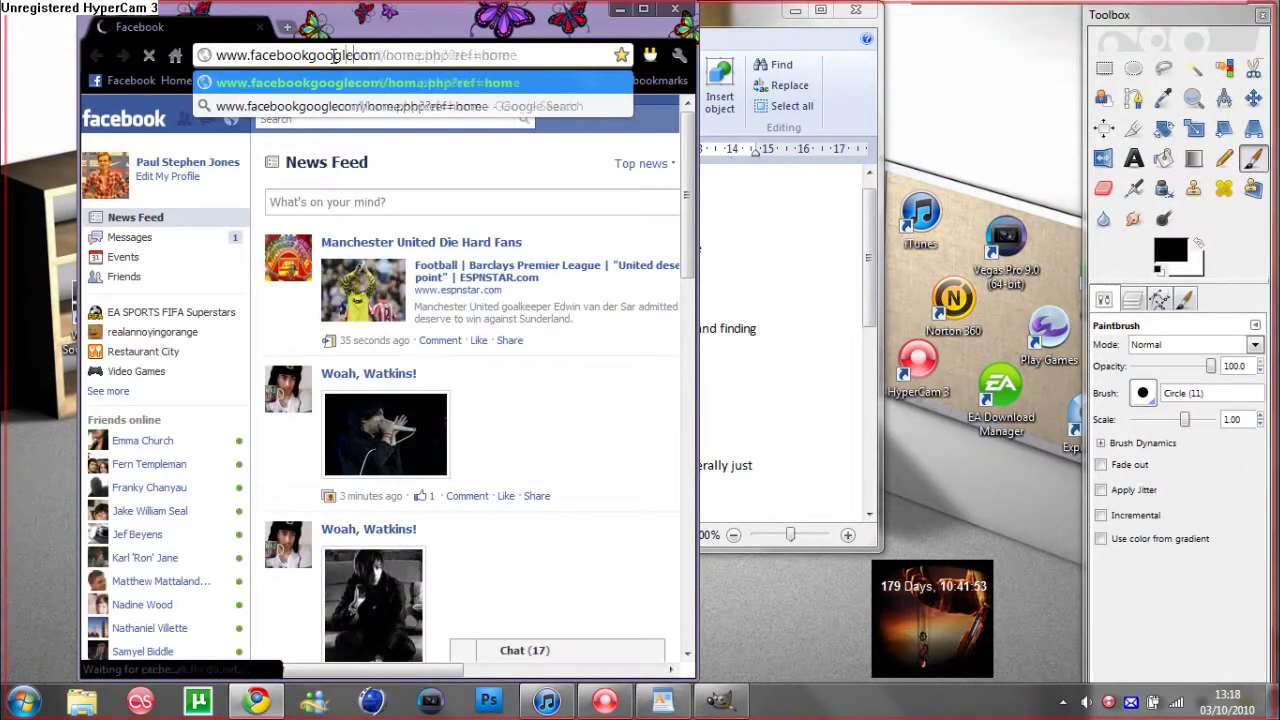
{"action": "key", "text": "BackSpace"}
{"action": "key", "text": "BackSpace"}
{"action": "key", "text": "BackSpace"}
{"action": "key", "text": "BackSpace"}
{"action": "key", "text": "BackSpace"}
{"action": "key", "text": "BackSpace"}
{"action": "key", "text": "Delete"}
{"action": "key", "text": "Delete"}
{"action": "key", "text": "Delete"}
{"action": "key", "text": "Delete"}
{"action": "key", "text": "Delete"}
{"action": "key", "text": "Delete"}
{"action": "type", "text": "google"}
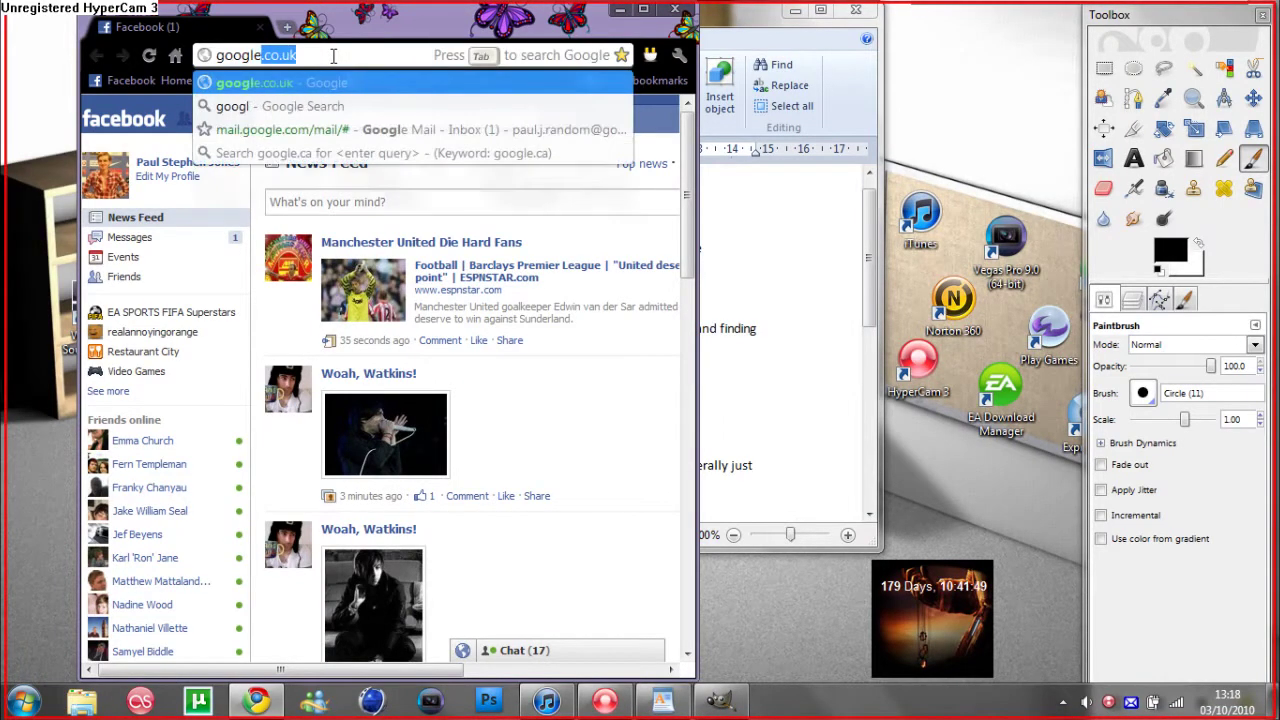
{"action": "type", "text": ".co"}
{"action": "key", "text": "Return"}
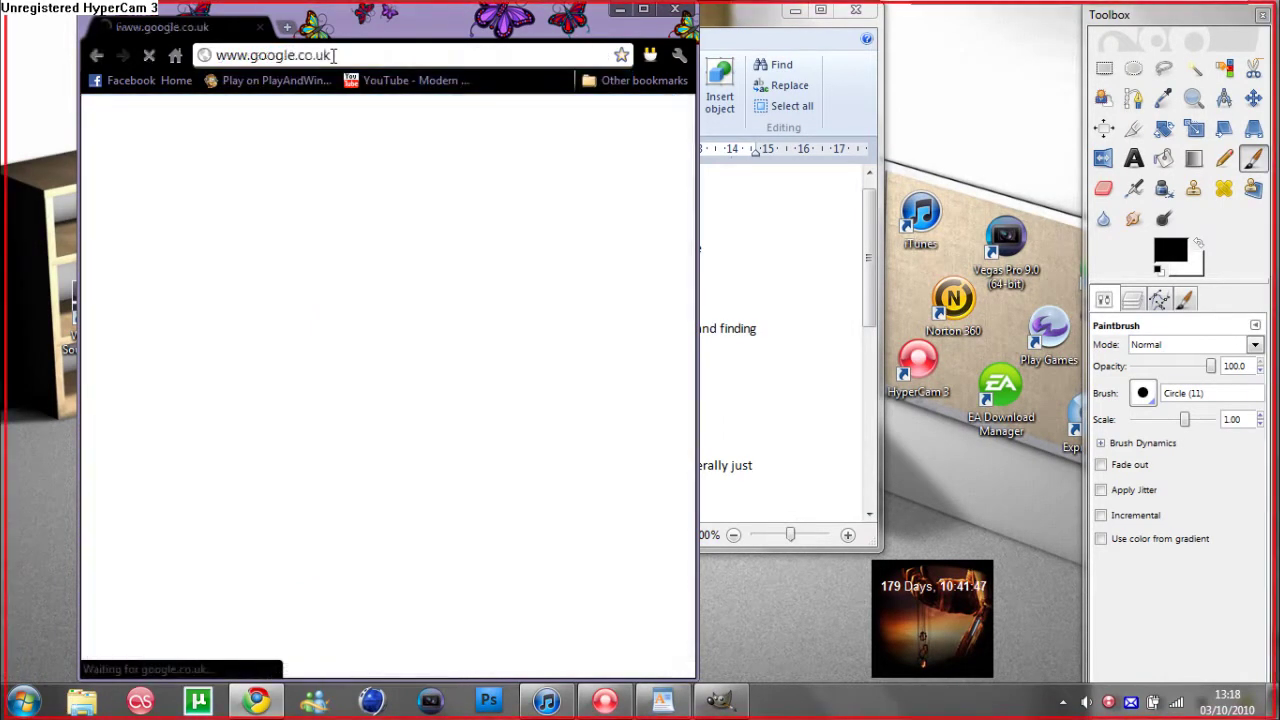
Step: Maximize Chrome, switch to Google Images, and bring the notes back in front
{"action": "left_click", "coordinate": [646, 12]}
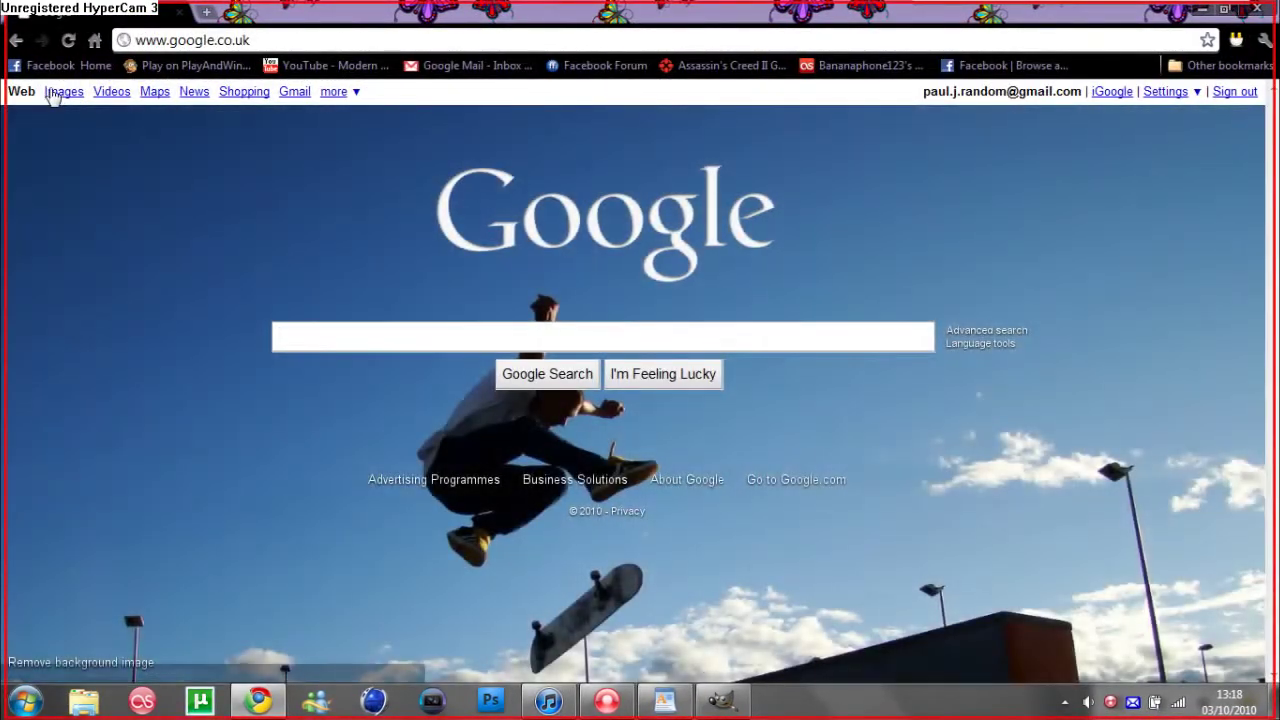
{"action": "left_click", "coordinate": [55, 92]}
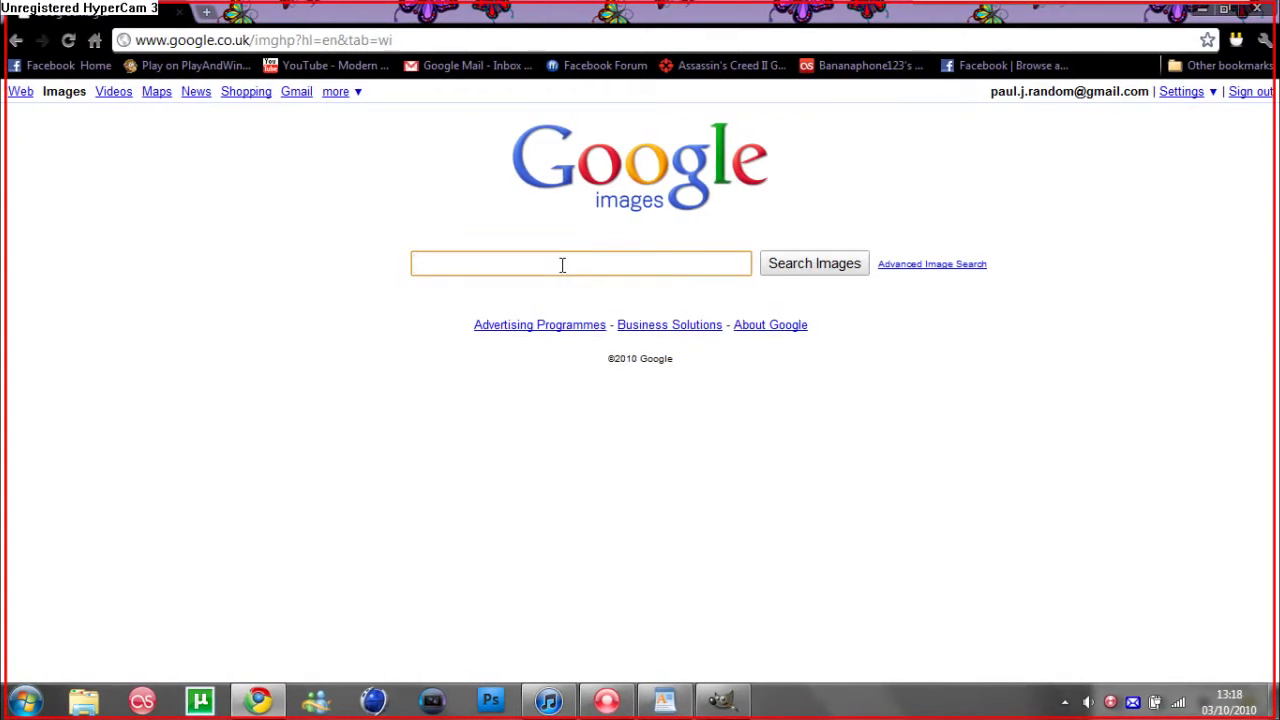
{"action": "left_click", "coordinate": [662, 701]}
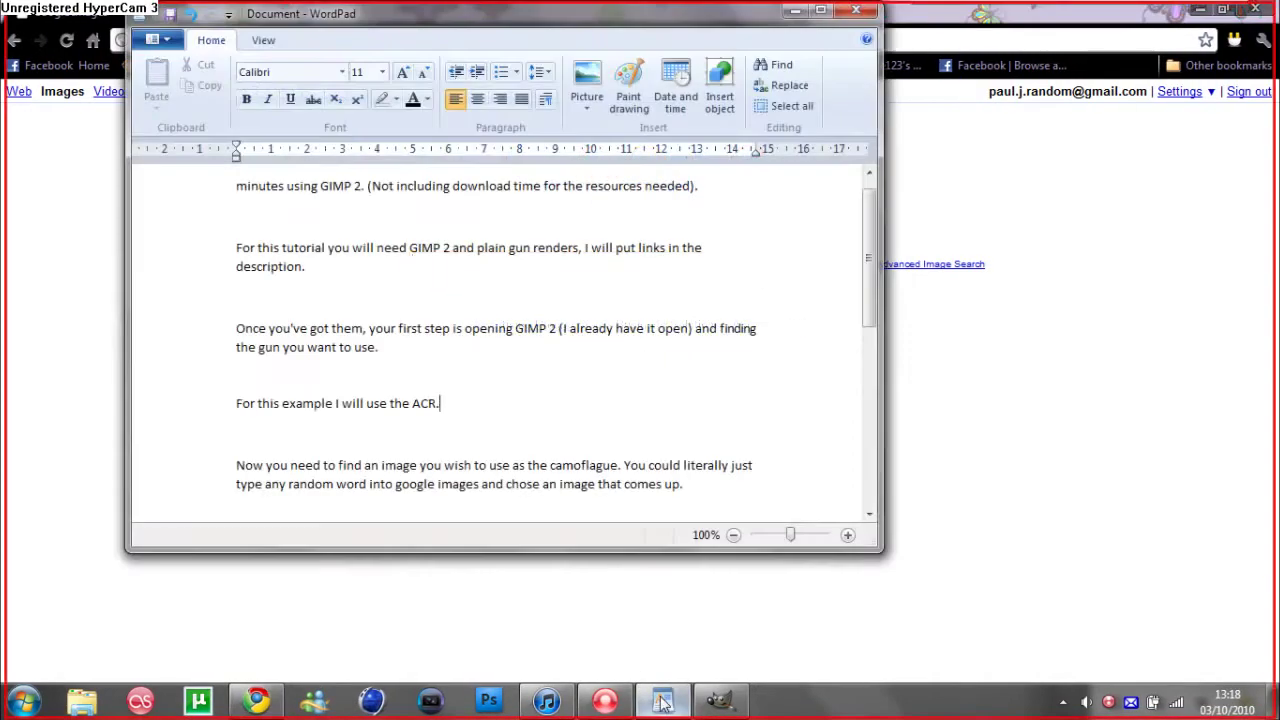
Step: Copy the word 'Tutorial' from the notes and search Google Images for it
{"action": "left_click_drag", "start_coordinate": [541, 551], "coordinate": [538, 617]}
{"action": "left_click_drag", "start_coordinate": [438, 547], "coordinate": [488, 546]}
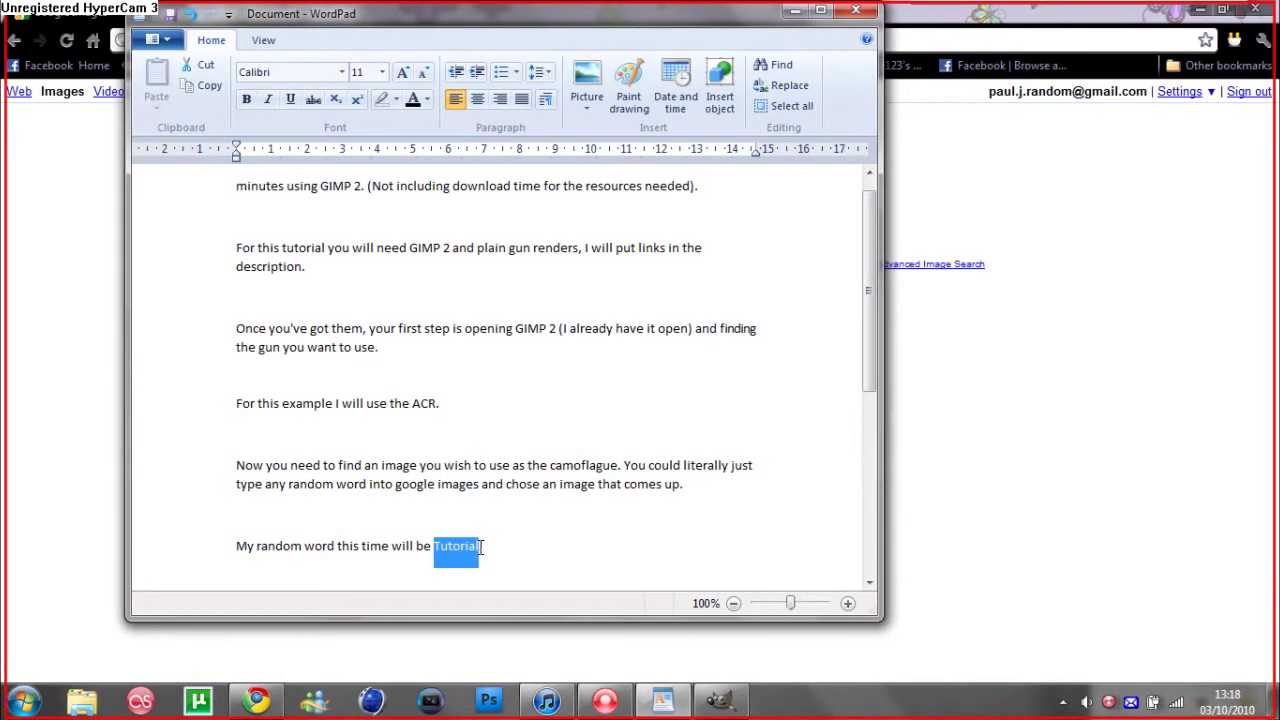
{"action": "key", "text": "ctrl+c"}
{"action": "left_click", "coordinate": [1003, 421]}
{"action": "left_click", "coordinate": [709, 264]}
{"action": "key", "text": "ctrl+v"}
{"action": "left_click", "coordinate": [808, 263]}
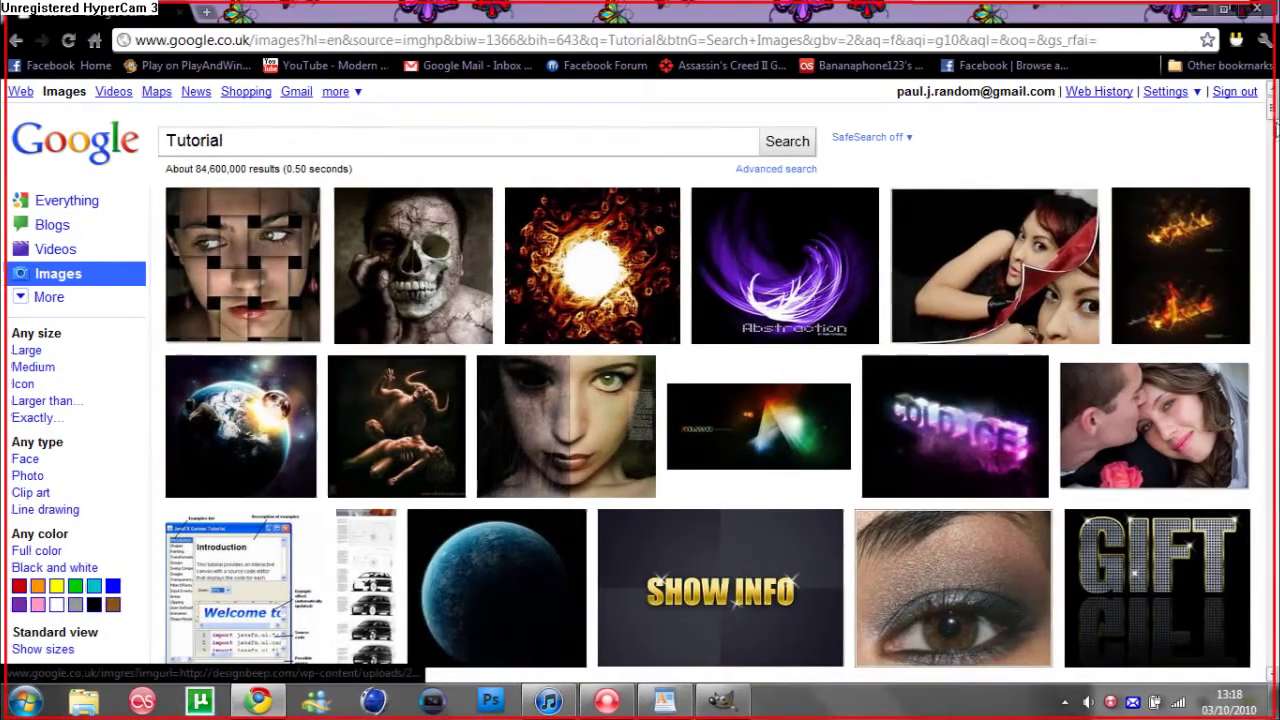
Step: Open the purple 558×533 Abstraction result, copy the image, and return to the notes
{"action": "left_click_drag", "start_coordinate": [1272, 112], "coordinate": [1272, 158]}
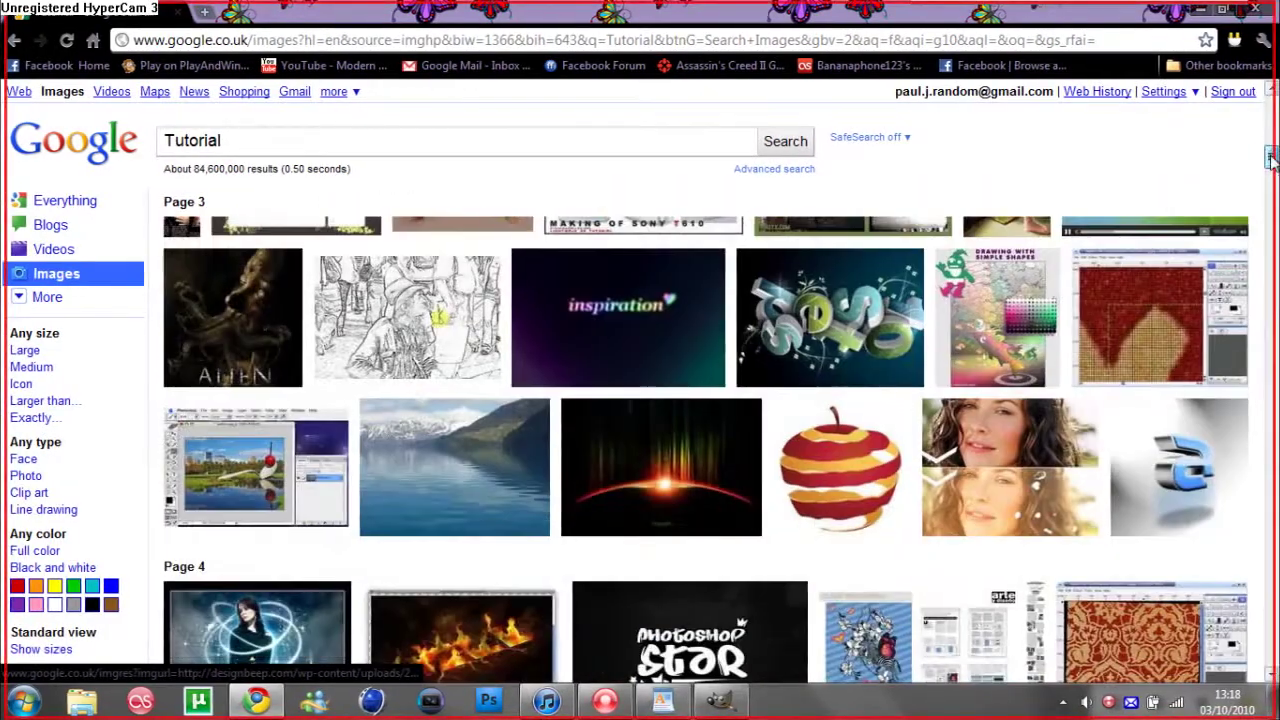
{"action": "left_click_drag", "start_coordinate": [1272, 158], "coordinate": [1272, 167]}
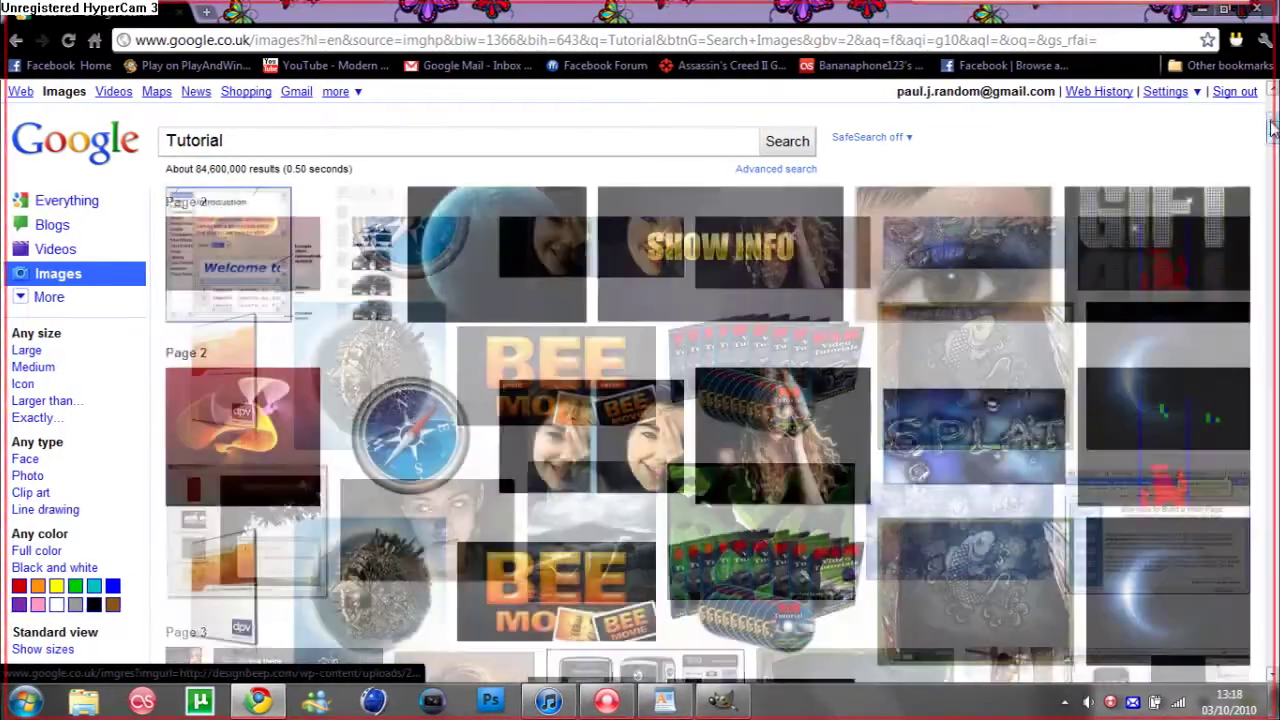
{"action": "left_click_drag", "start_coordinate": [1270, 167], "coordinate": [1272, 110]}
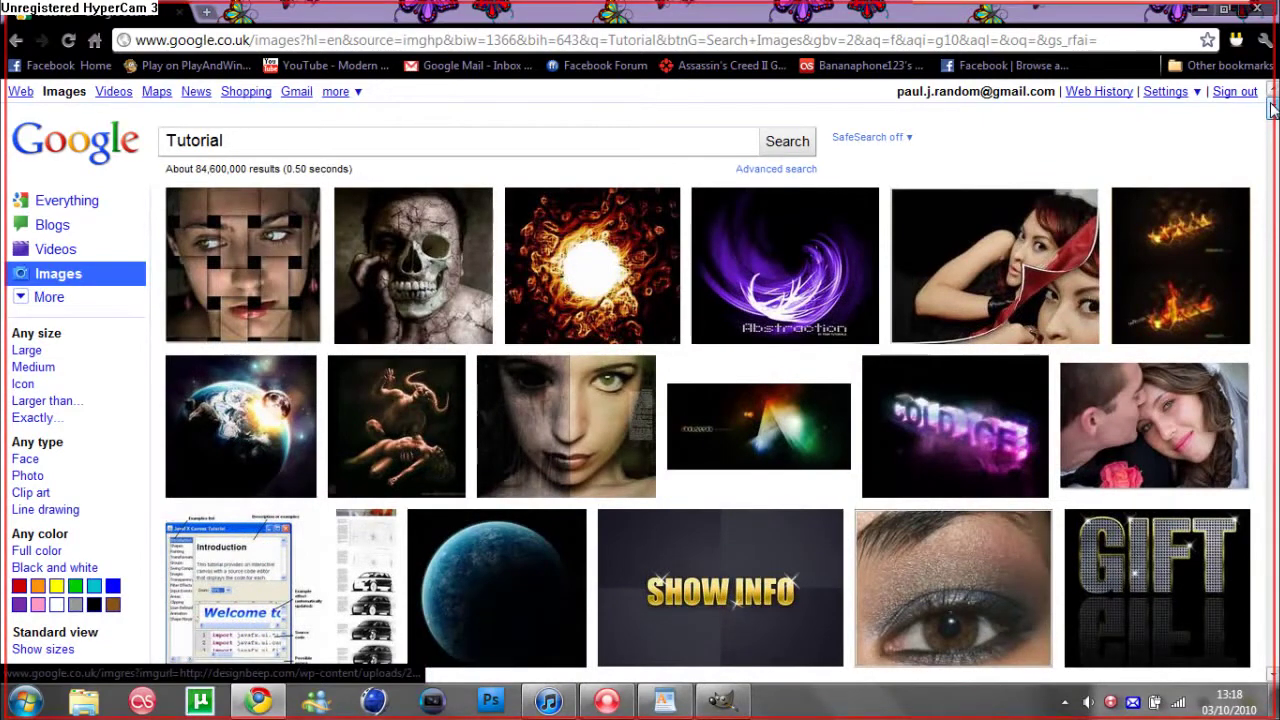
{"action": "mouse_move", "coordinate": [759, 413]}
{"action": "left_click", "coordinate": [780, 287]}
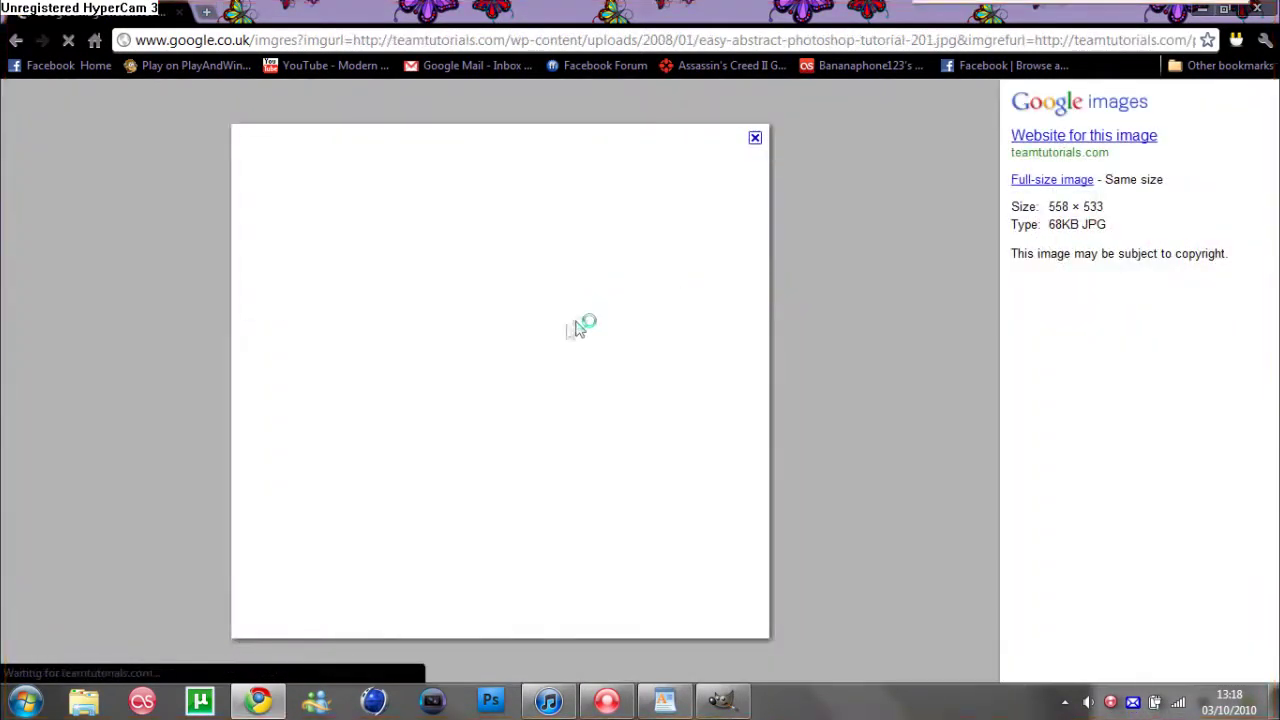
{"action": "right_click", "coordinate": [476, 346]}
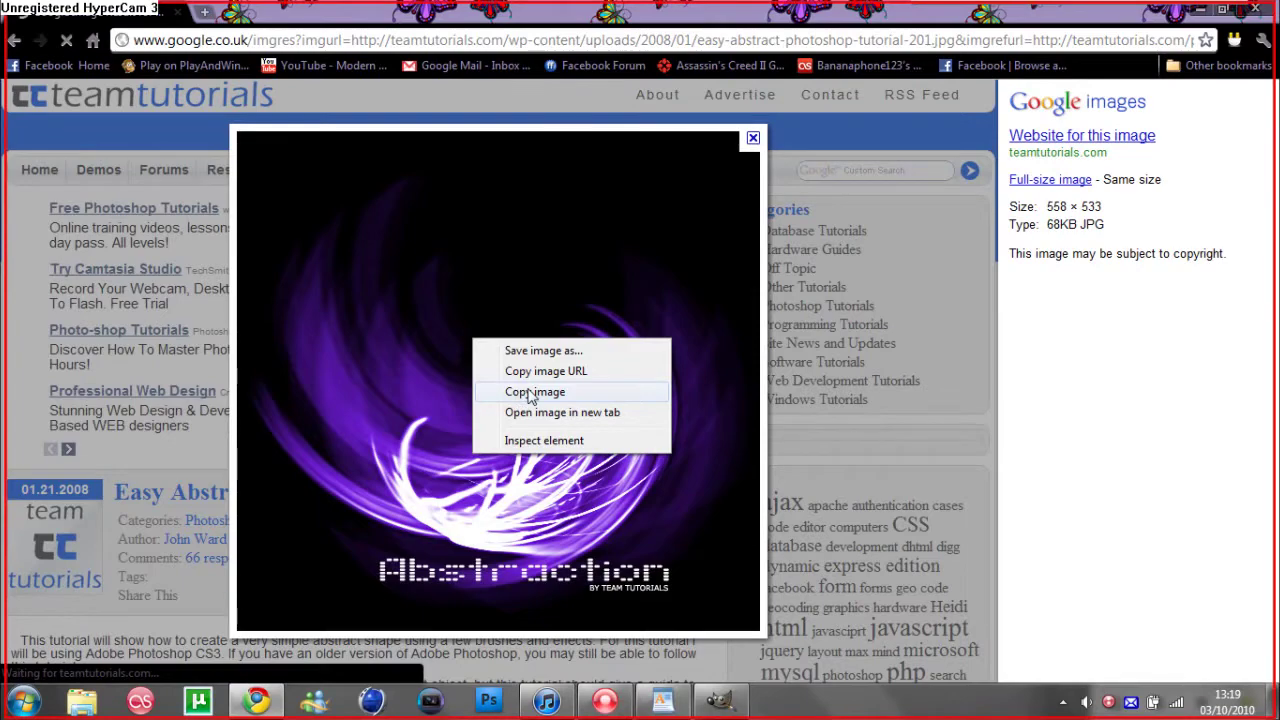
{"action": "left_click", "coordinate": [531, 393]}
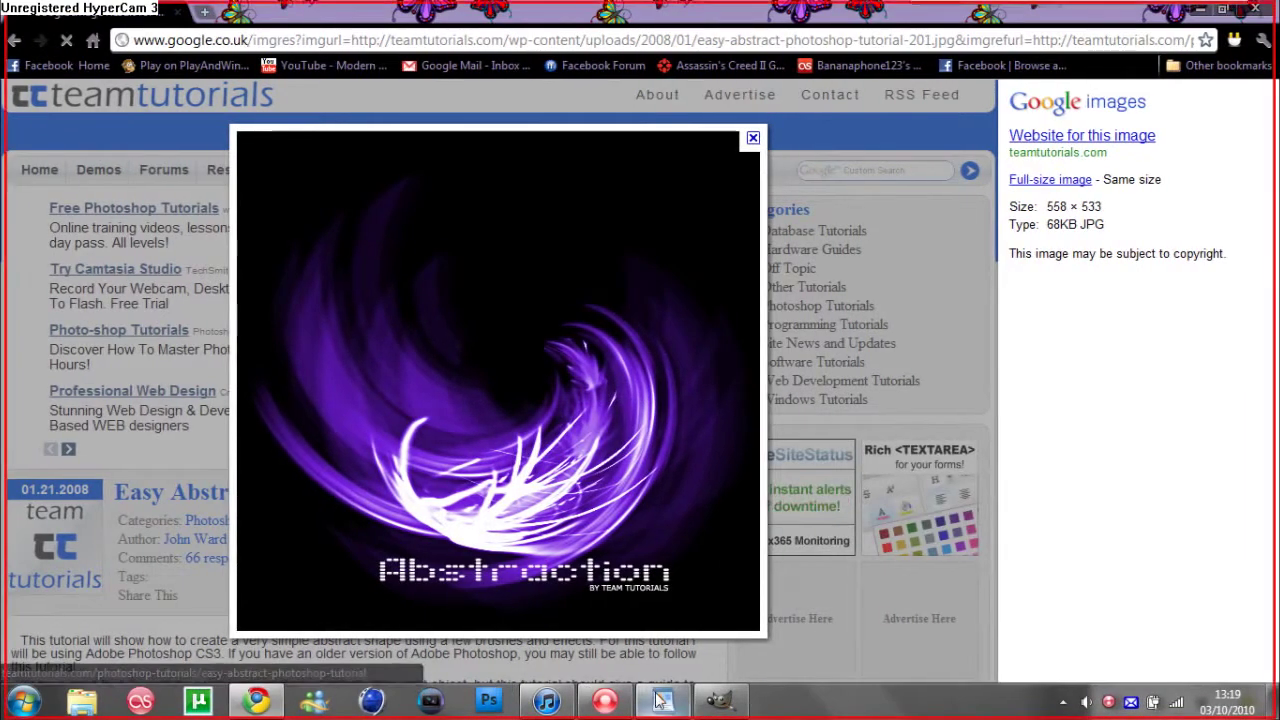
{"action": "left_click", "coordinate": [662, 700]}
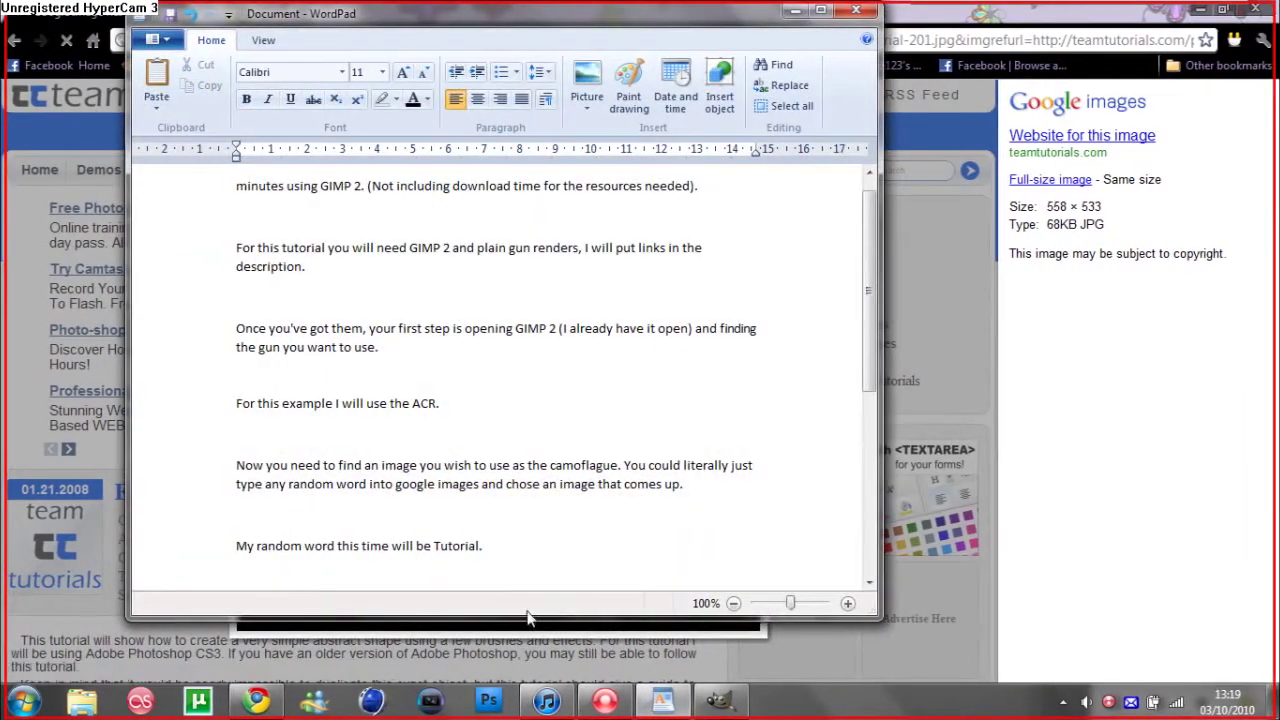
Step: Enlarge the notes to show the floating-layer step, then bring GIMP's ACR.png forward
{"action": "left_click_drag", "start_coordinate": [530, 620], "coordinate": [530, 680]}
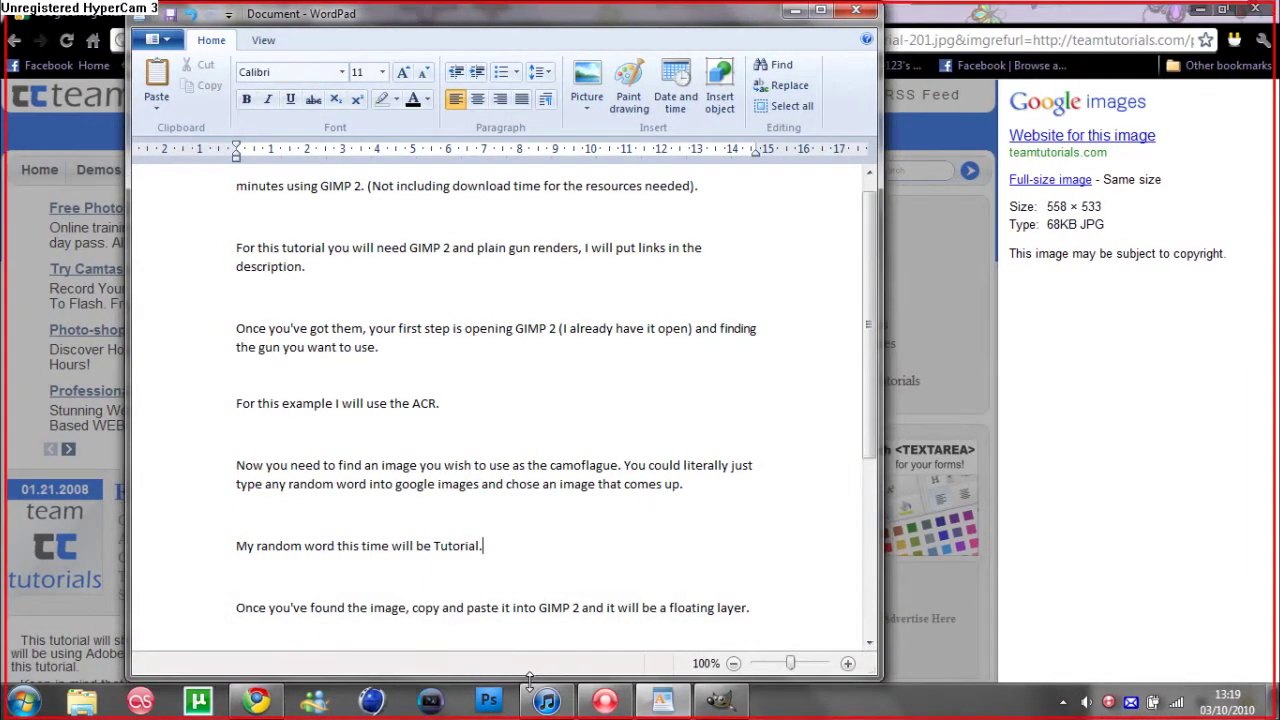
{"action": "mouse_move", "coordinate": [871, 240]}
{"action": "left_mouse_down"}
{"action": "mouse_move", "coordinate": [871, 255]}
{"action": "mouse_move", "coordinate": [871, 229]}
{"action": "left_mouse_up"}
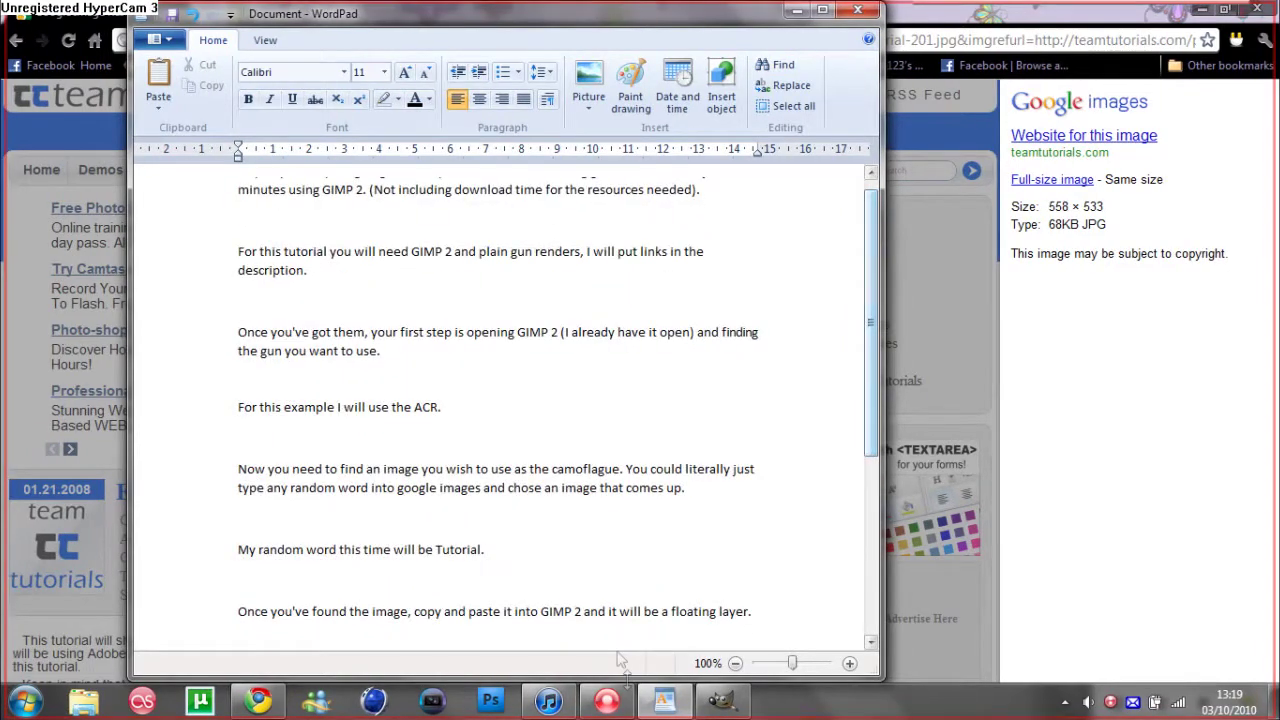
{"action": "left_click", "coordinate": [721, 700]}
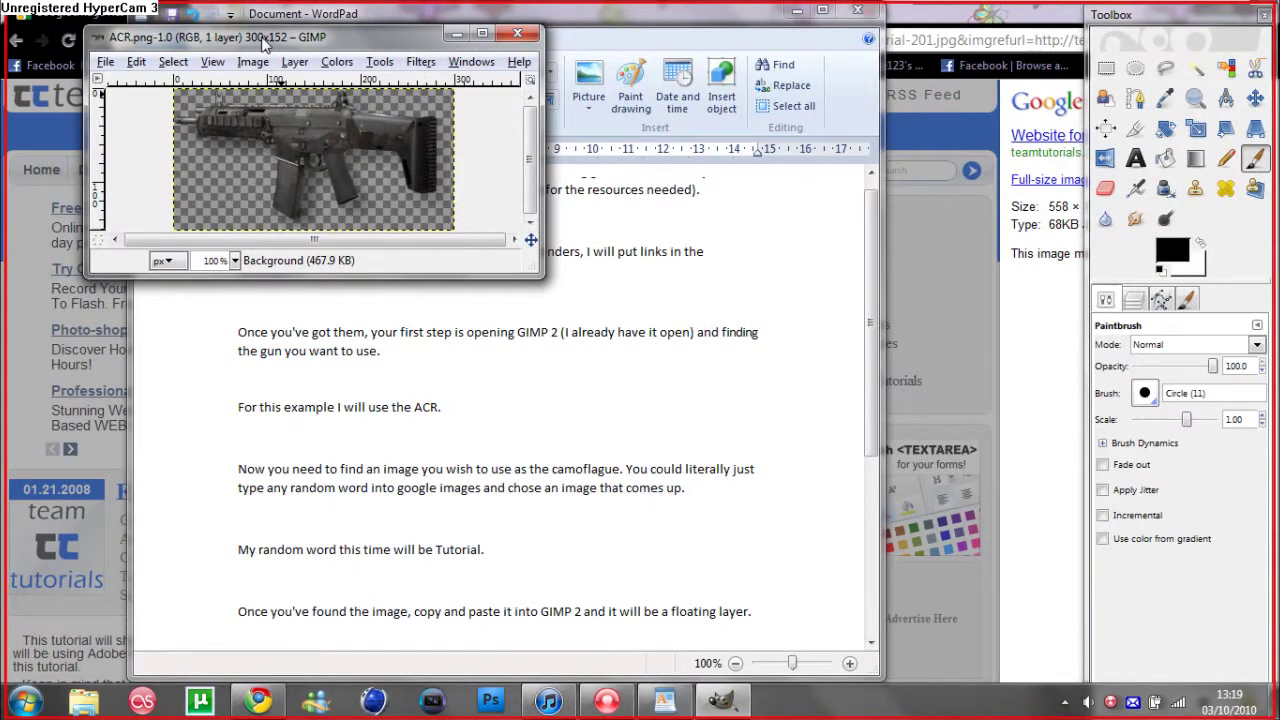
Step: Paste the purple image into ACR.png as a floating layer and maximize the window
{"action": "key", "text": "ctrl"}
{"action": "key", "text": "ctrl+v"}
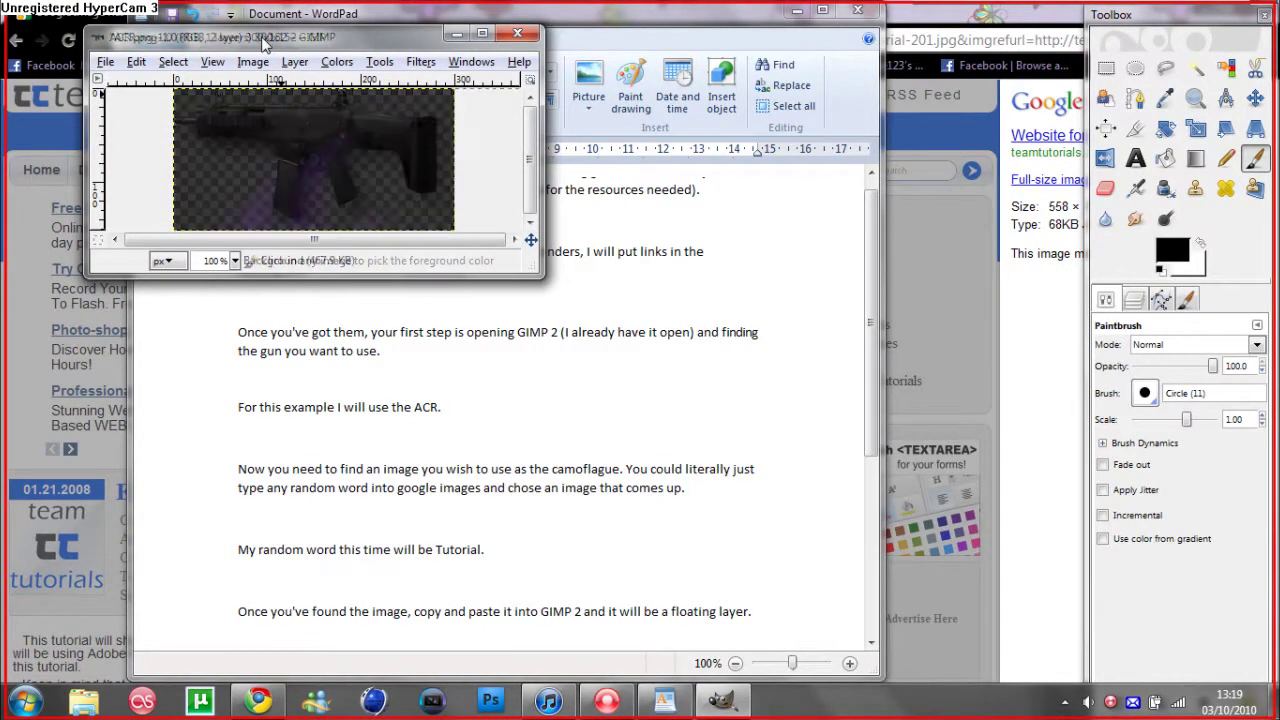
{"action": "double_click", "coordinate": [266, 37]}
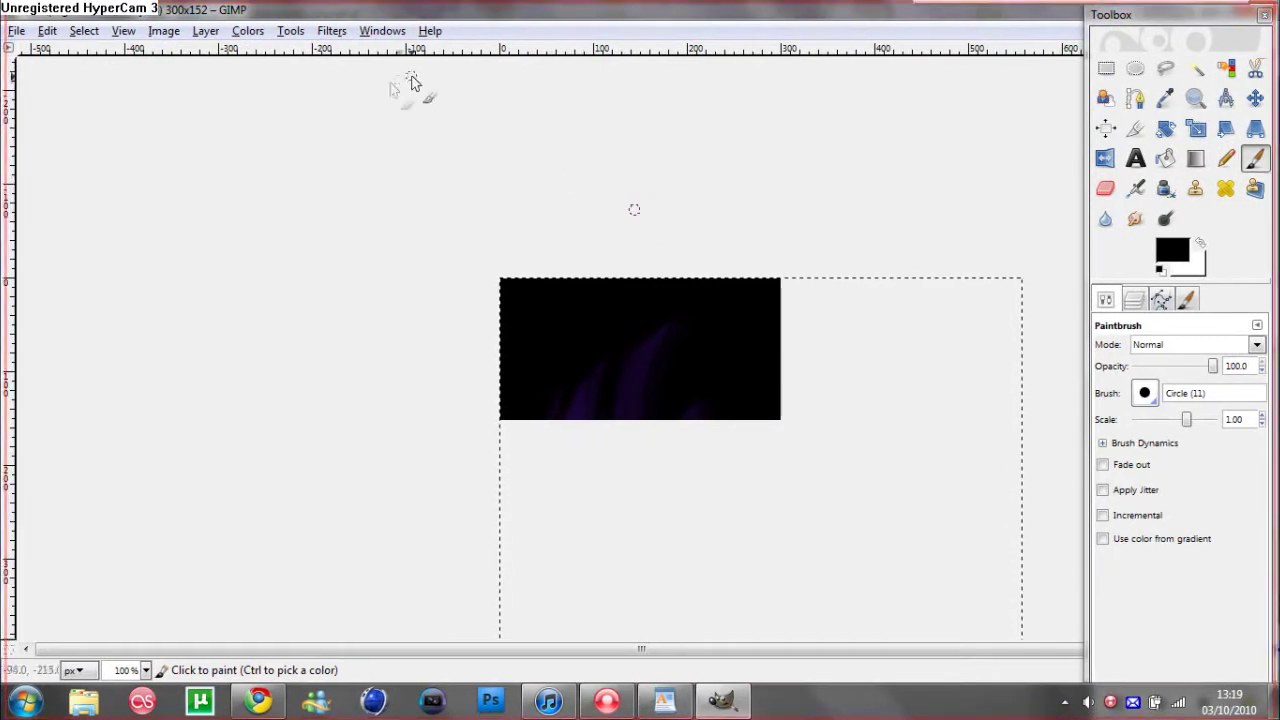
{"action": "left_click", "coordinate": [165, 32]}
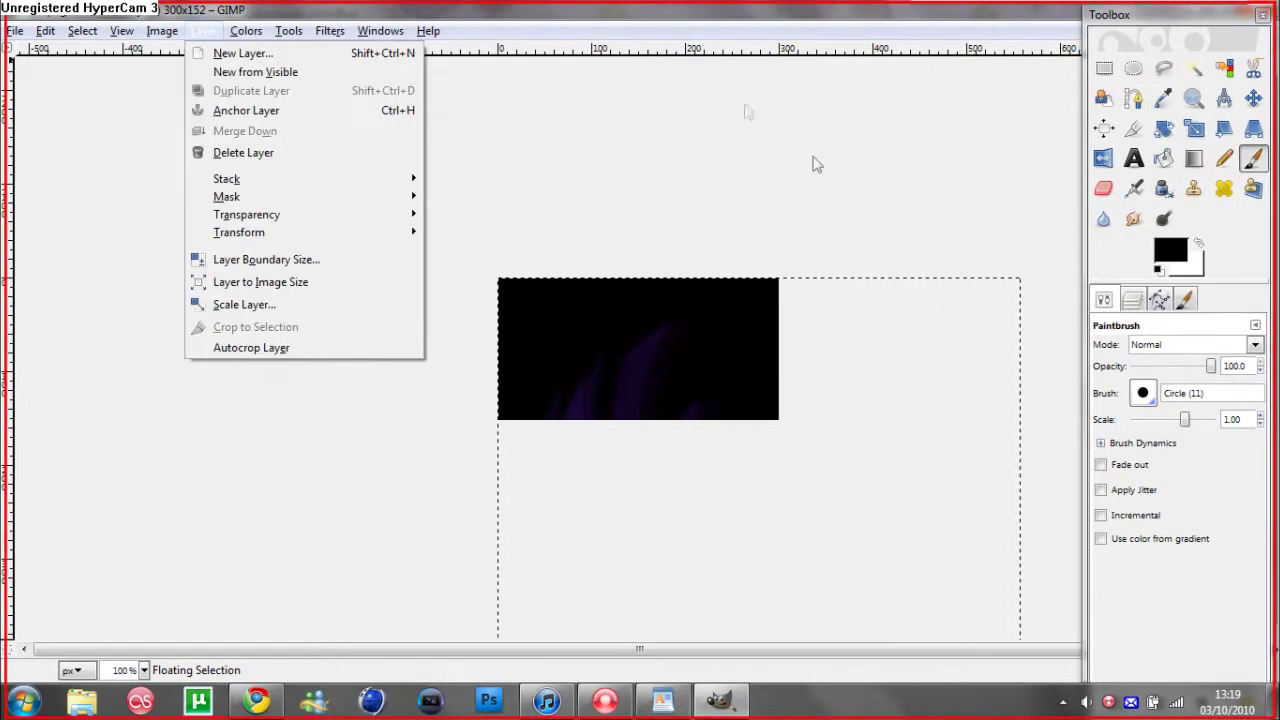
{"action": "key", "text": "Escape"}
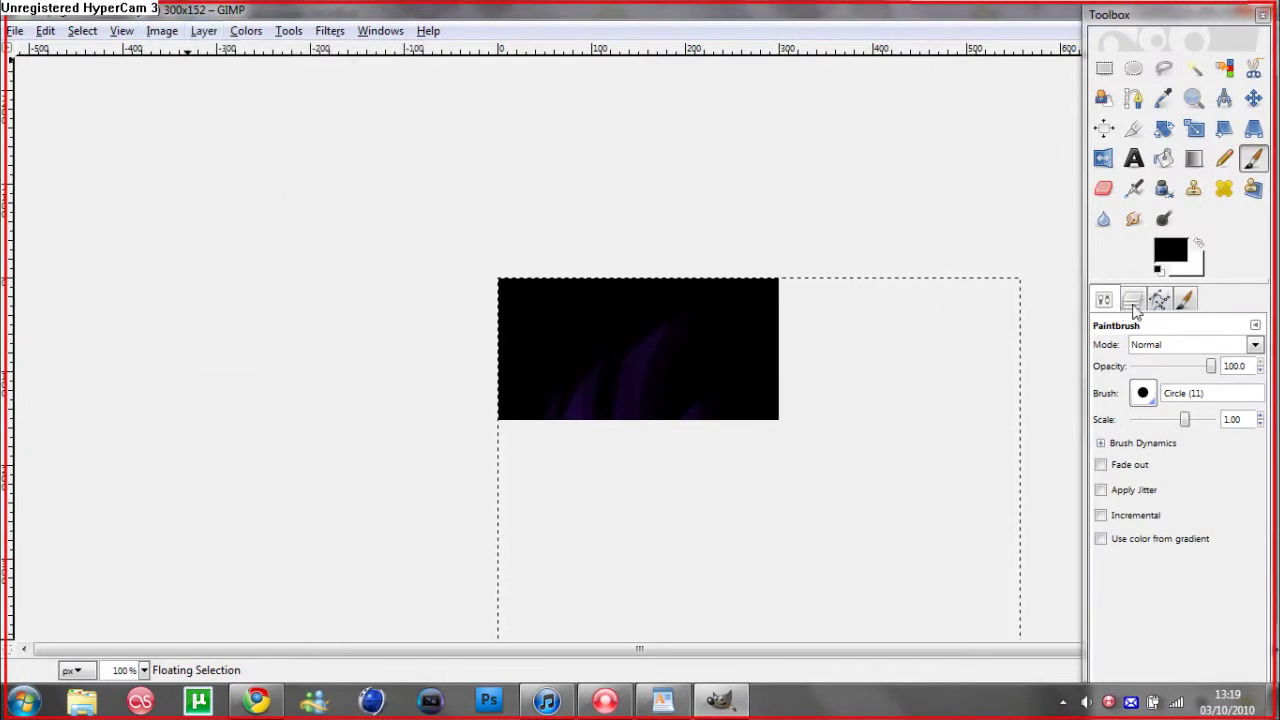
Step: Open Scale Layer for the Floating Selection, showing 558×533
{"action": "left_click", "coordinate": [1133, 301]}
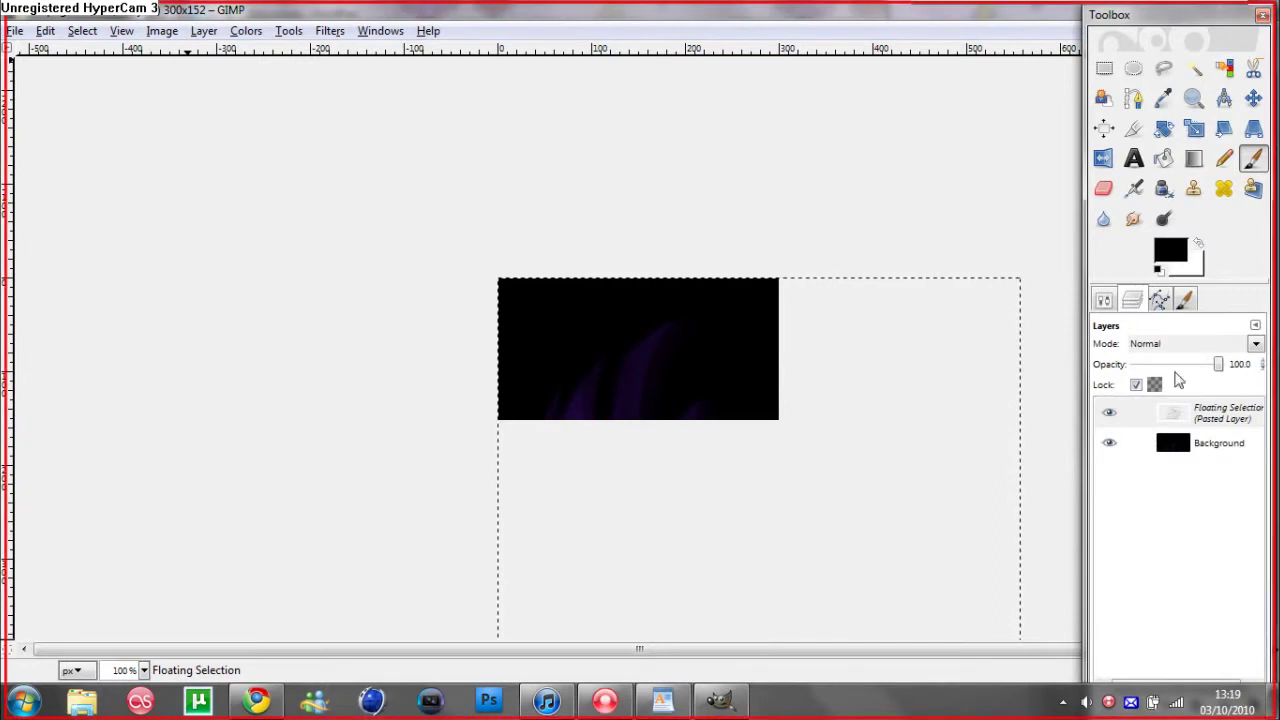
{"action": "left_click", "coordinate": [1199, 421]}
{"action": "right_click", "coordinate": [1199, 421]}
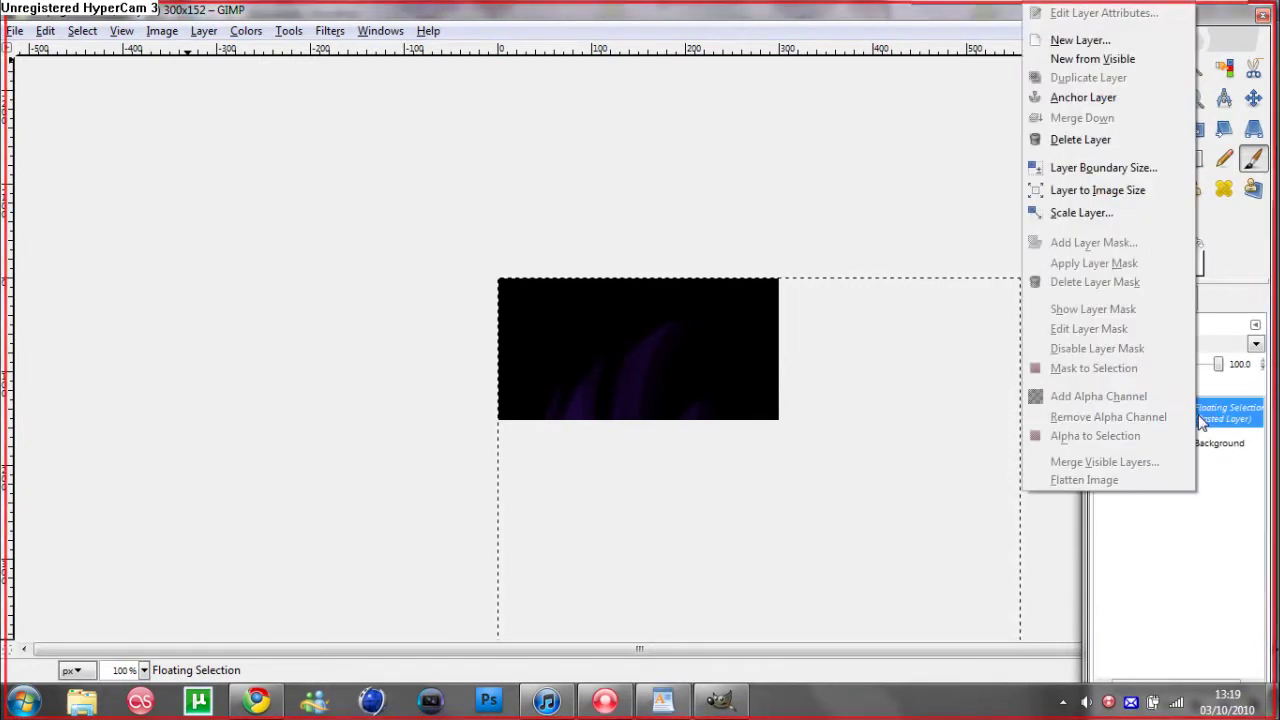
{"action": "left_click", "coordinate": [1107, 216]}
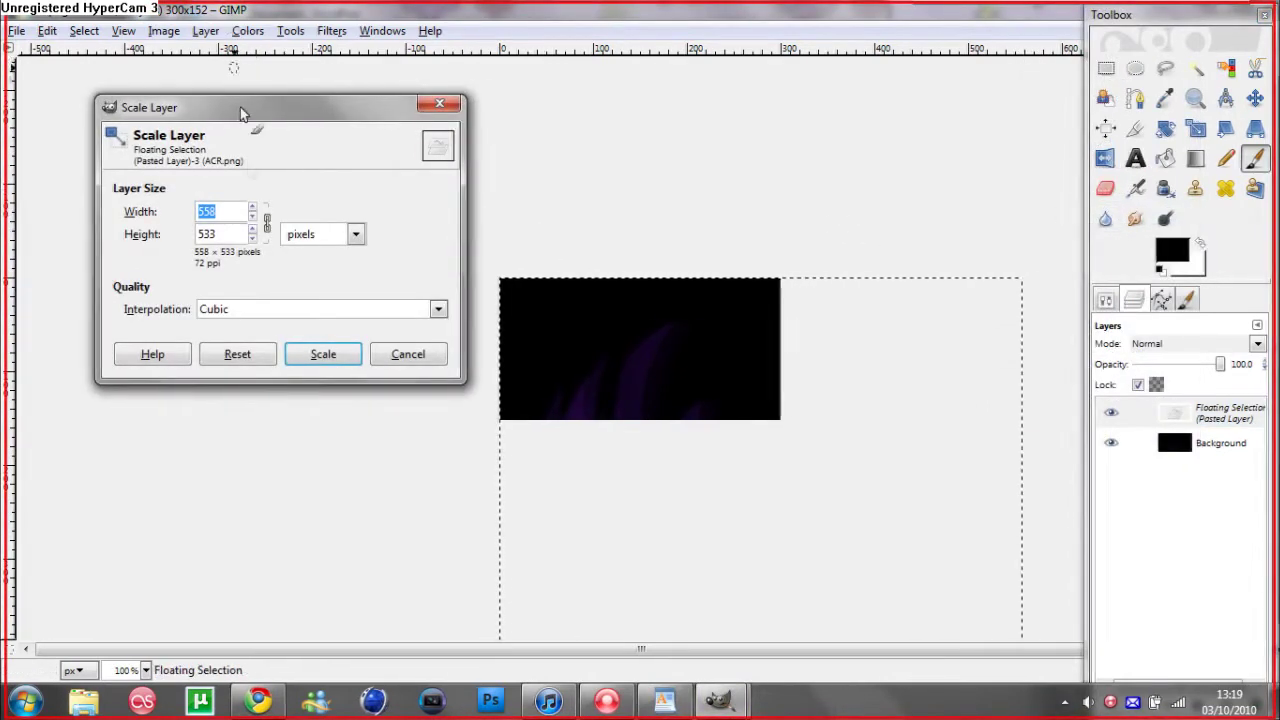
Step: Scale the floating purple layer down to 209×200 pixels
{"action": "left_click", "coordinate": [253, 217]}
{"action": "left_click_drag", "start_coordinate": [253, 217], "coordinate": [253, 212]}
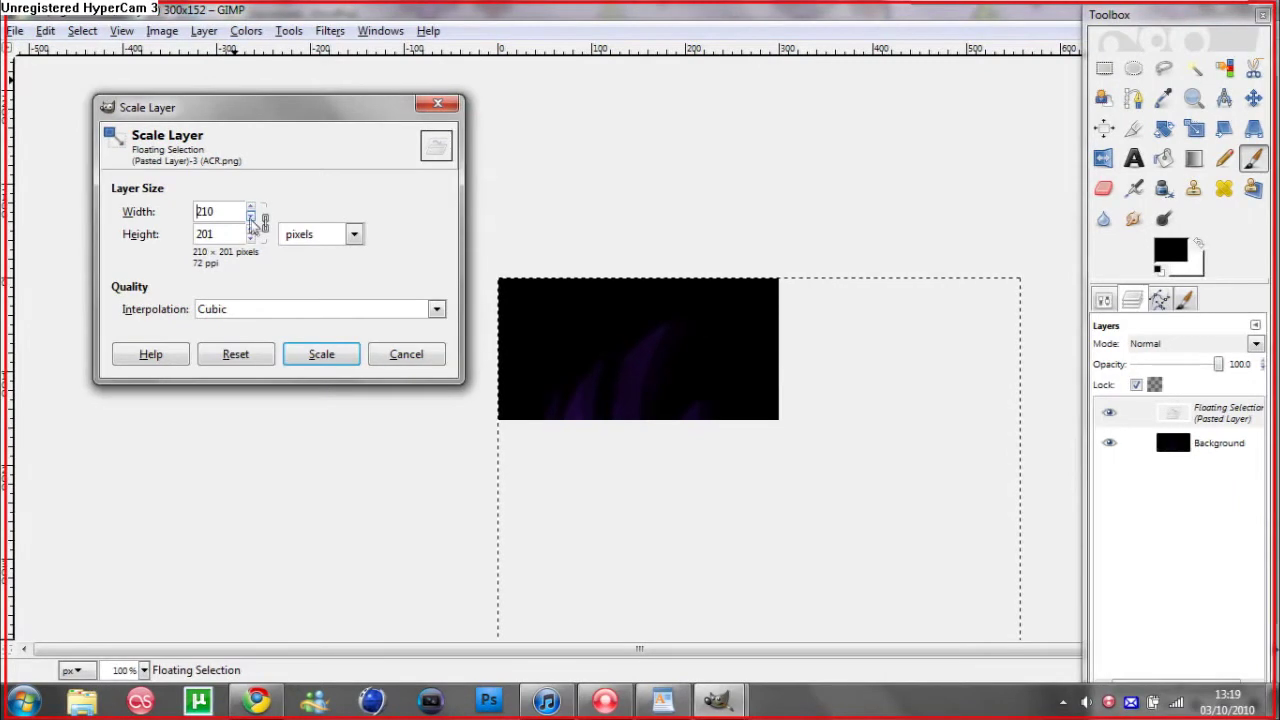
{"action": "left_click", "coordinate": [251, 217]}
{"action": "left_click", "coordinate": [322, 355]}
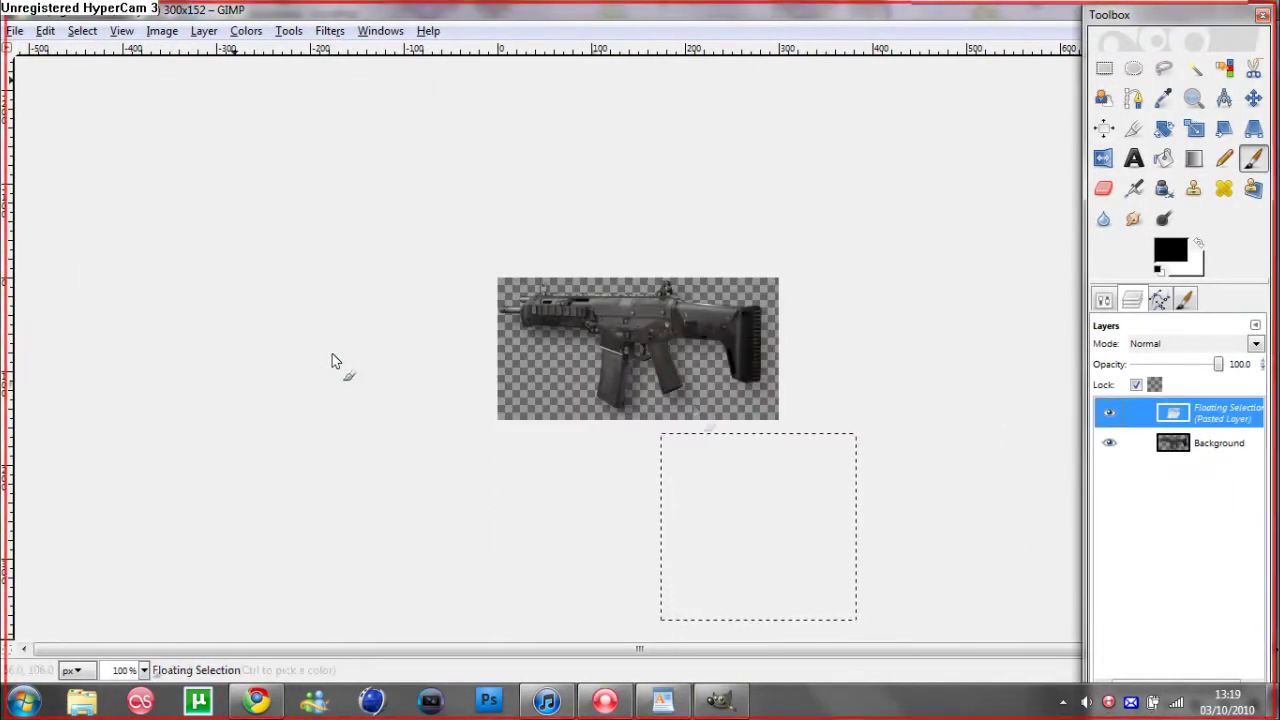
Step: Move the purple layer over the middle of the gun with the Move tool
{"action": "left_click", "coordinate": [1253, 99]}
{"action": "left_click_drag", "start_coordinate": [778, 520], "coordinate": [662, 336]}
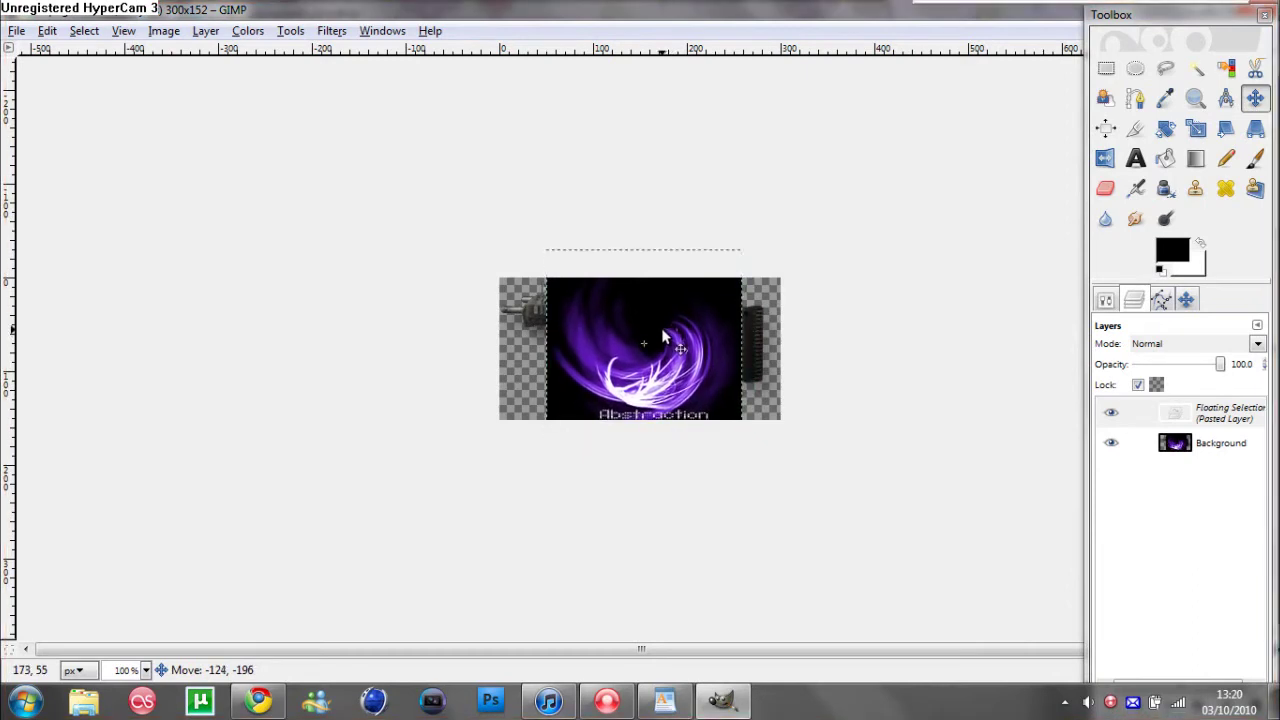
{"action": "left_click_drag", "start_coordinate": [661, 332], "coordinate": [662, 323]}
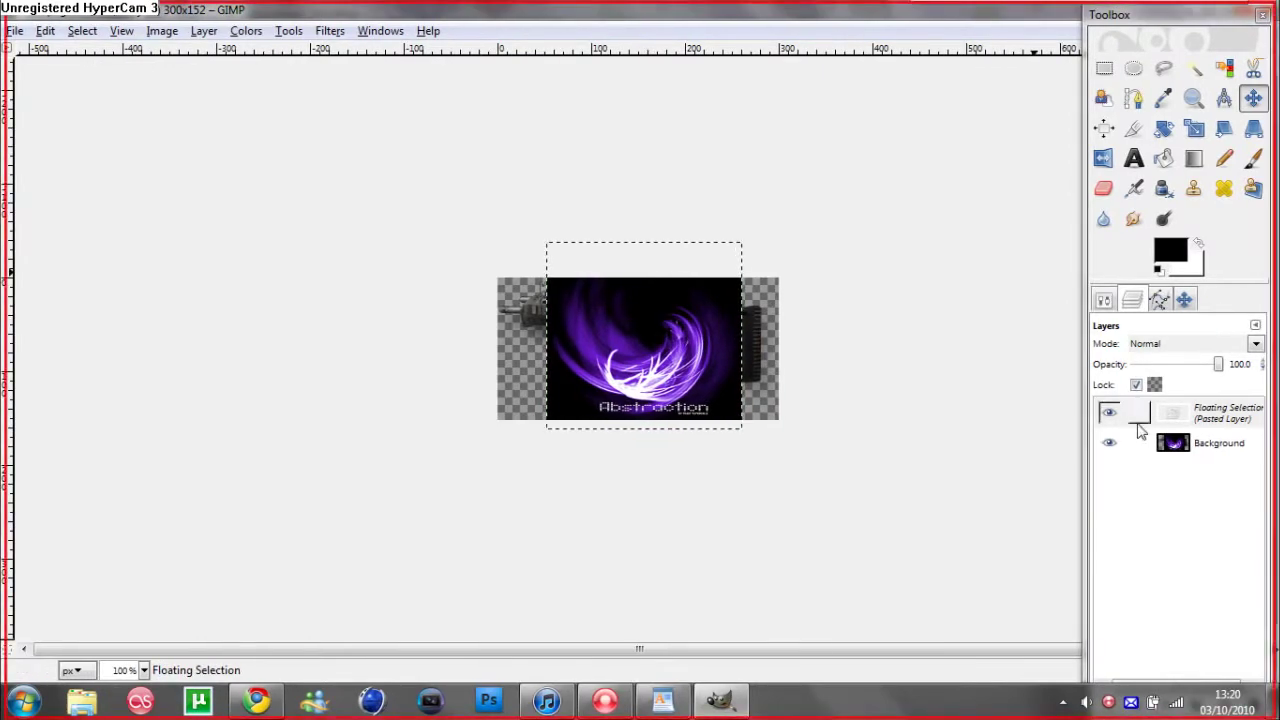
{"action": "left_click", "coordinate": [664, 700]}
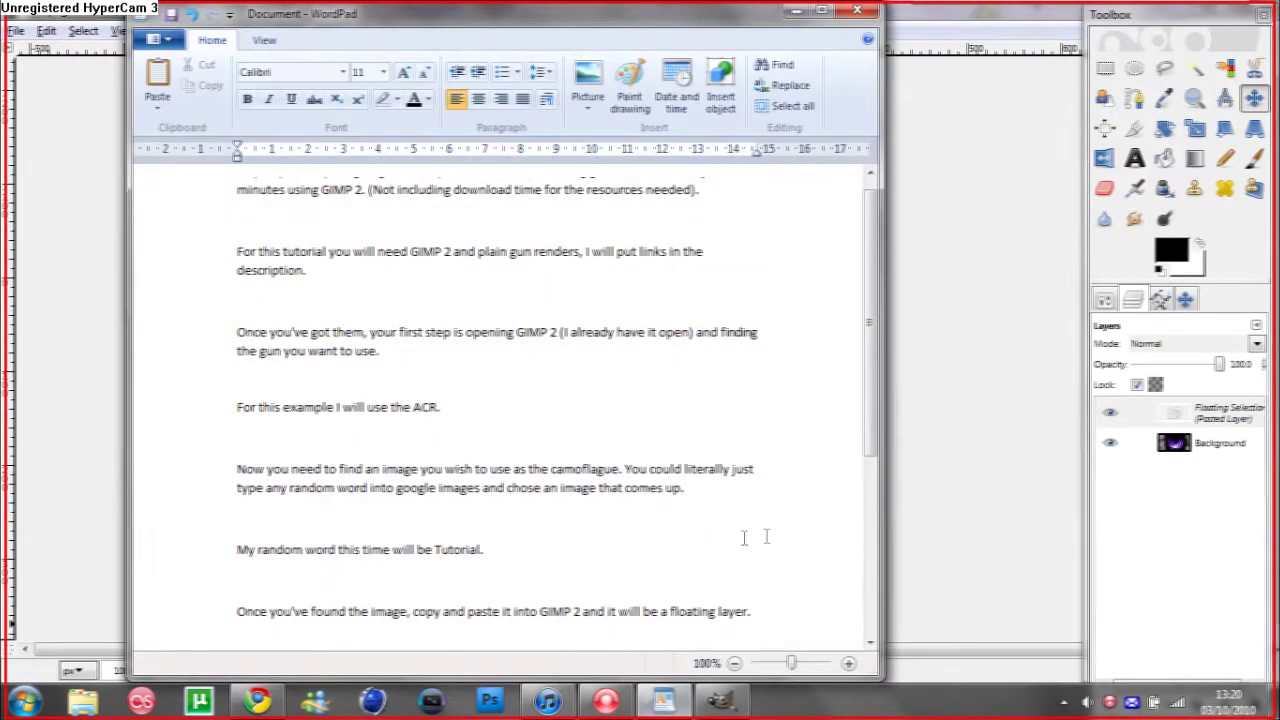
{"action": "left_click_drag", "start_coordinate": [868, 335], "coordinate": [872, 465]}
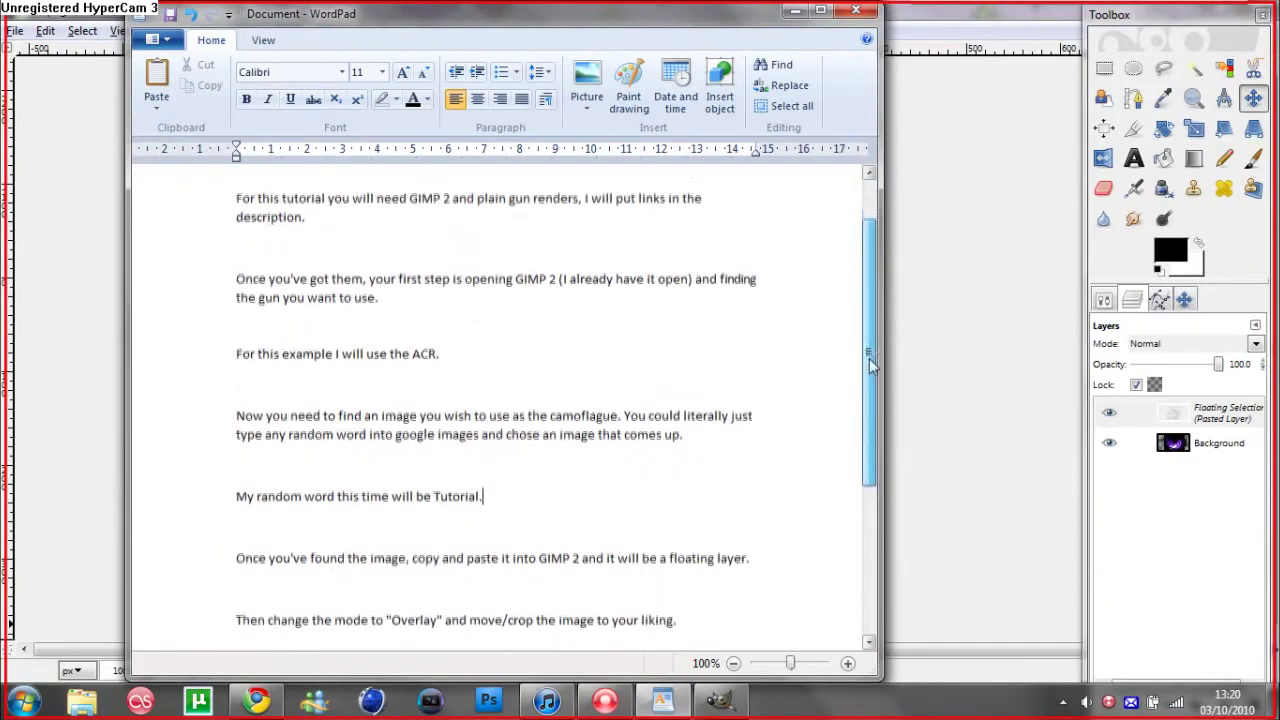
{"action": "left_click_drag", "start_coordinate": [870, 463], "coordinate": [871, 420]}
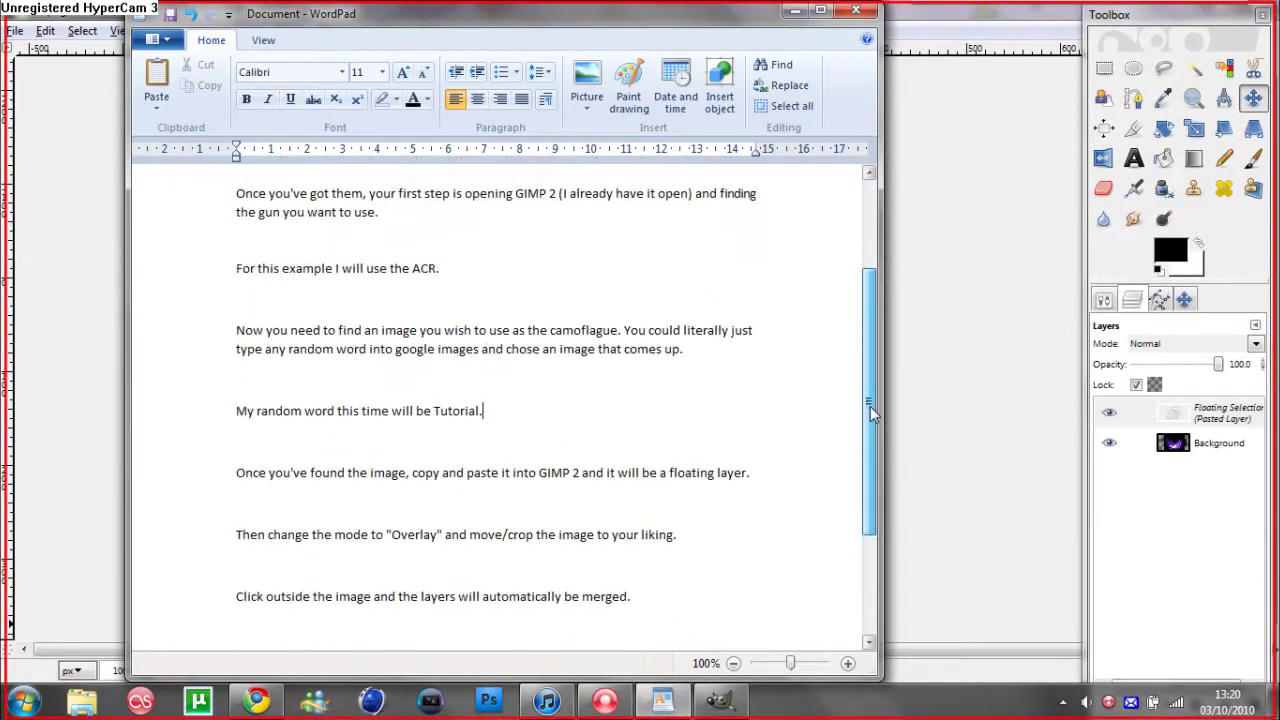
{"action": "left_click_drag", "start_coordinate": [870, 418], "coordinate": [870, 370]}
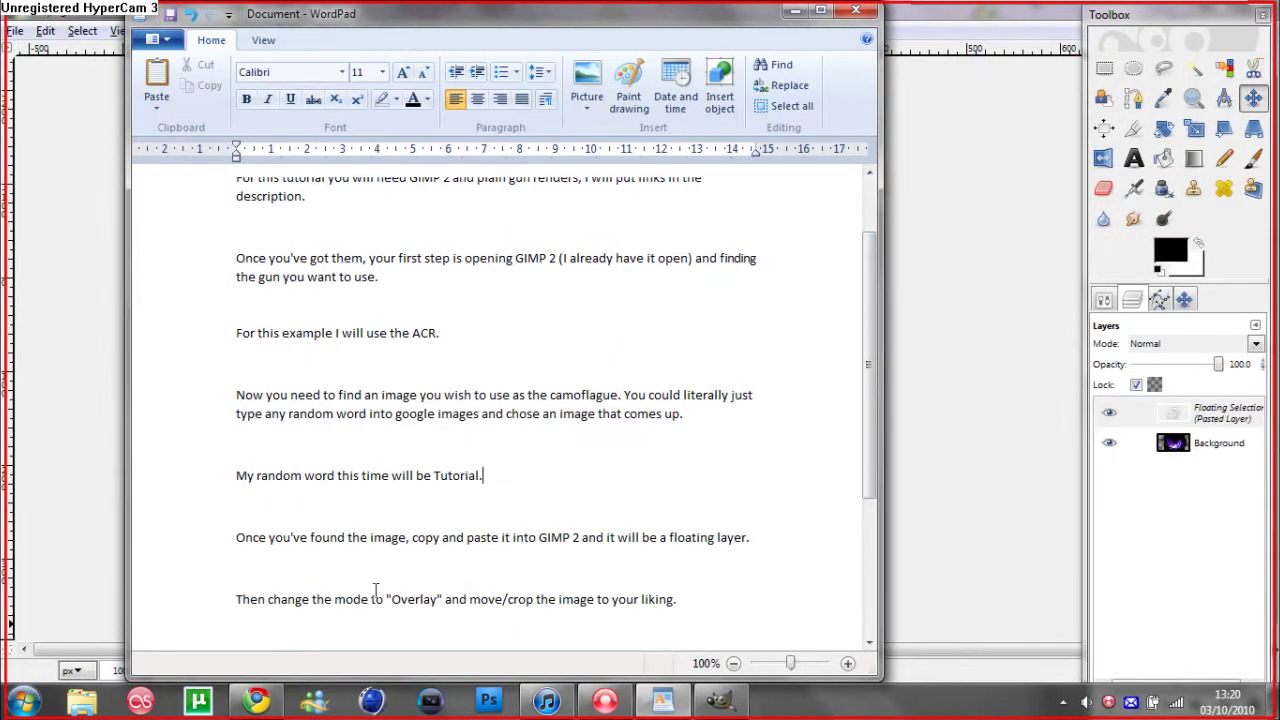
{"action": "left_click", "coordinate": [945, 508]}
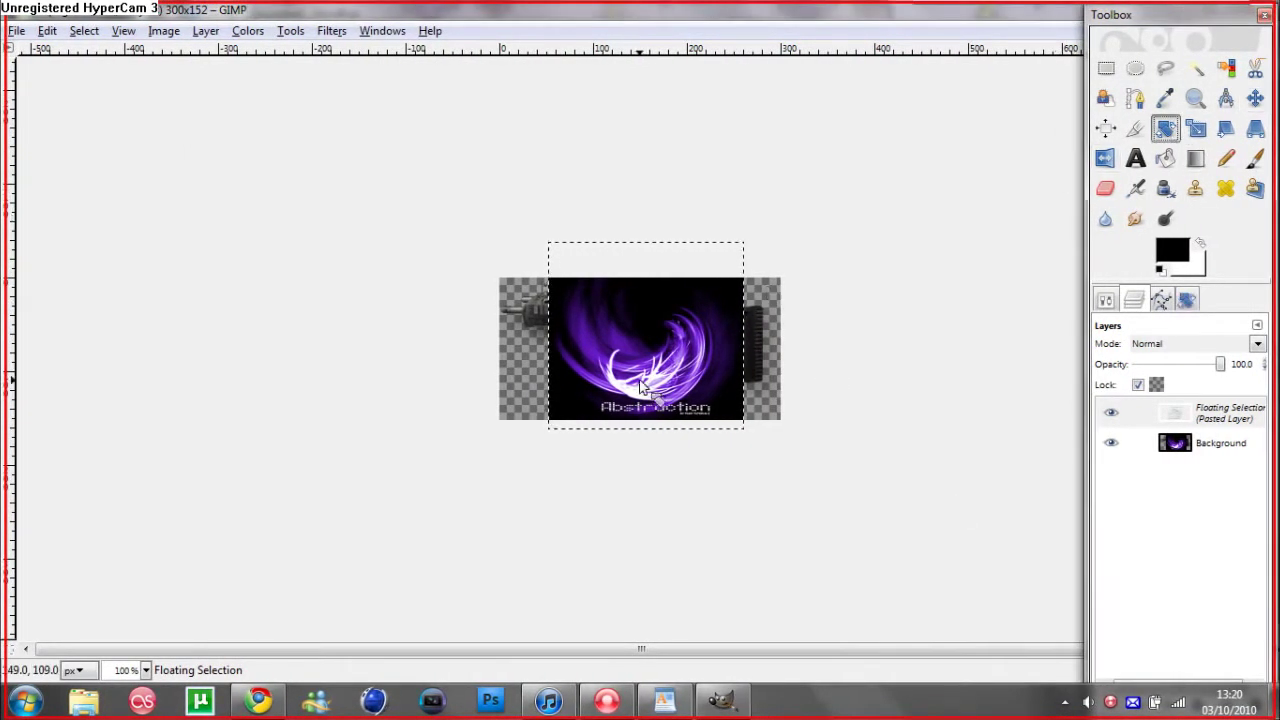
Step: Rotate the purple floating layer about 9.21 degrees over the gun
{"action": "left_click_drag", "start_coordinate": [641, 388], "coordinate": [630, 392]}
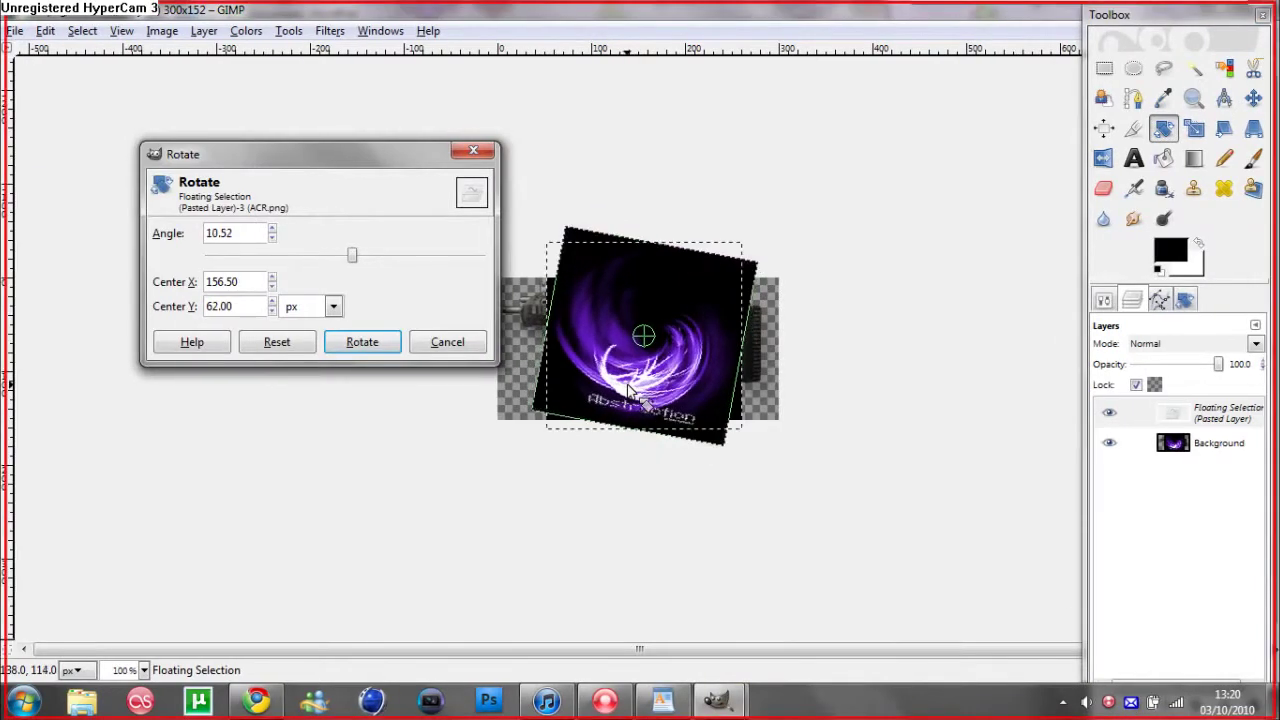
{"action": "left_click_drag", "start_coordinate": [630, 392], "coordinate": [642, 392]}
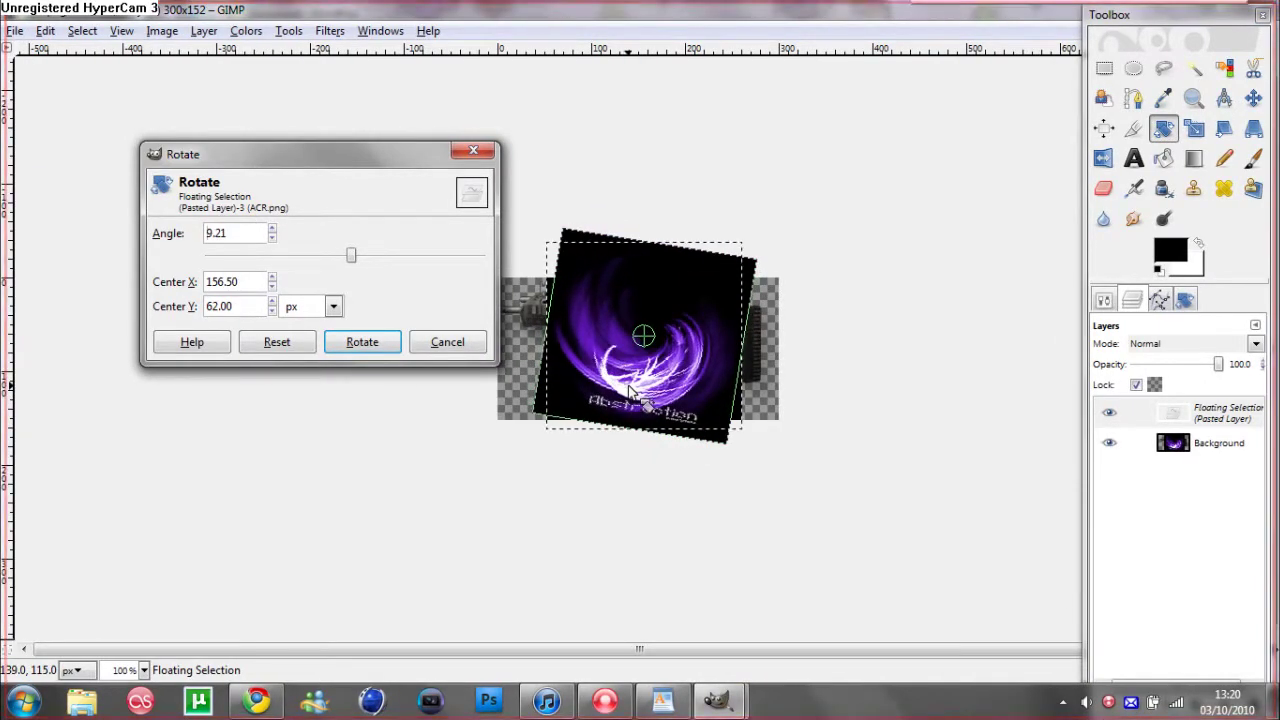
{"action": "left_click", "coordinate": [364, 343]}
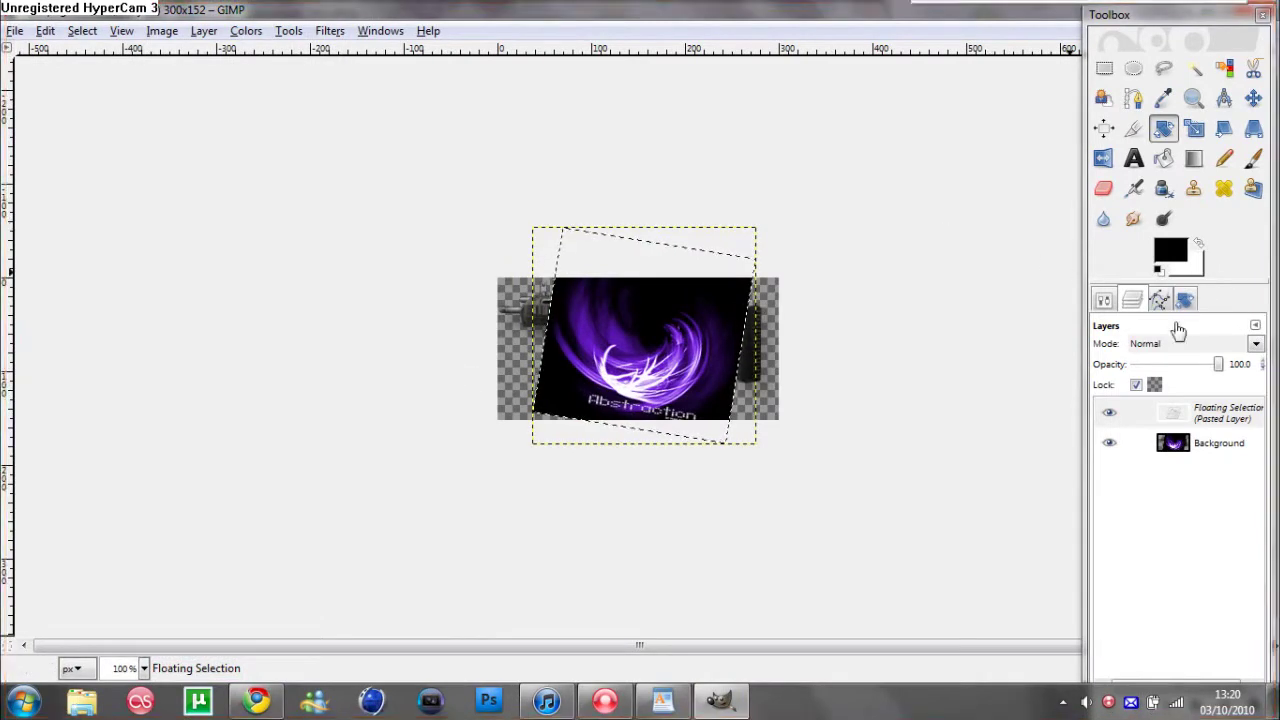
{"action": "left_click", "coordinate": [1252, 344]}
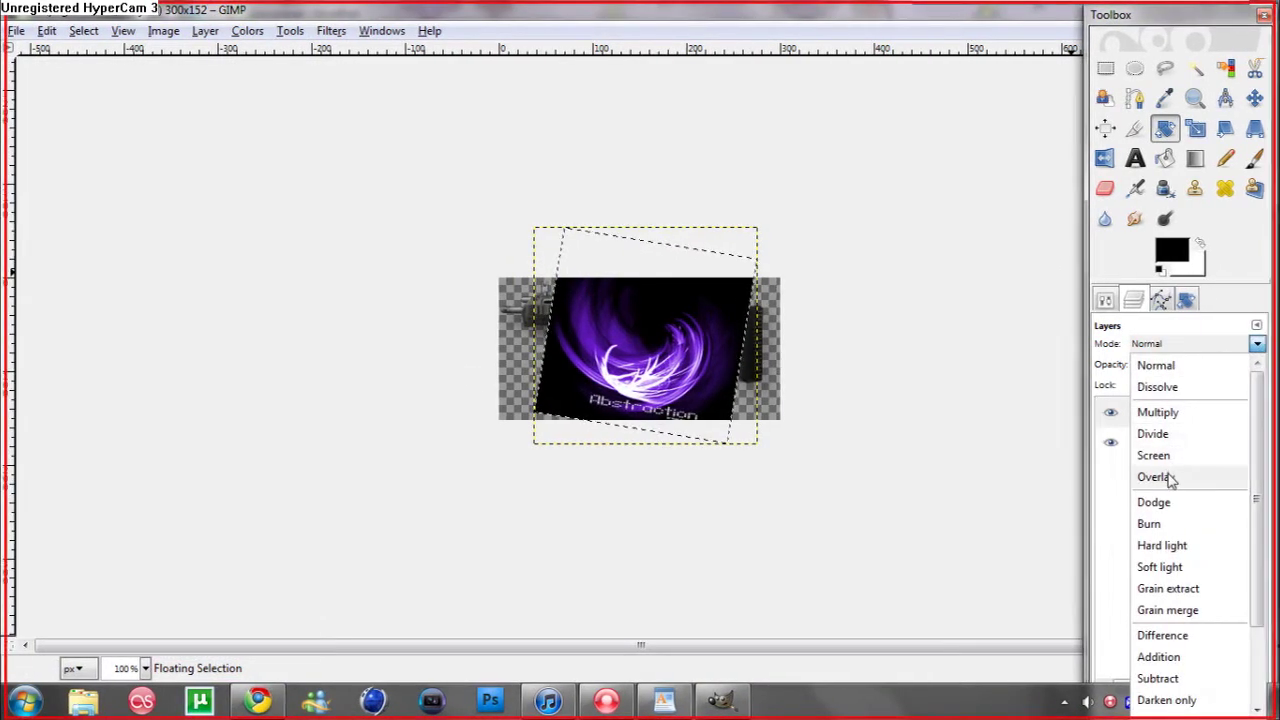
Step: Set the floating purple layer to Overlay mode and nudge it slightly up-left over the gun
{"action": "left_click", "coordinate": [1170, 478]}
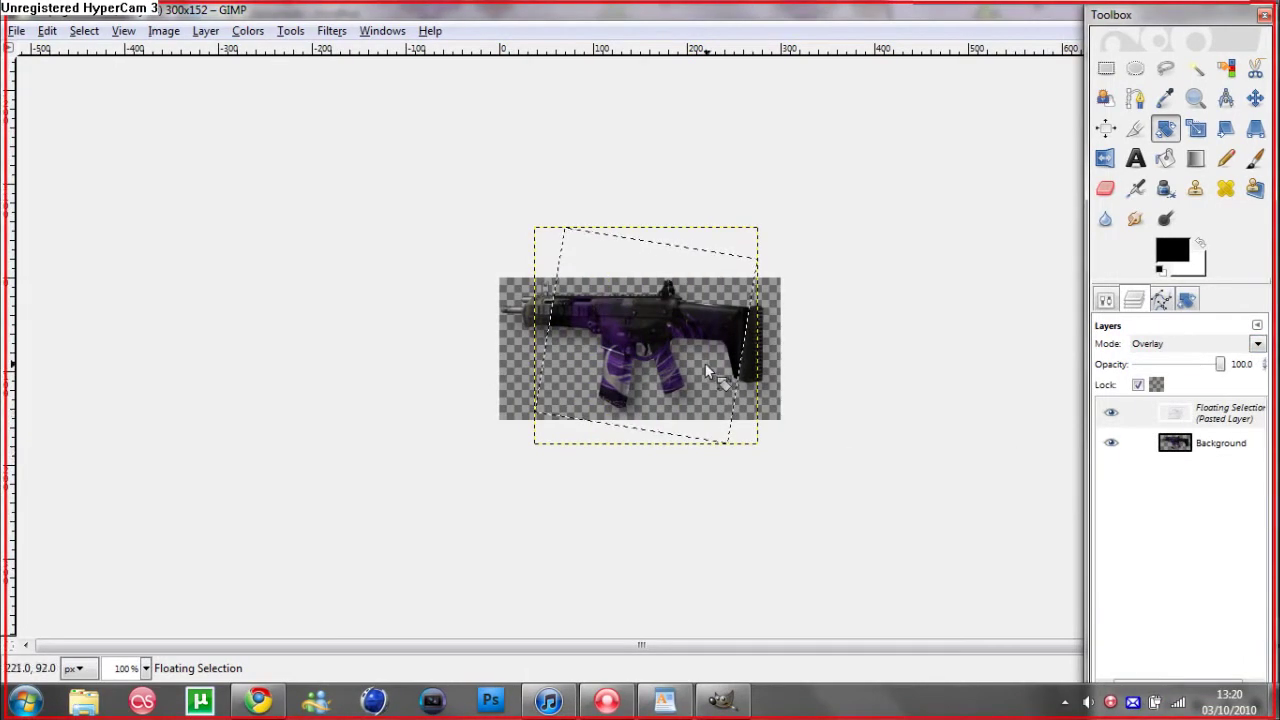
{"action": "left_click", "coordinate": [1254, 101]}
{"action": "mouse_move", "coordinate": [646, 350]}
{"action": "left_mouse_down"}
{"action": "mouse_move", "coordinate": [643, 315]}
{"action": "mouse_move", "coordinate": [637, 348]}
{"action": "left_mouse_up"}
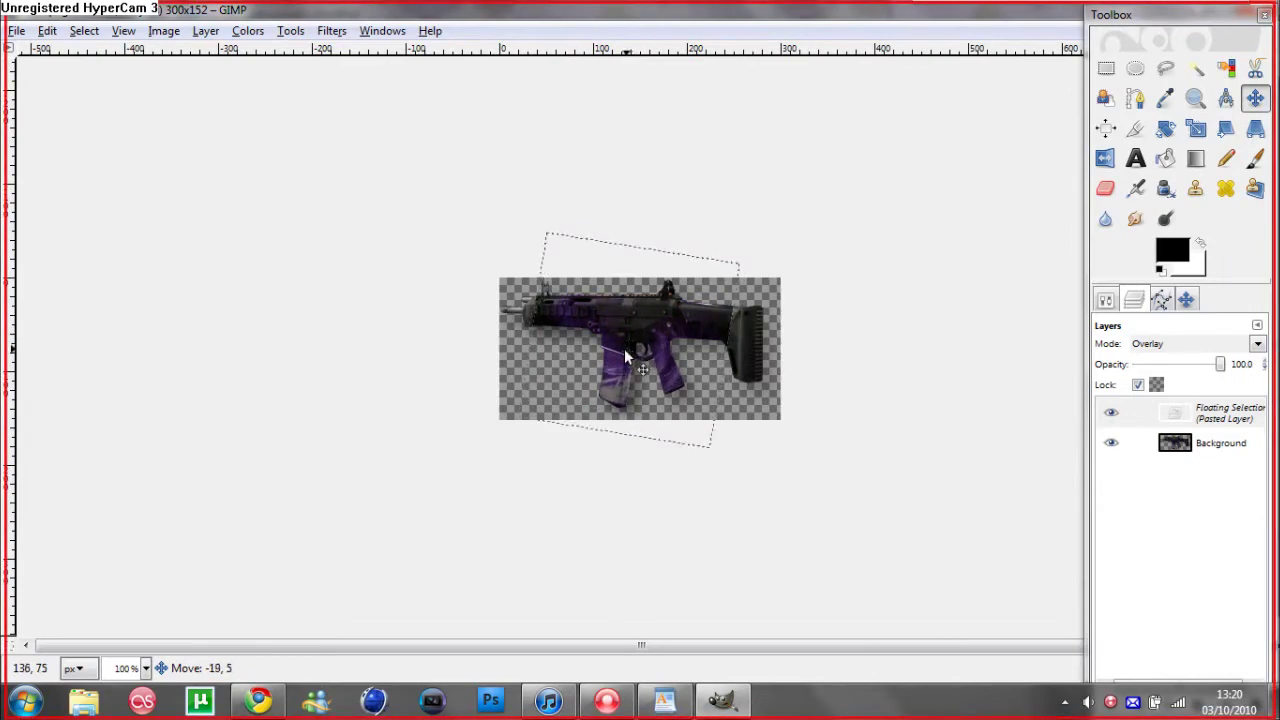
{"action": "left_click_drag", "start_coordinate": [637, 348], "coordinate": [627, 346]}
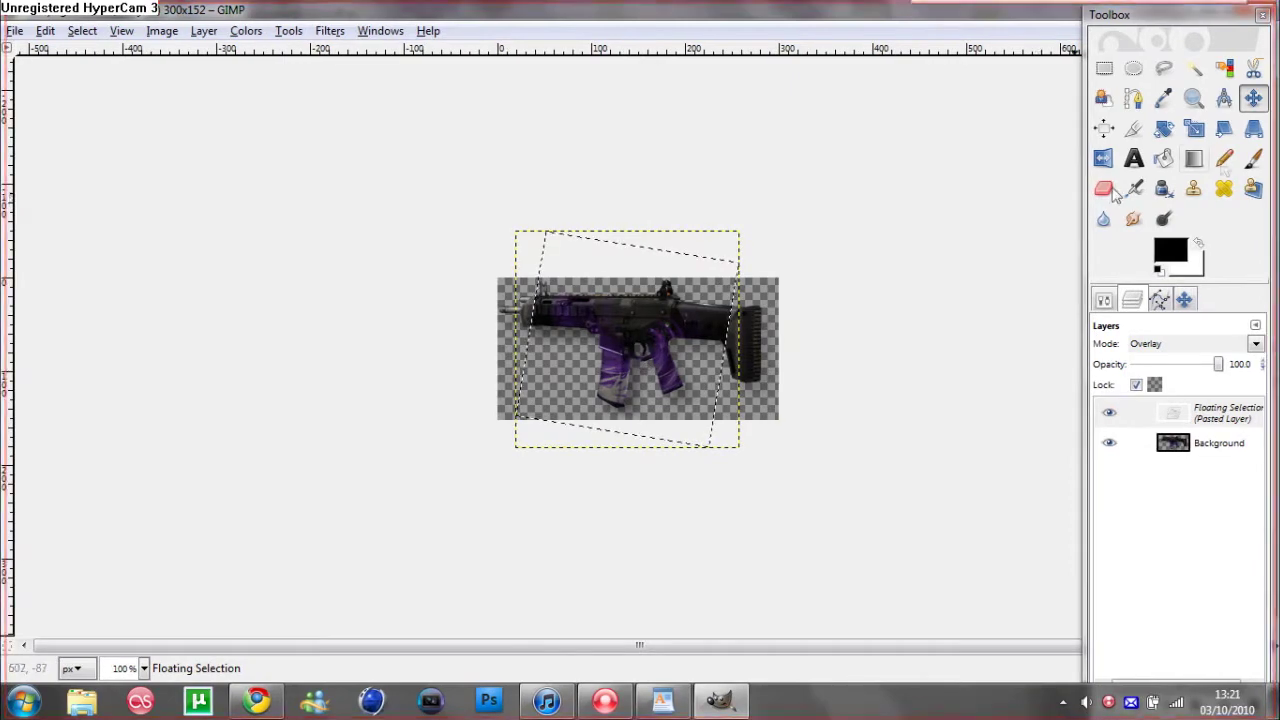
{"action": "left_click", "coordinate": [1201, 137]}
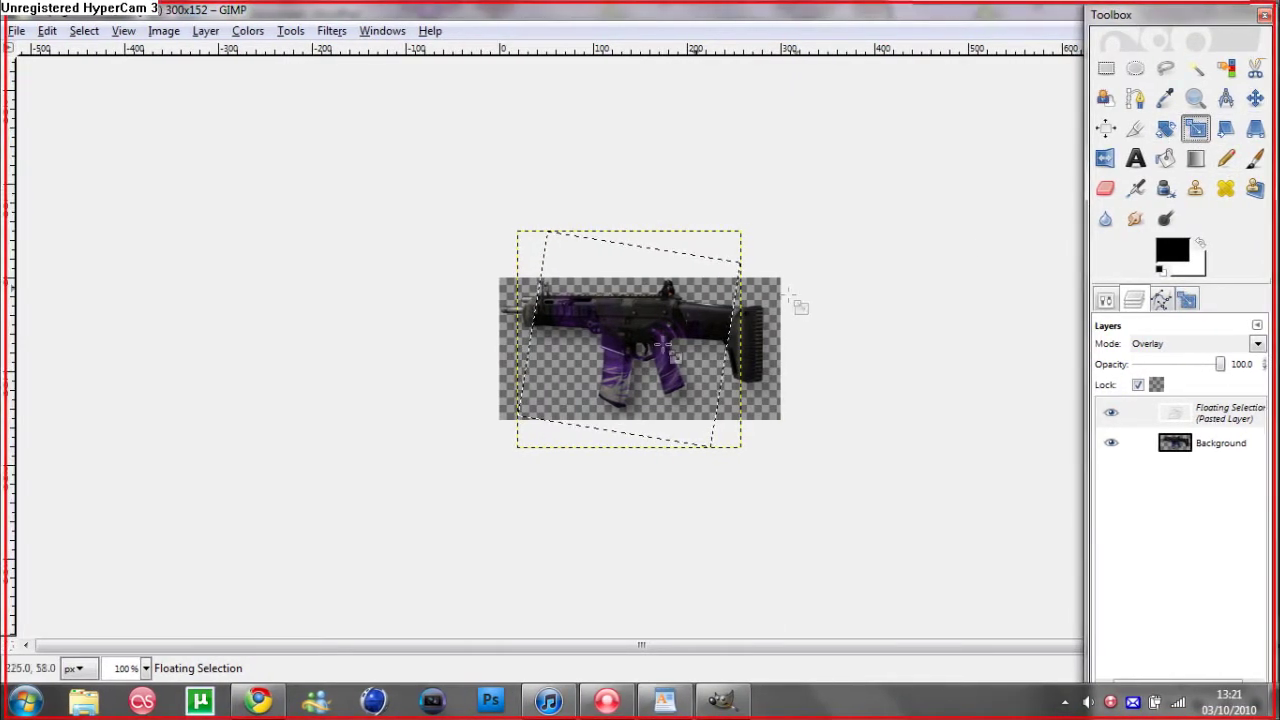
Step: Enlarge the purple overlay to about 349 pixels wide and shift it up-left over the gun
{"action": "left_click", "coordinate": [636, 352]}
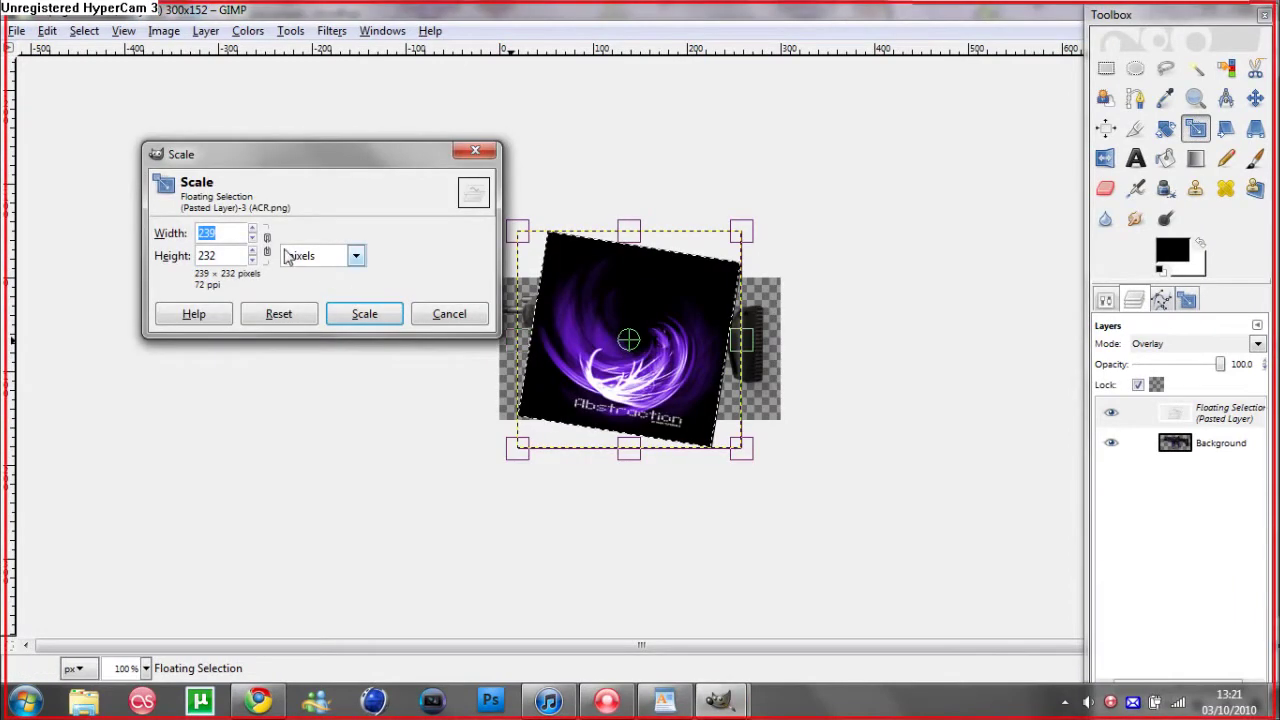
{"action": "left_click", "coordinate": [254, 229]}
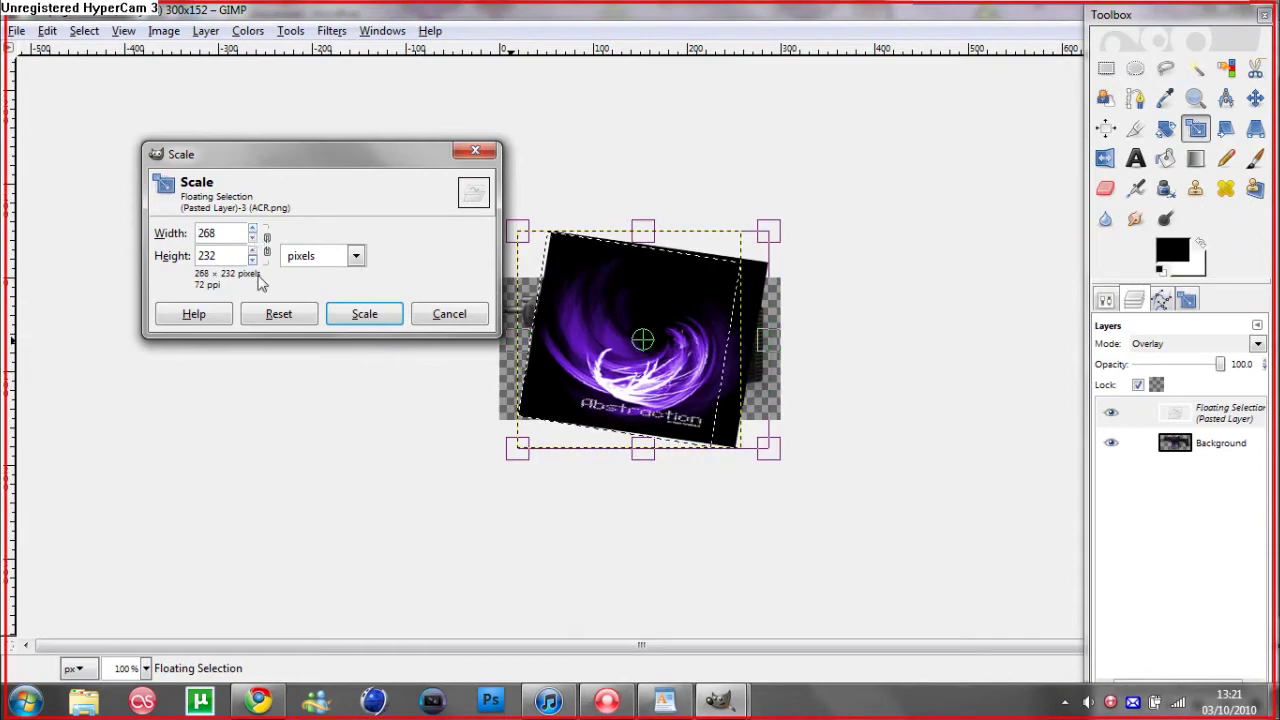
{"action": "left_click", "coordinate": [447, 314]}
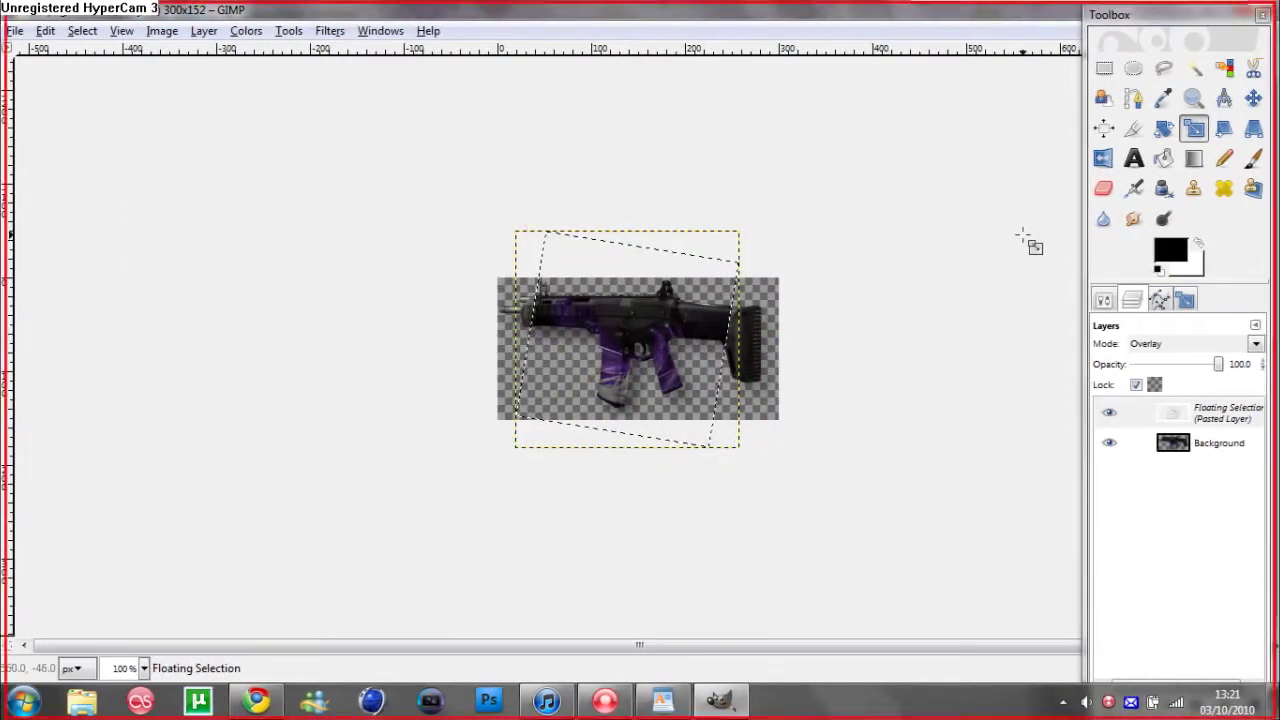
{"action": "left_click", "coordinate": [622, 360]}
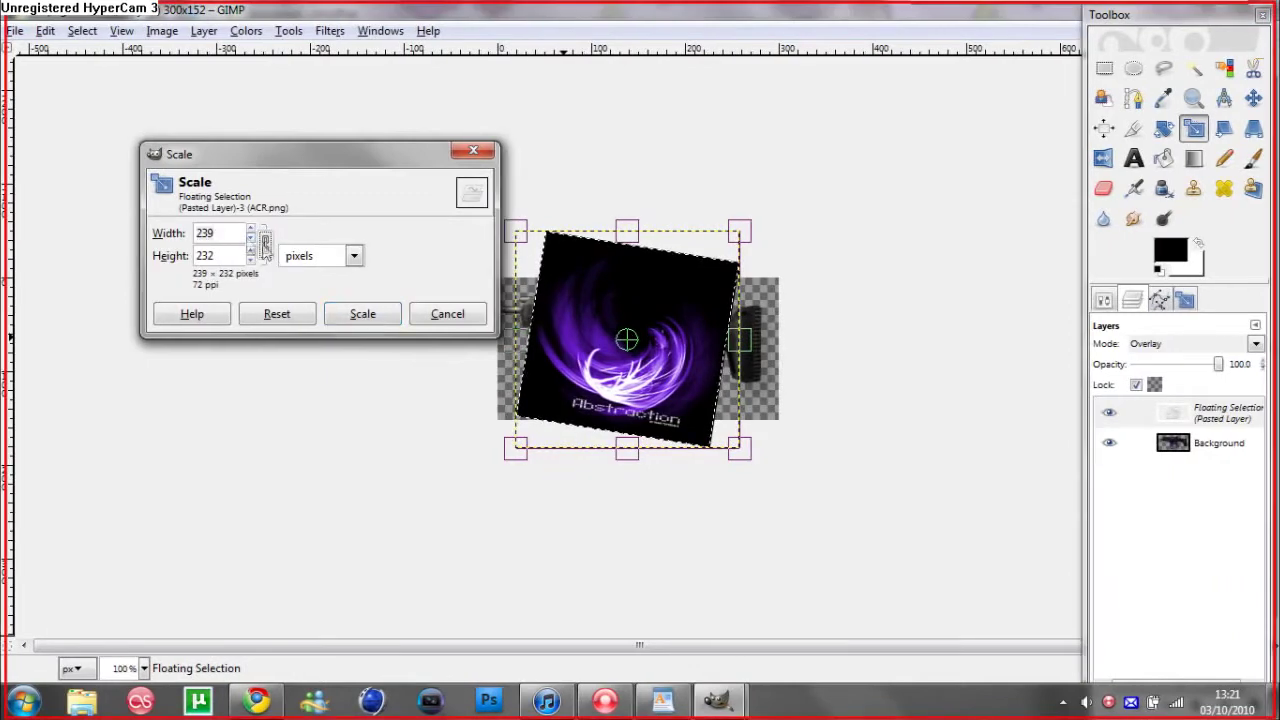
{"action": "left_click", "coordinate": [251, 229]}
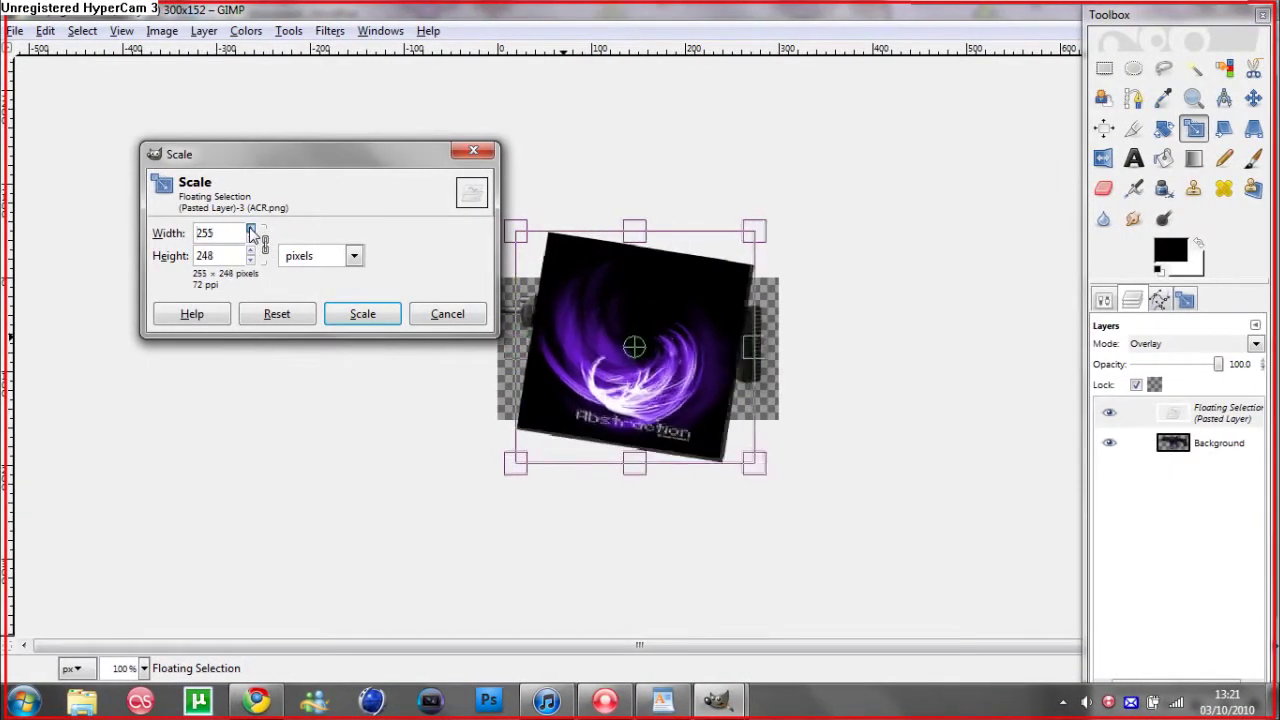
{"action": "left_click", "coordinate": [251, 229]}
{"action": "left_click", "coordinate": [251, 229]}
{"action": "left_click", "coordinate": [251, 229]}
{"action": "left_click", "coordinate": [251, 229]}
{"action": "left_click", "coordinate": [360, 316]}
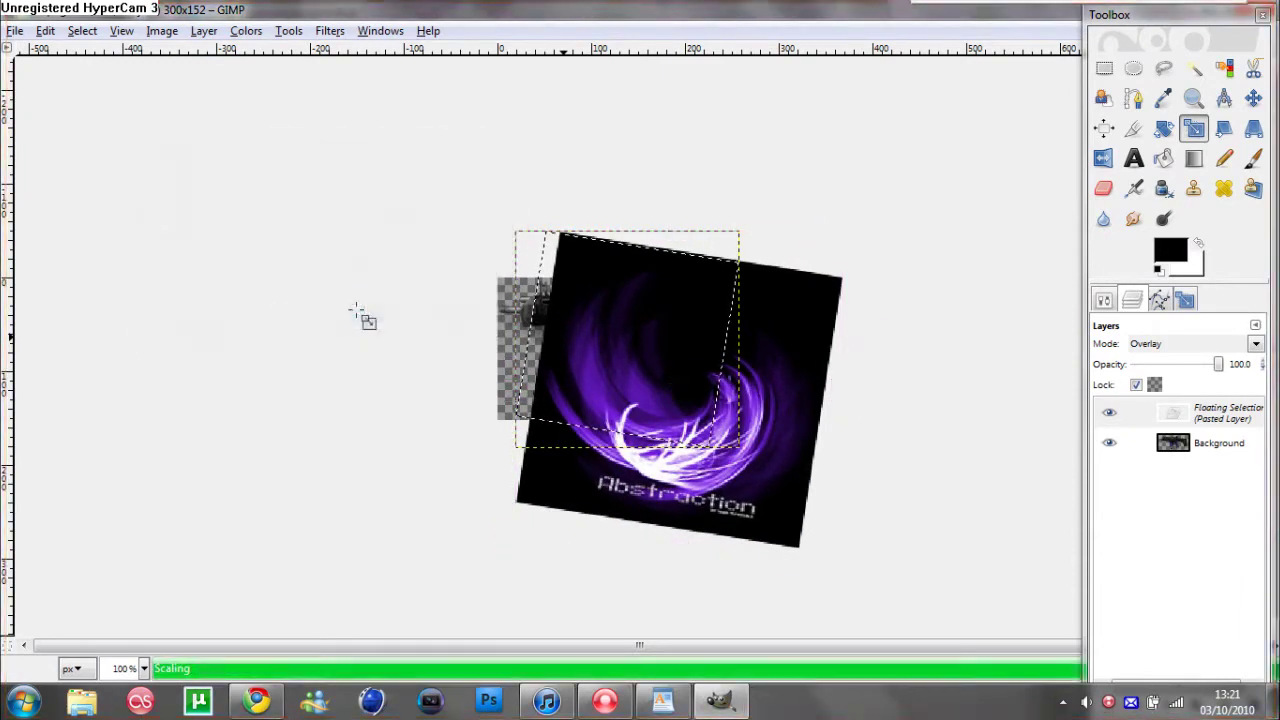
{"action": "left_click", "coordinate": [1253, 98]}
{"action": "left_click_drag", "start_coordinate": [681, 419], "coordinate": [656, 340]}
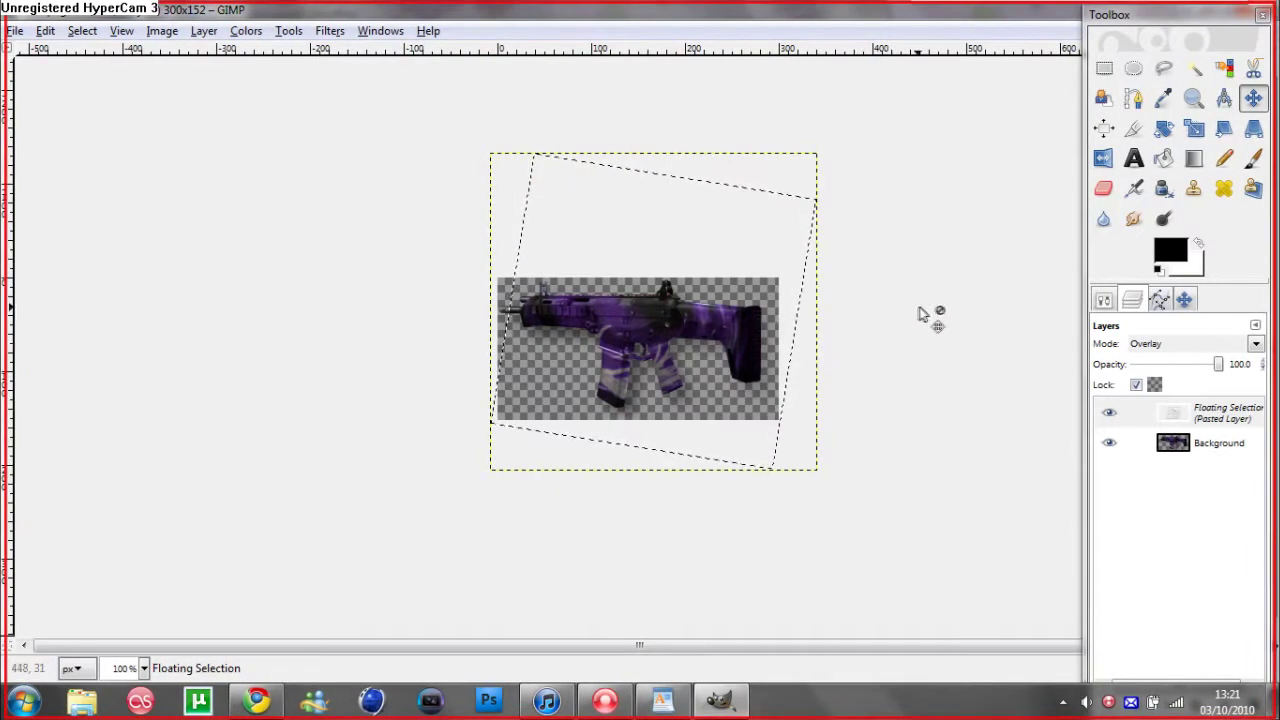
Step: Anchor the floating purple overlay into the Background layer
{"action": "key", "text": "r"}
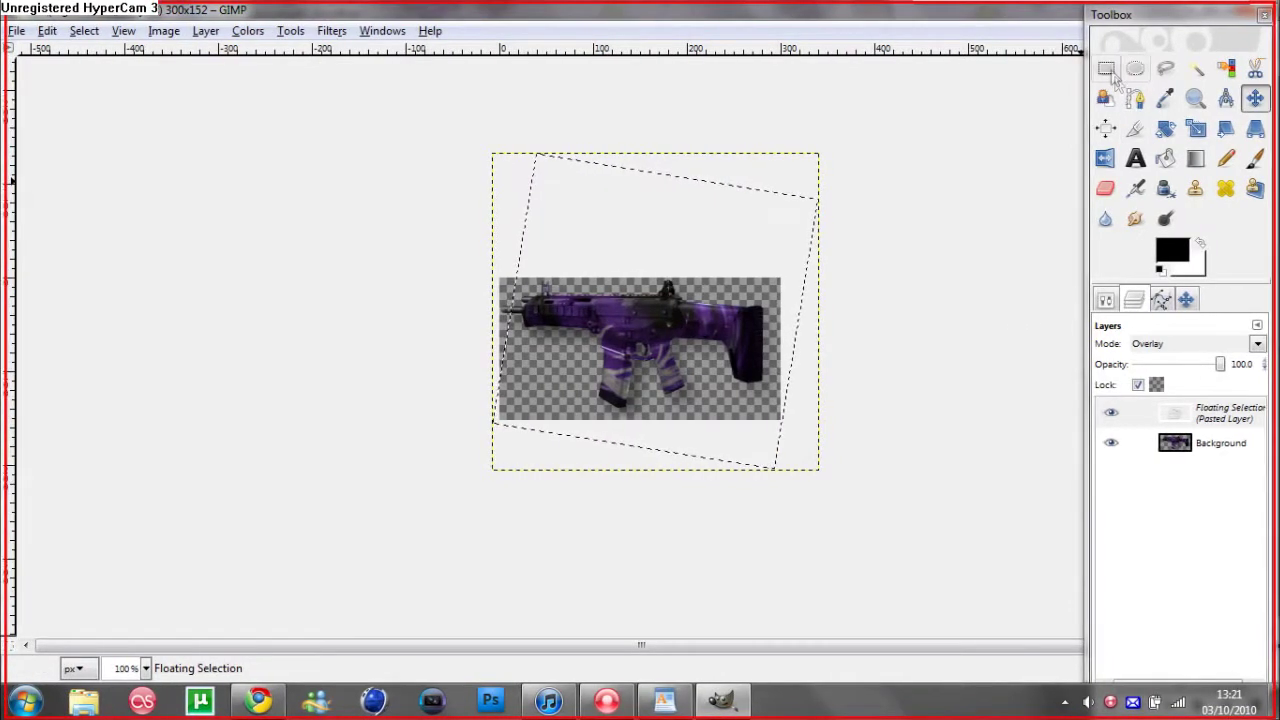
{"action": "left_click", "coordinate": [955, 110]}
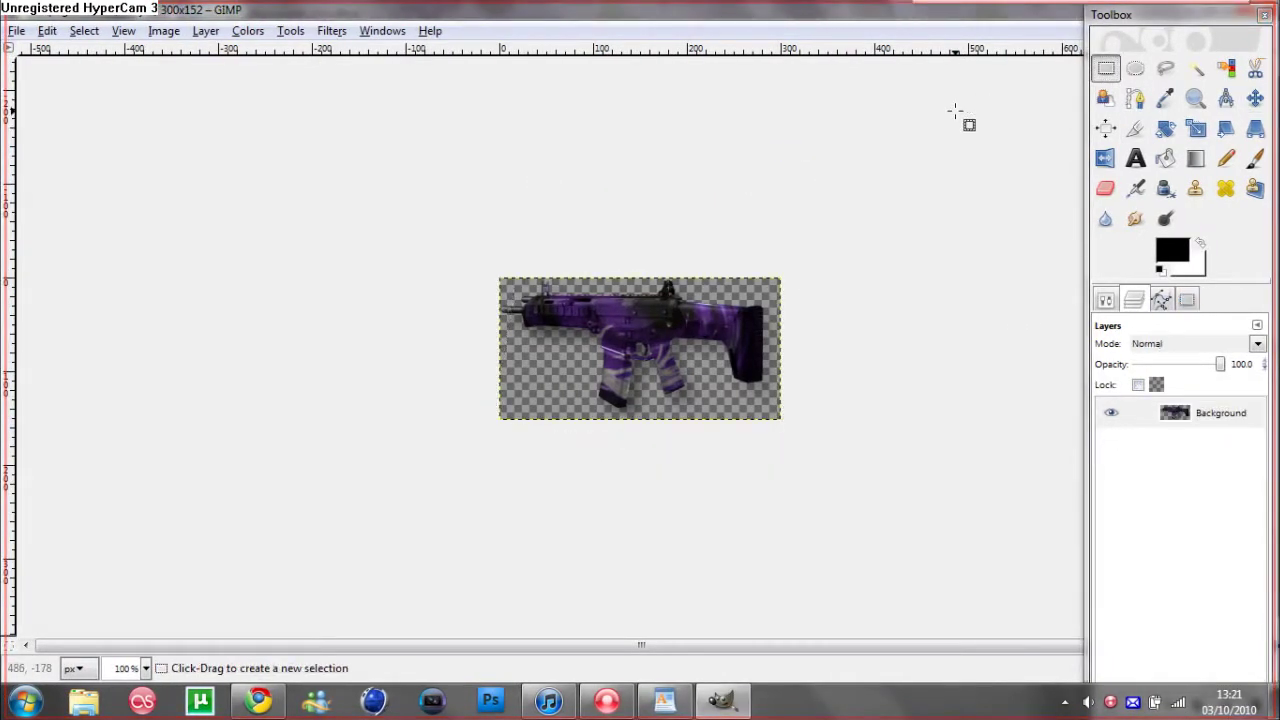
{"action": "left_click", "coordinate": [665, 700]}
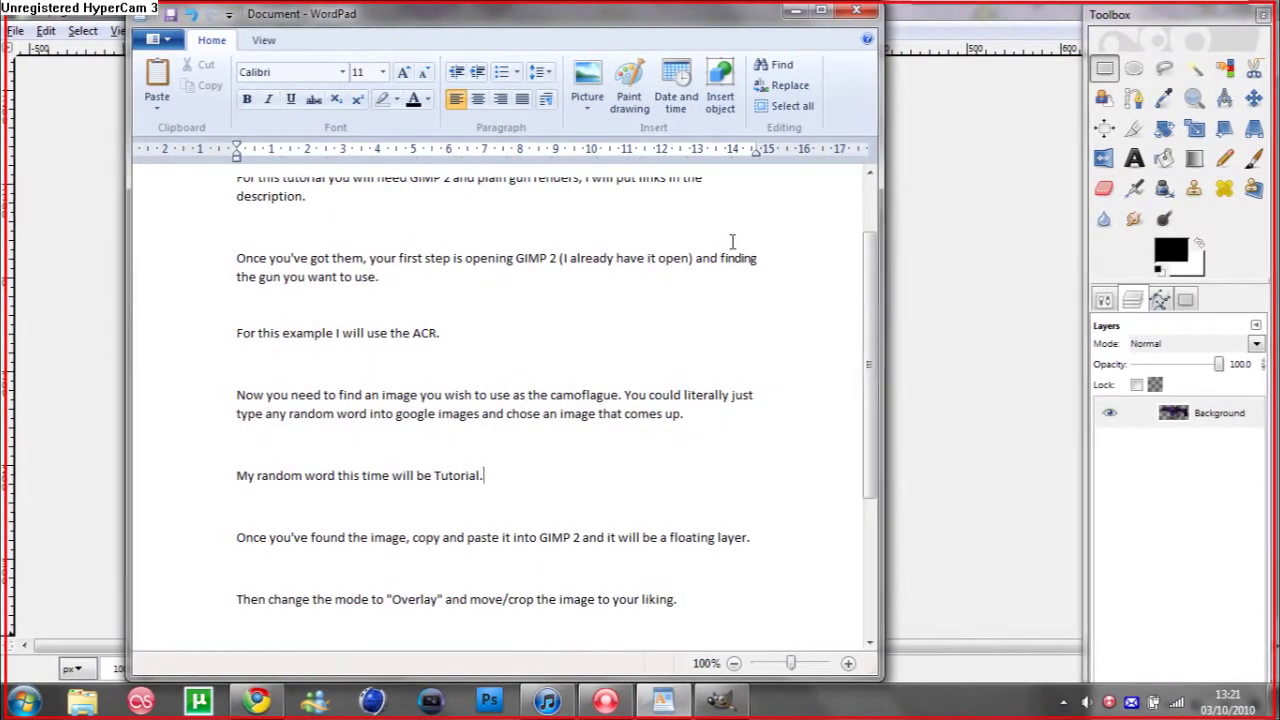
Step: Read the WordPad notes down to the darker-camouflage step, then bring GIMP back in front
{"action": "left_click_drag", "start_coordinate": [870, 265], "coordinate": [870, 297]}
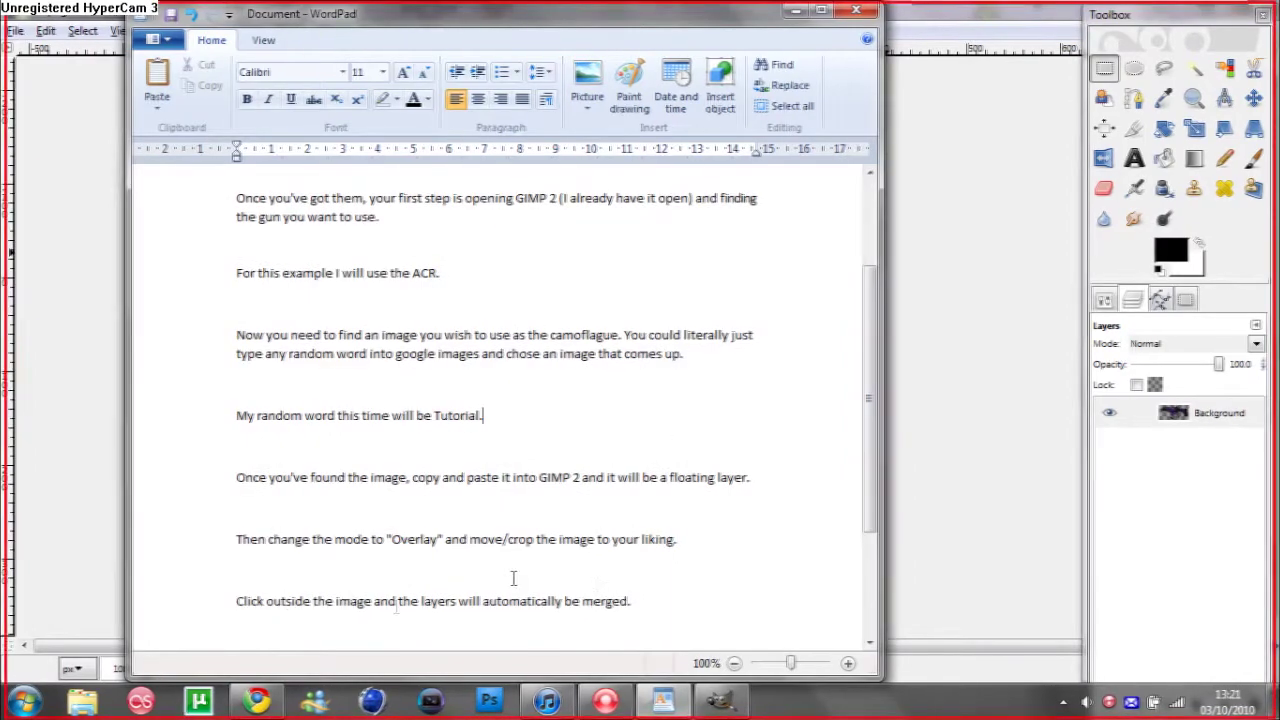
{"action": "left_click_drag", "start_coordinate": [870, 405], "coordinate": [870, 438]}
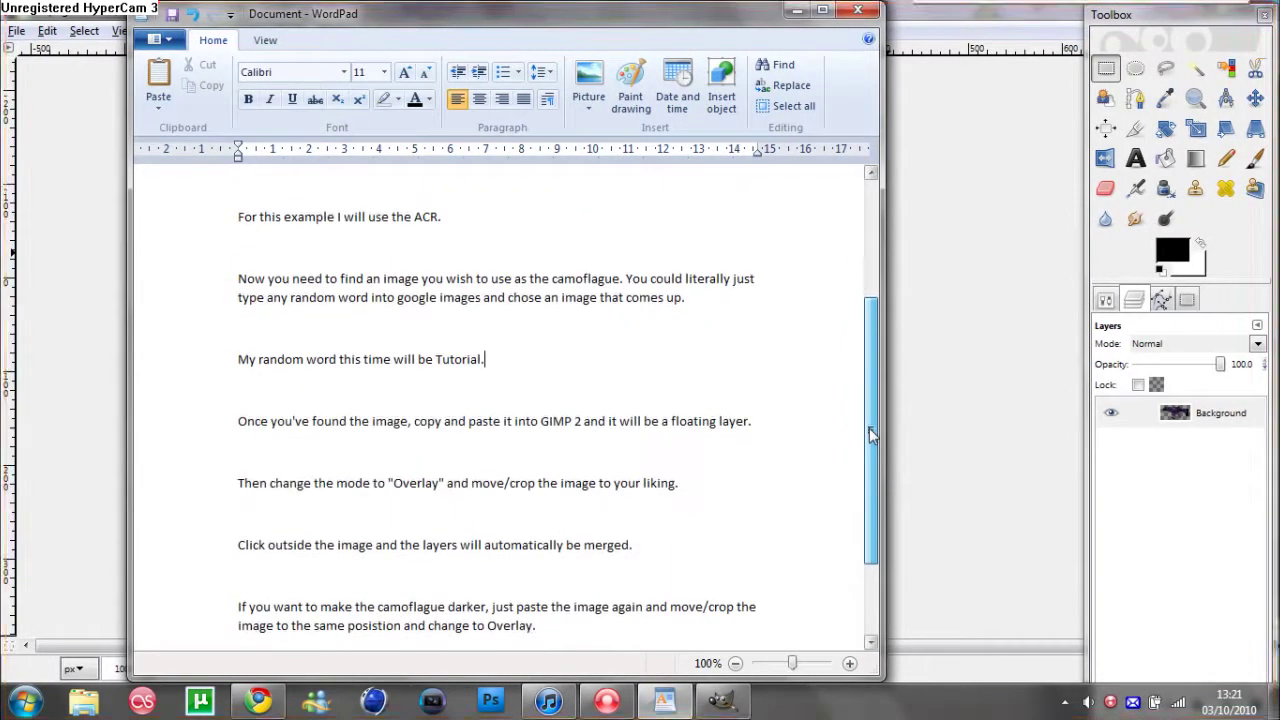
{"action": "left_click", "coordinate": [415, 602]}
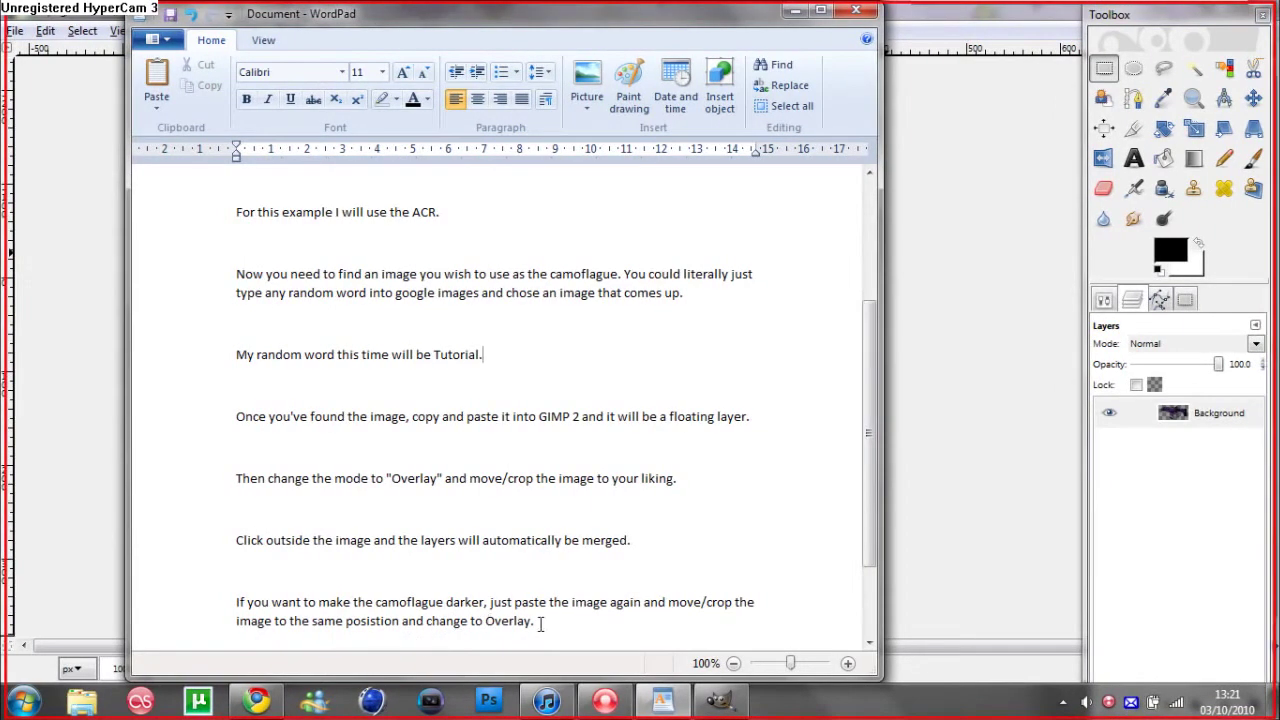
{"action": "left_click", "coordinate": [982, 410]}
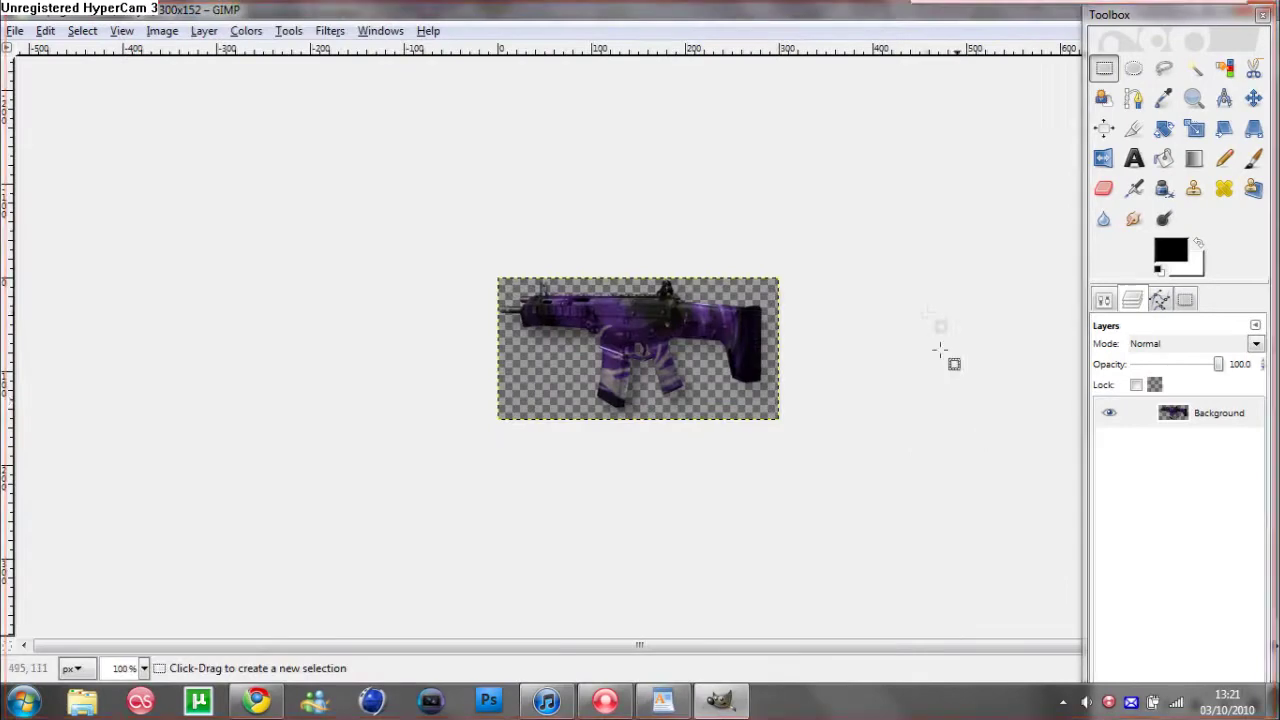
Step: Paste the purple abstract image again as a floating layer in Overlay mode
{"action": "right_click", "coordinate": [613, 198]}
{"action": "mouse_move", "coordinate": [660, 237]}
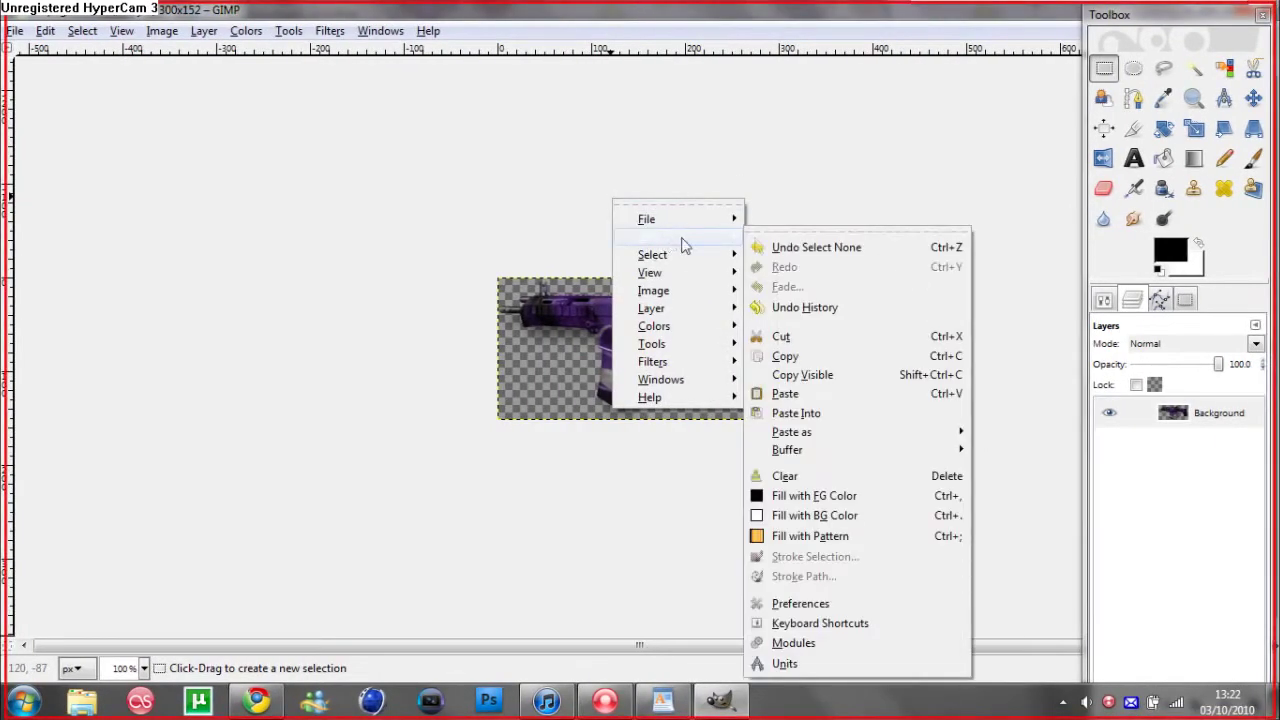
{"action": "left_click", "coordinate": [799, 393]}
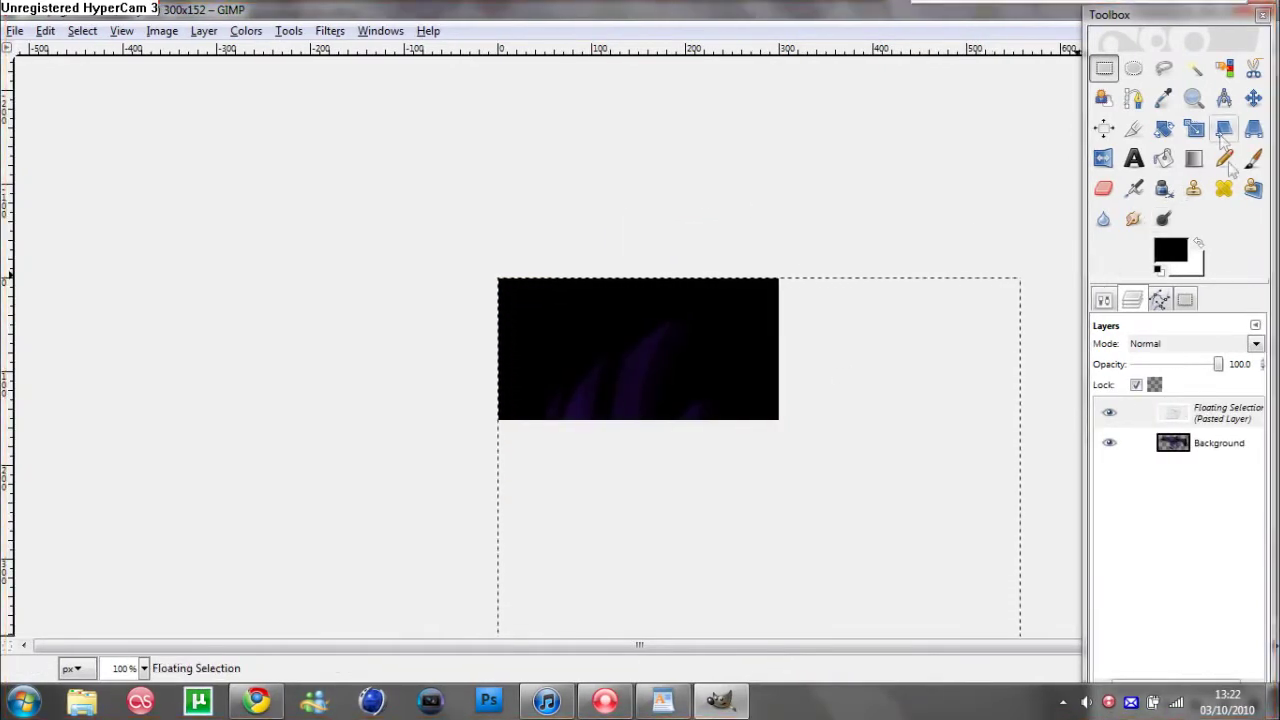
{"action": "left_click", "coordinate": [1255, 343]}
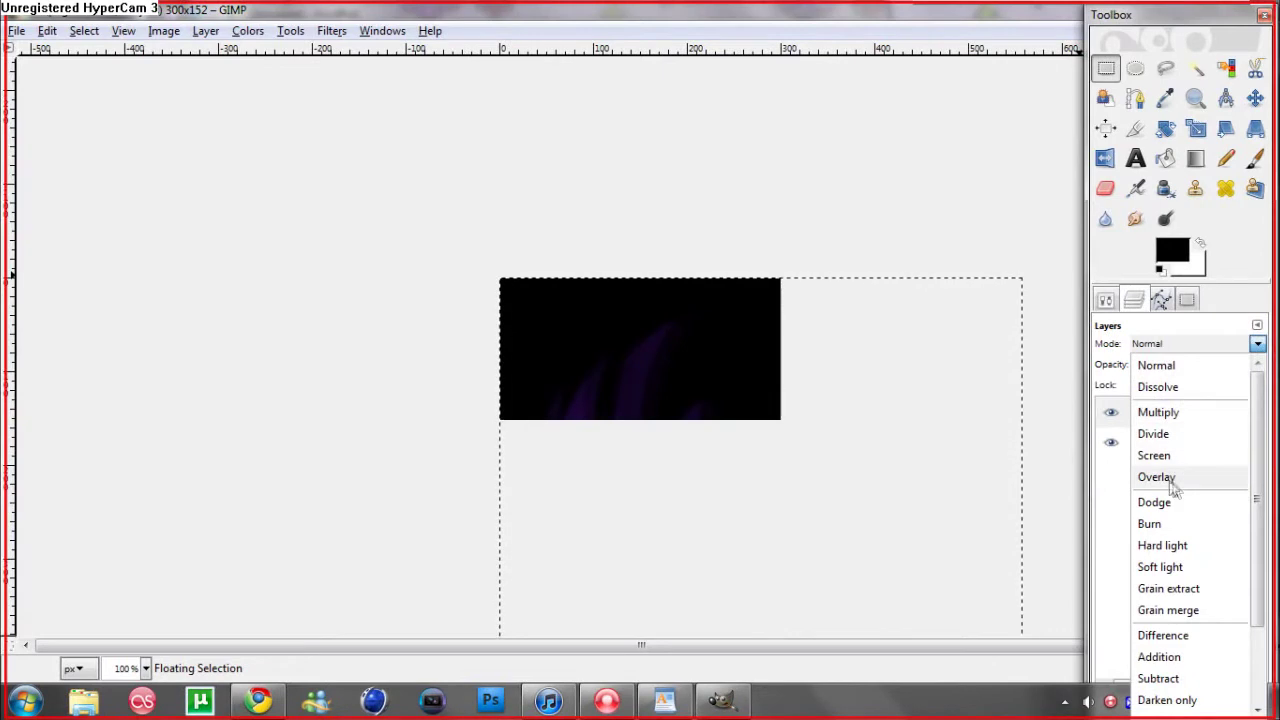
{"action": "left_click", "coordinate": [1172, 480]}
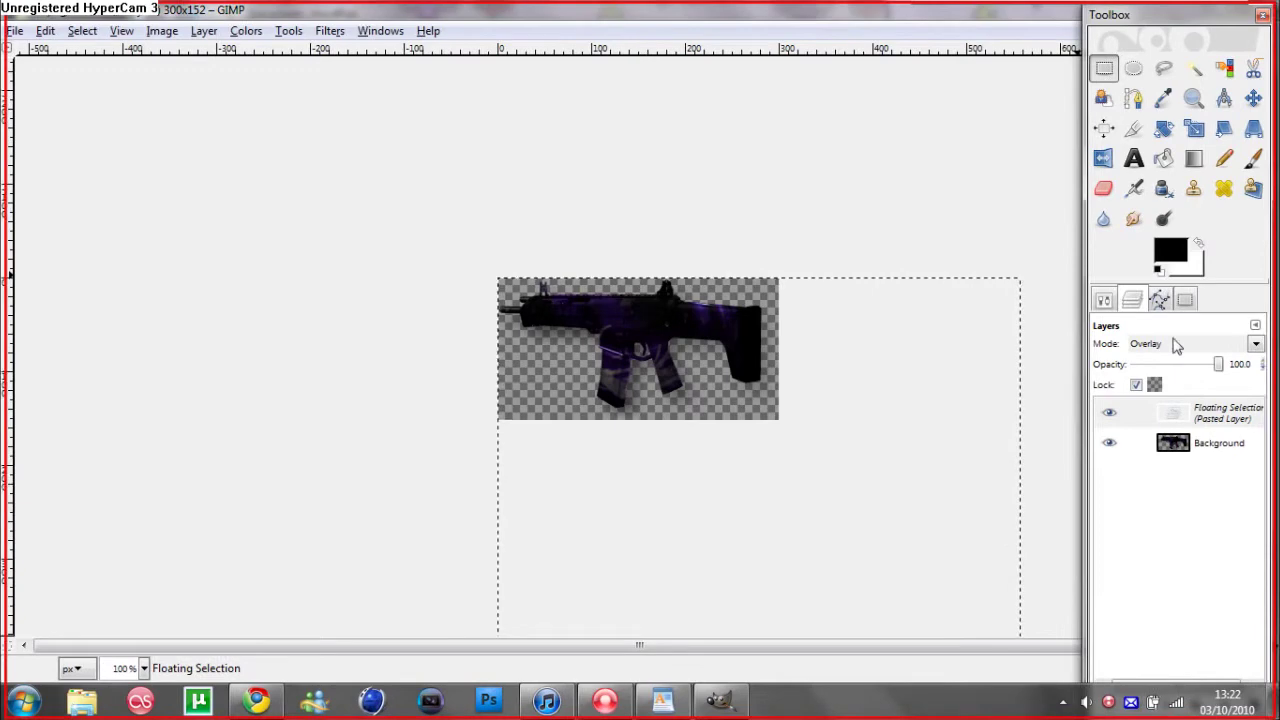
{"action": "left_click", "coordinate": [1197, 130]}
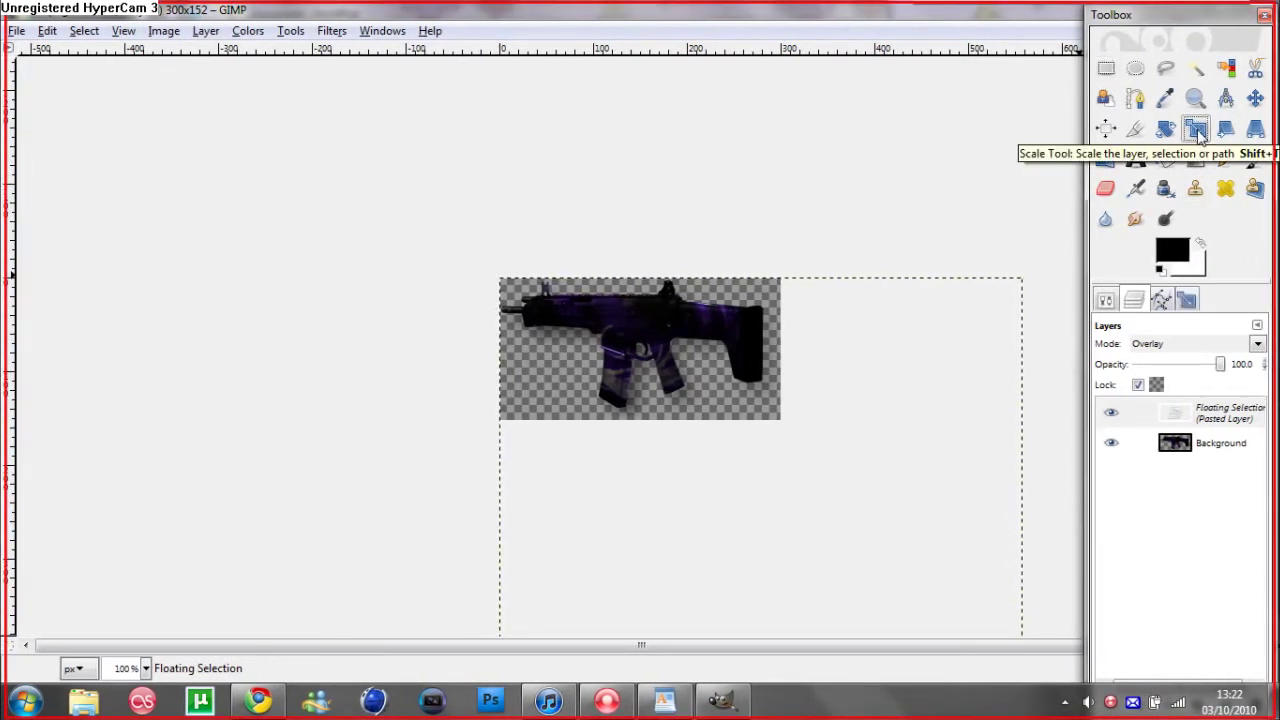
Step: Scale the second purple overlay down to 200 pixels tall
{"action": "left_click", "coordinate": [741, 462]}
{"action": "left_click", "coordinate": [252, 260]}
{"action": "left_click", "coordinate": [252, 260]}
{"action": "left_click", "coordinate": [252, 260]}
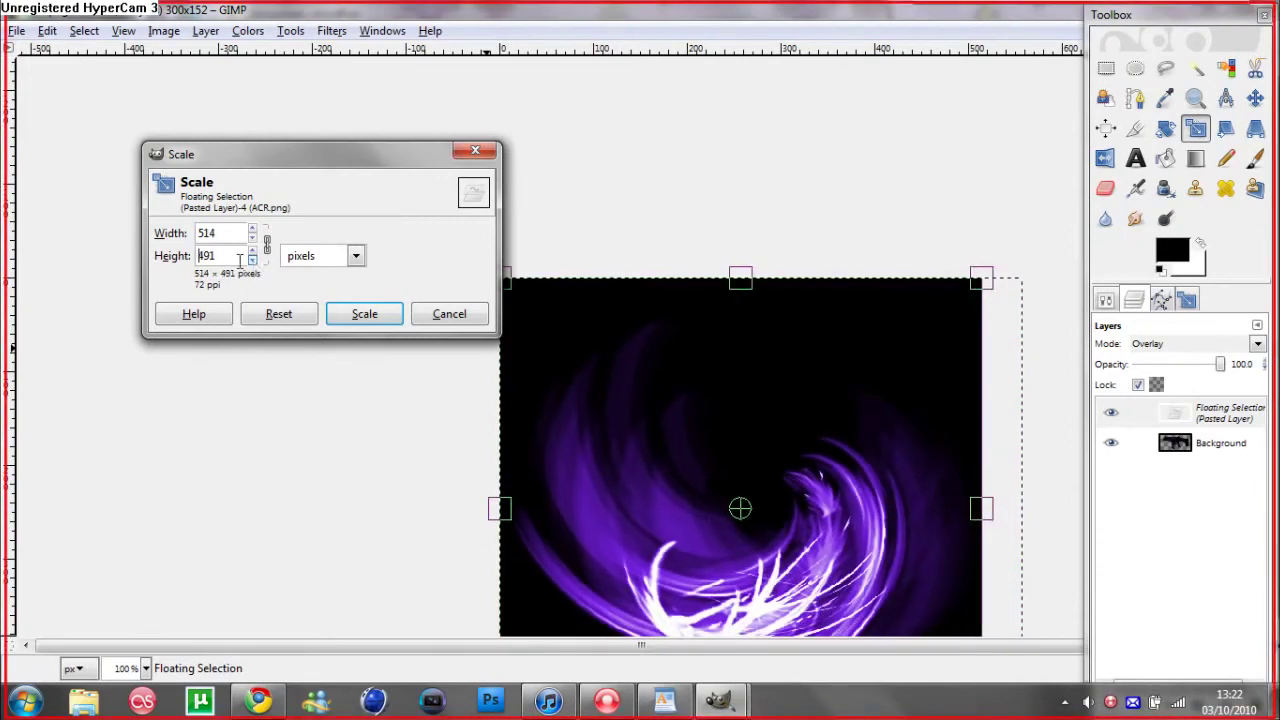
{"action": "key", "text": "BackSpace"}
{"action": "key", "text": "BackSpace"}
{"action": "key", "text": "BackSpace"}
{"action": "type", "text": "200"}
{"action": "left_click", "coordinate": [362, 314]}
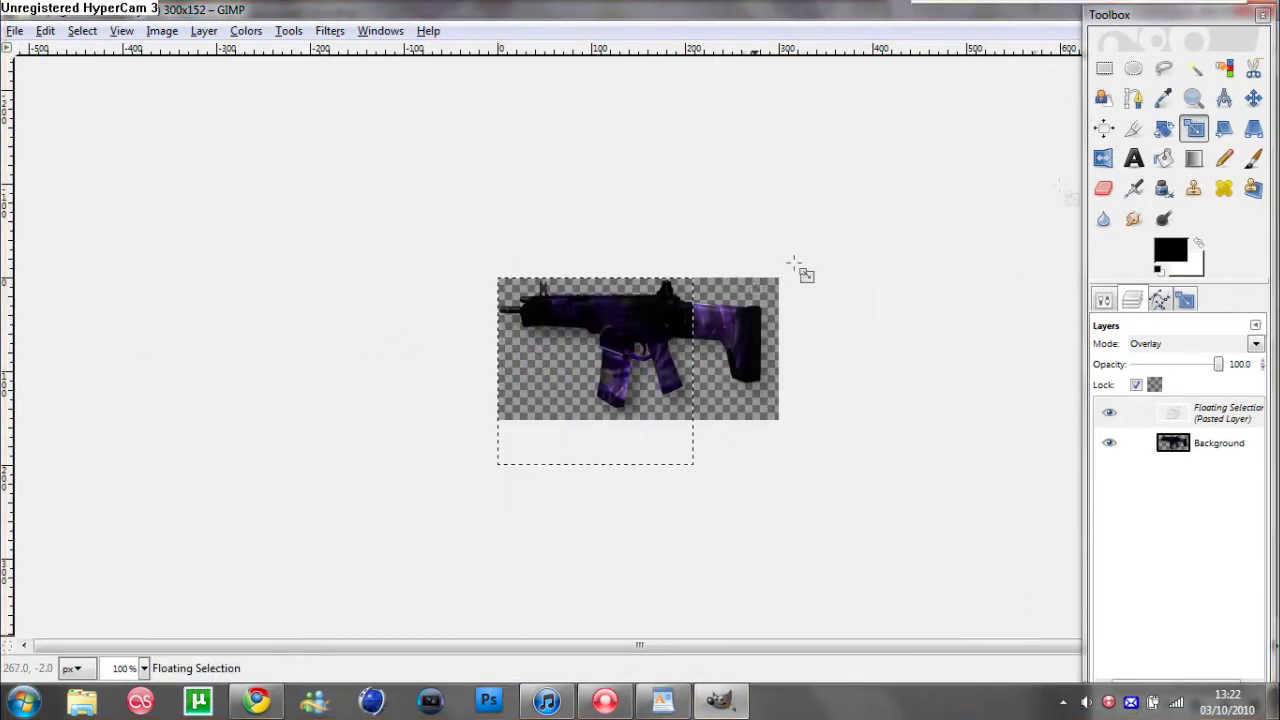
{"action": "left_click", "coordinate": [1163, 132]}
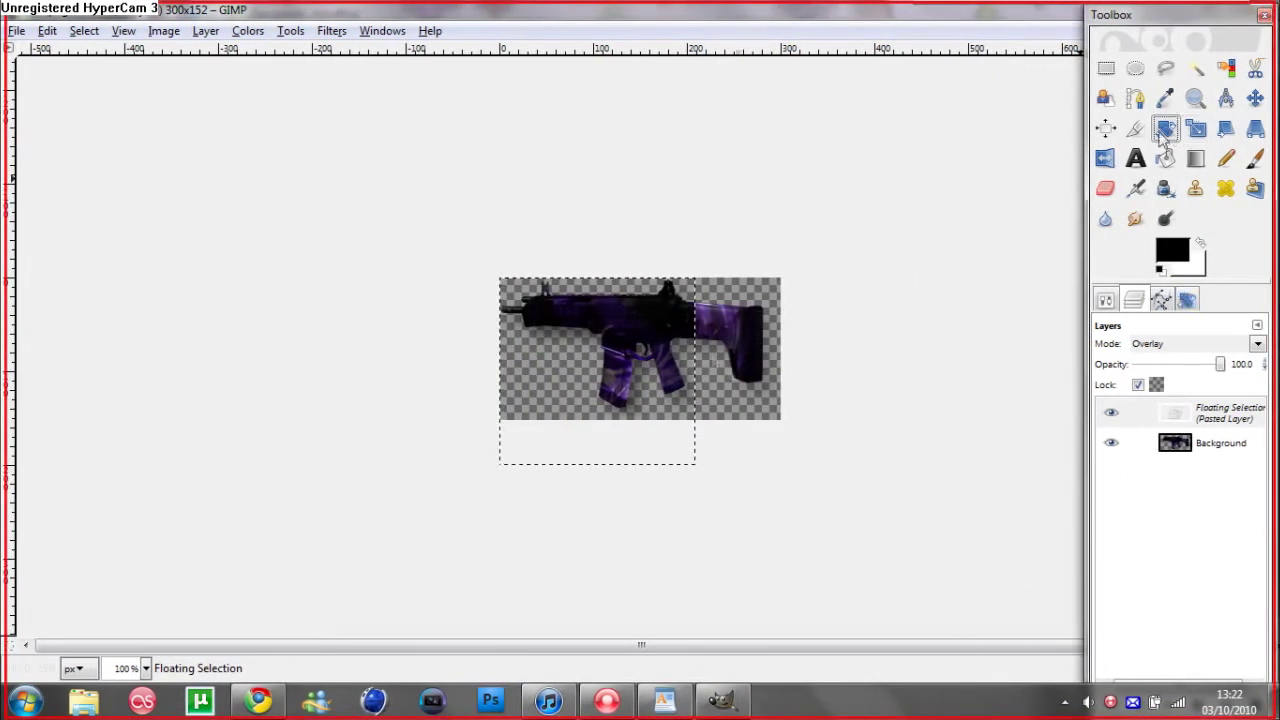
Step: Rotate the second purple overlay by about 9.34 degrees
{"action": "left_click", "coordinate": [608, 361]}
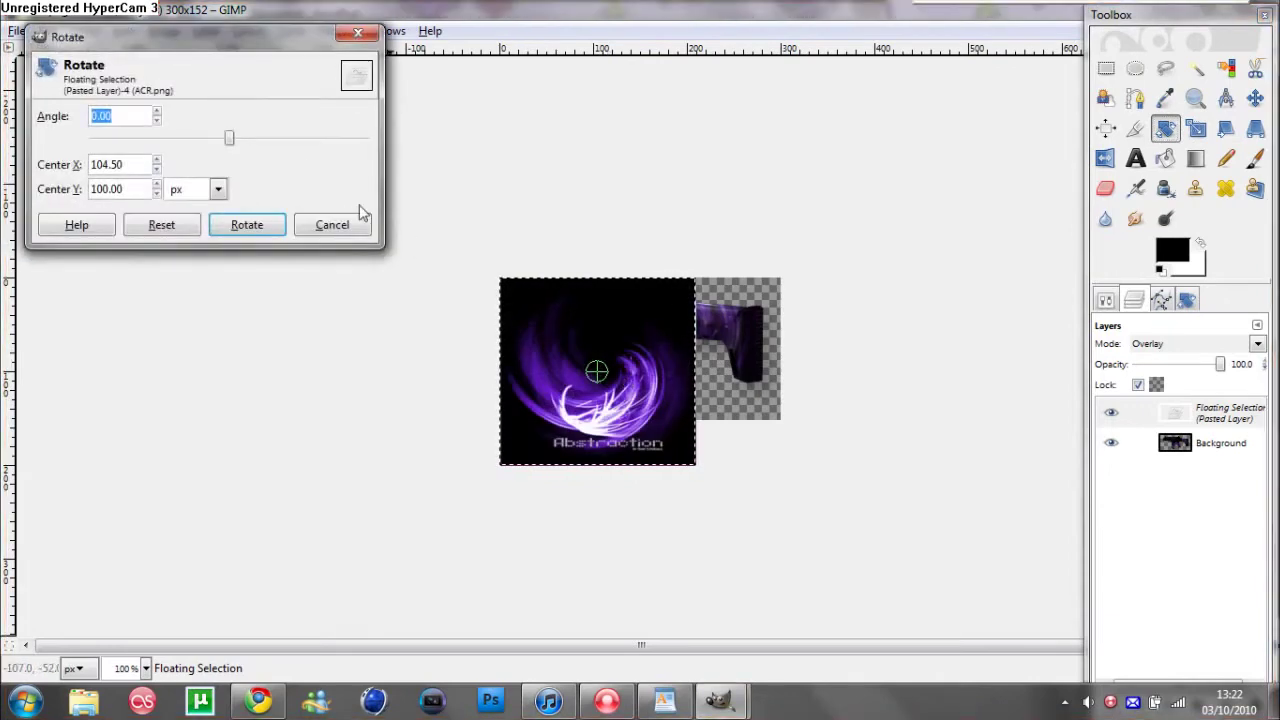
{"action": "left_click_drag", "start_coordinate": [229, 138], "coordinate": [239, 143]}
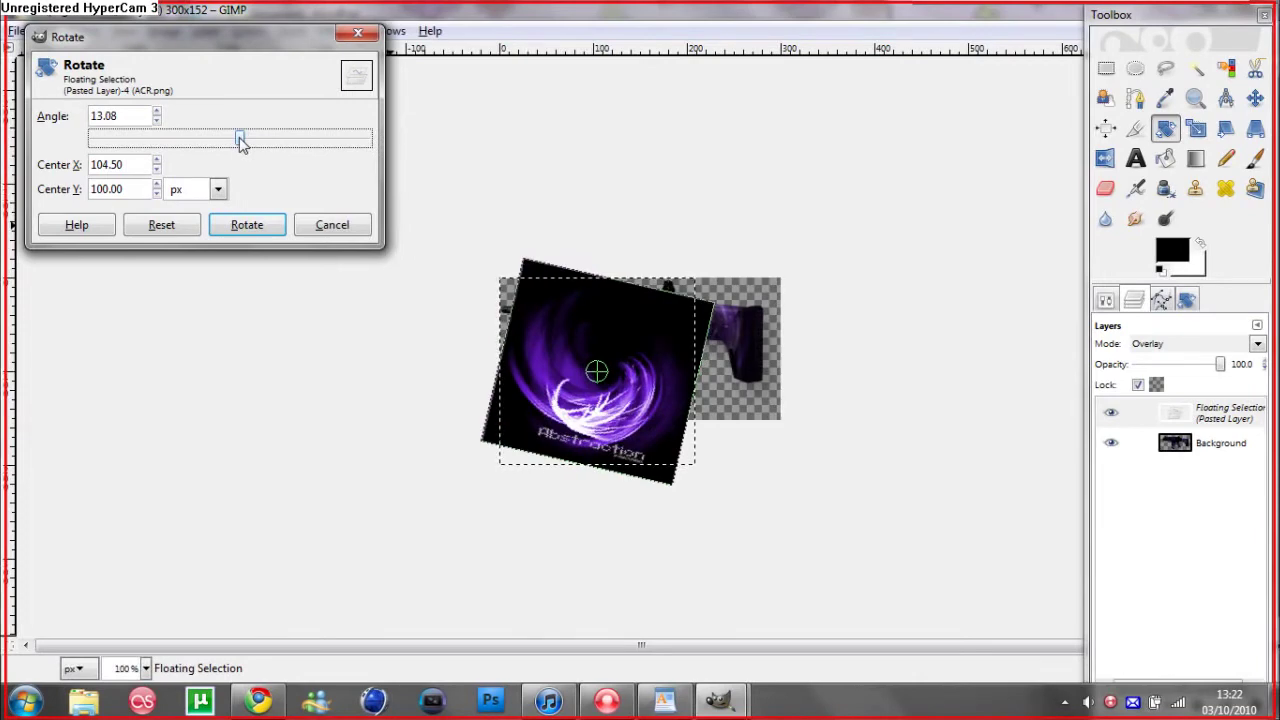
{"action": "left_click_drag", "start_coordinate": [239, 137], "coordinate": [238, 143]}
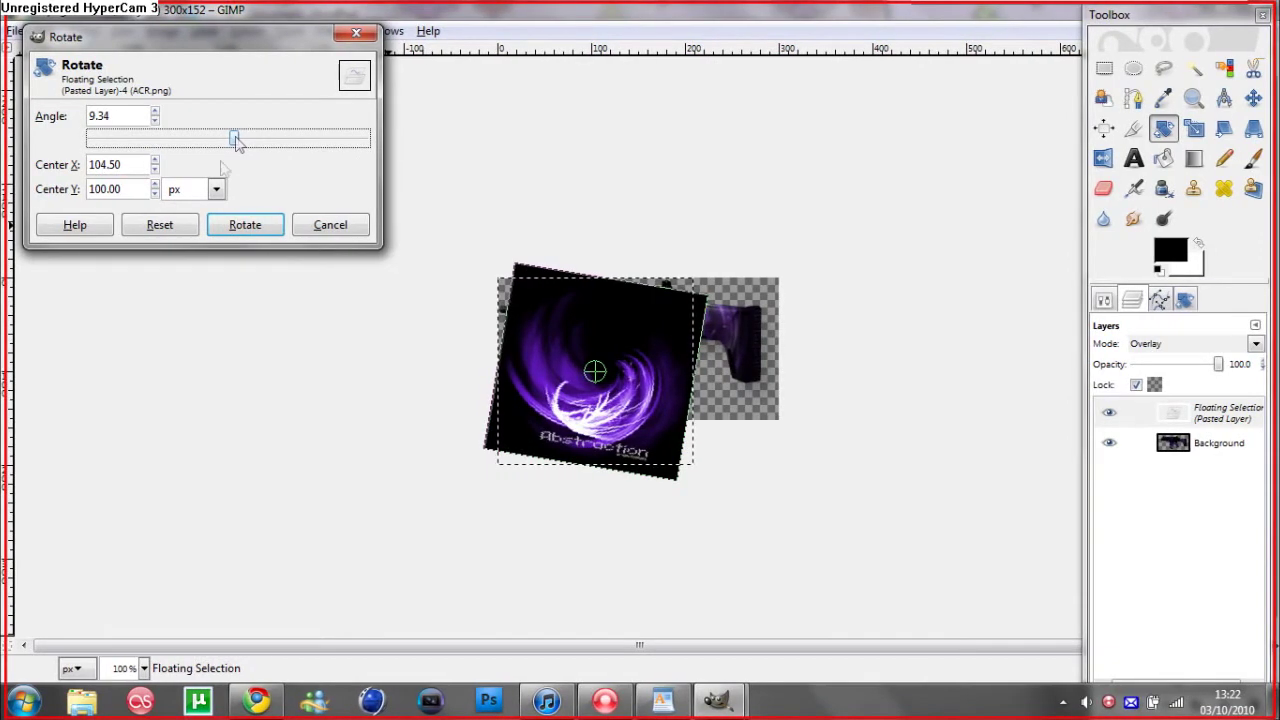
{"action": "left_click", "coordinate": [245, 225]}
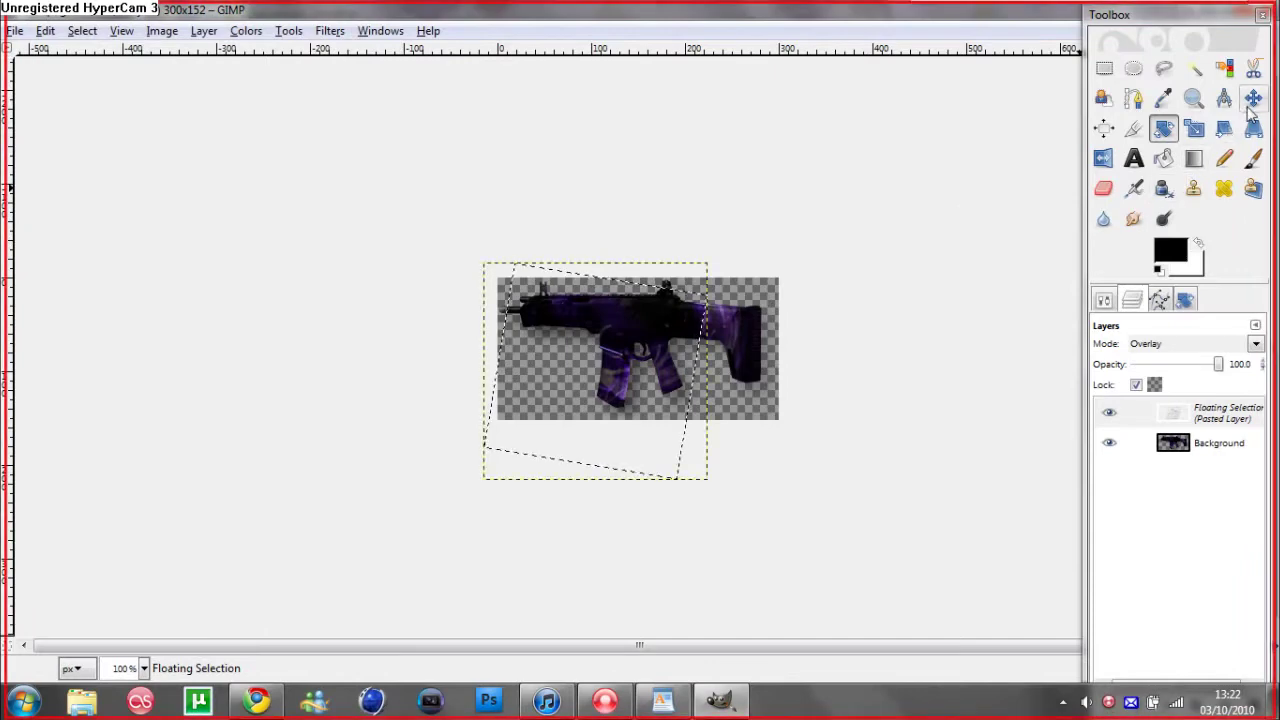
Step: Enlarge the second purple overlay to 354 × 344 pixels
{"action": "left_click", "coordinate": [1194, 128]}
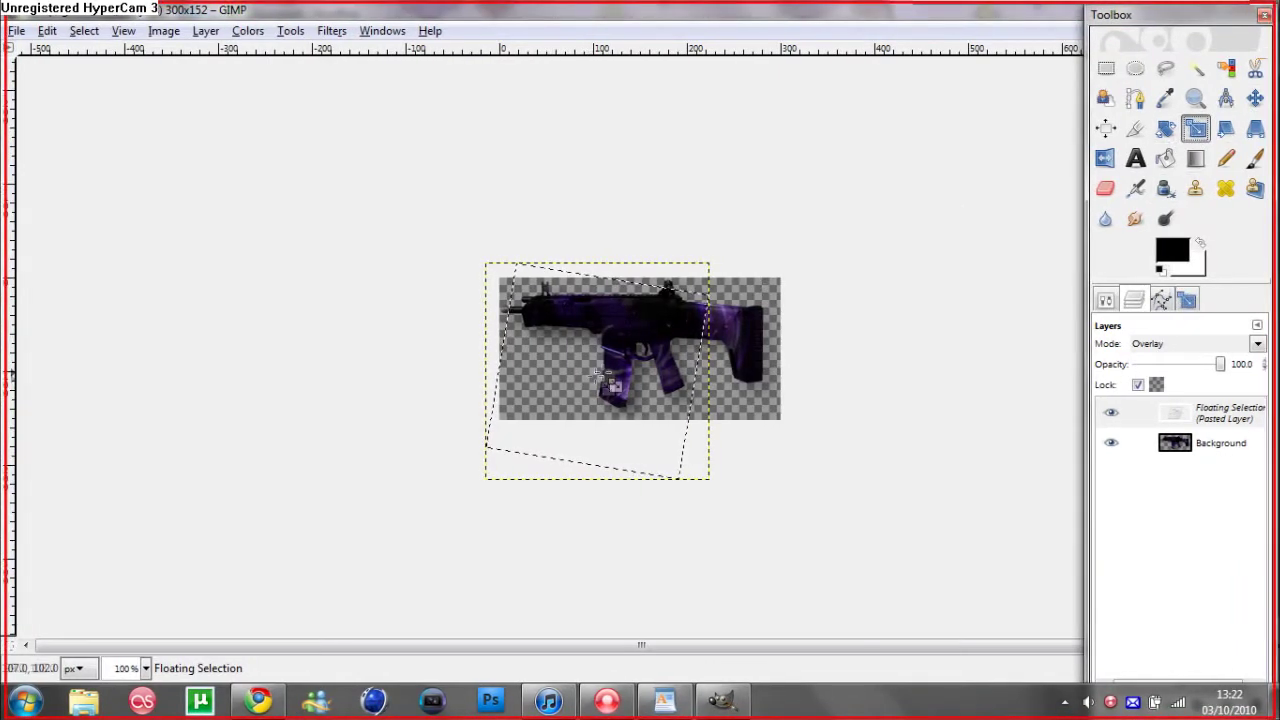
{"action": "left_click", "coordinate": [597, 377]}
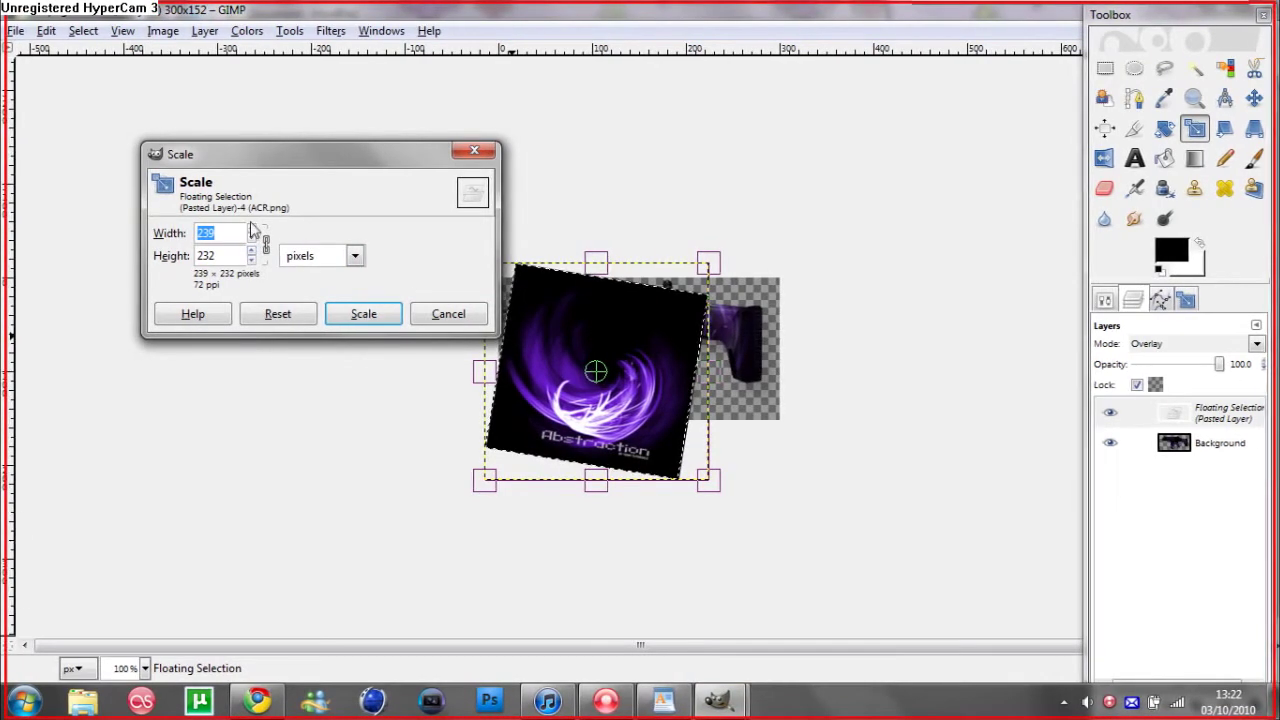
{"action": "left_click", "coordinate": [253, 229]}
{"action": "left_click", "coordinate": [253, 229]}
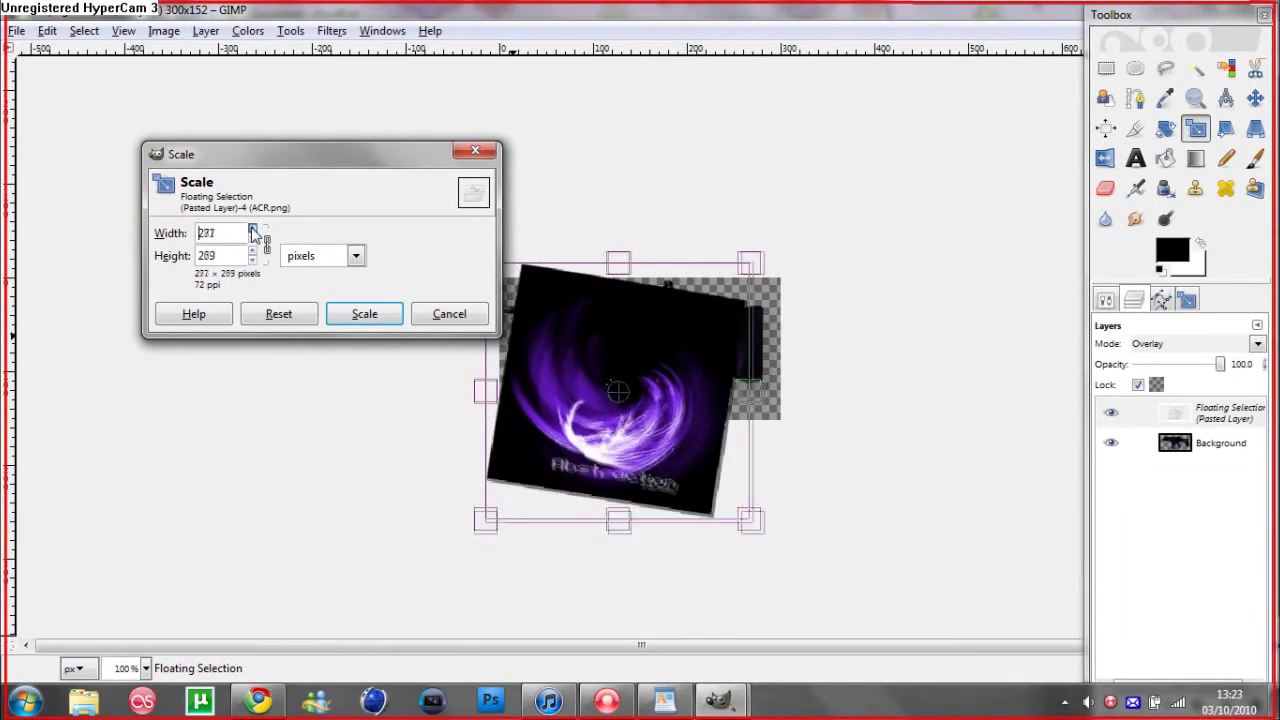
{"action": "left_click", "coordinate": [253, 229]}
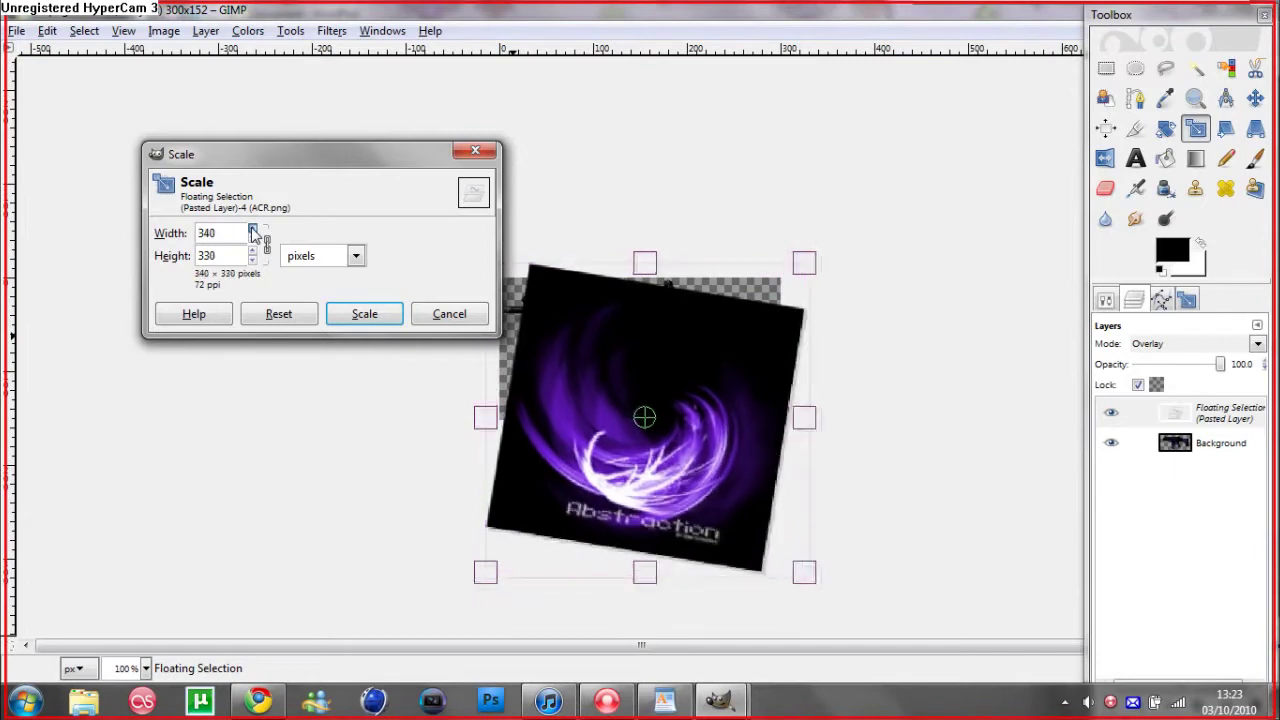
{"action": "left_click", "coordinate": [355, 314]}
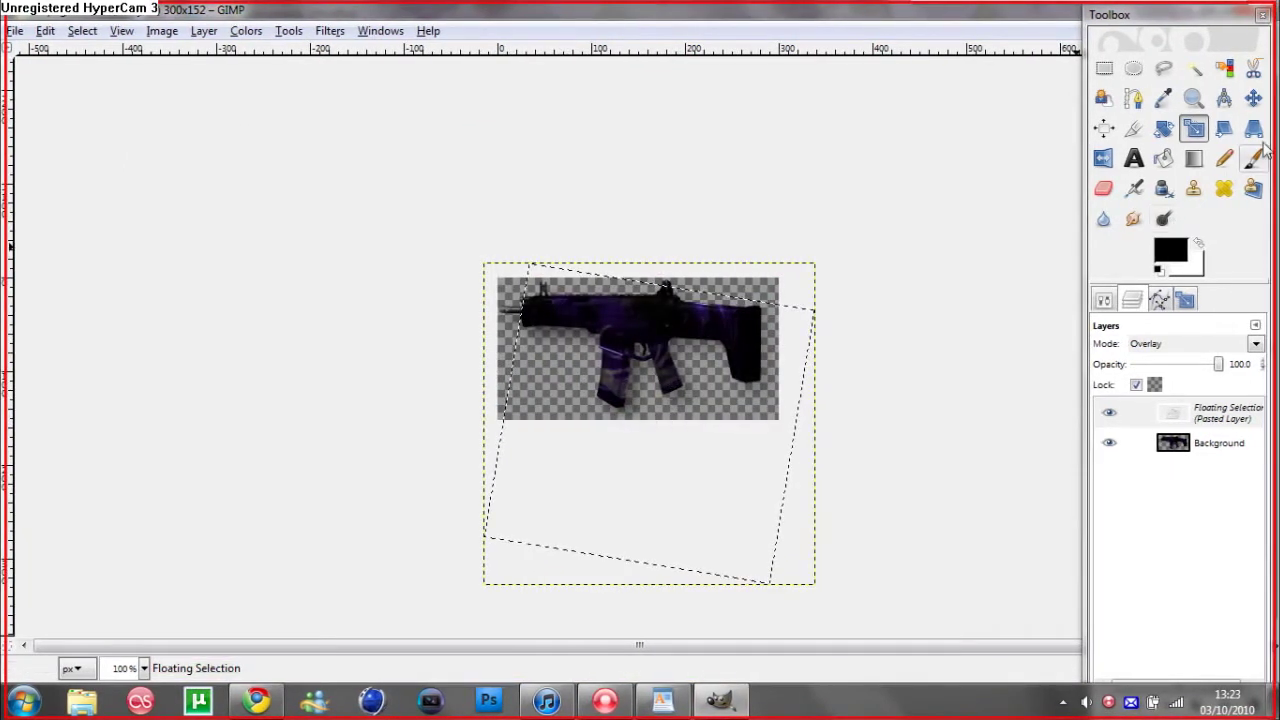
{"action": "left_click", "coordinate": [1255, 97]}
Step: Position the second overlay over the gun and anchor it into the Background layer
{"action": "left_click_drag", "start_coordinate": [649, 440], "coordinate": [645, 370]}
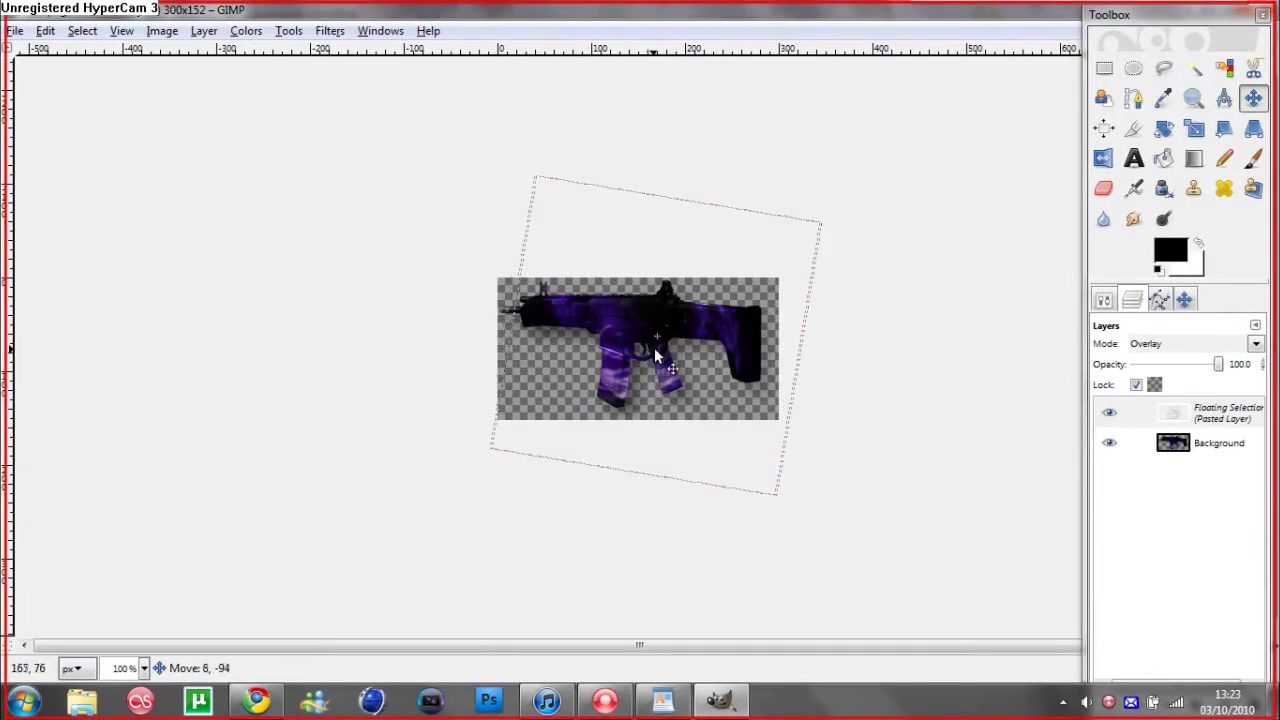
{"action": "left_click_drag", "start_coordinate": [655, 355], "coordinate": [648, 340]}
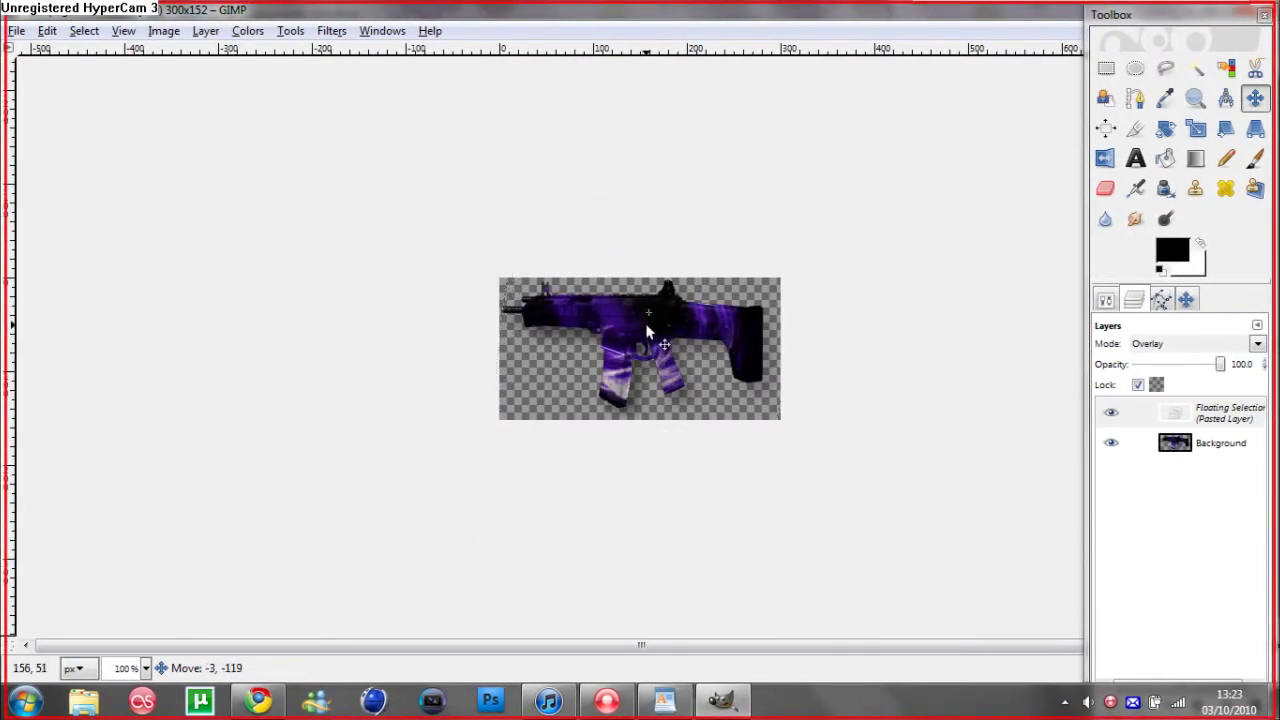
{"action": "left_click_drag", "start_coordinate": [647, 330], "coordinate": [652, 333]}
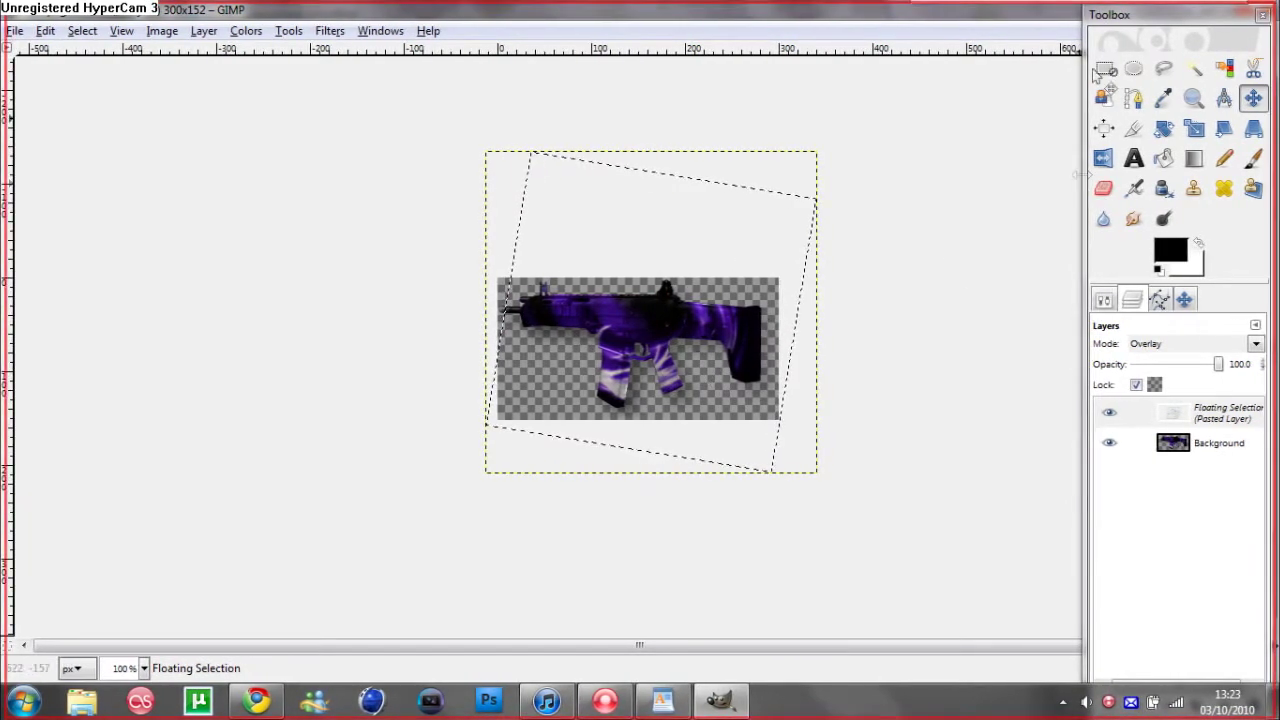
{"action": "key", "text": "r"}
{"action": "left_click", "coordinate": [904, 291]}
{"action": "key", "text": "ctrl+a"}
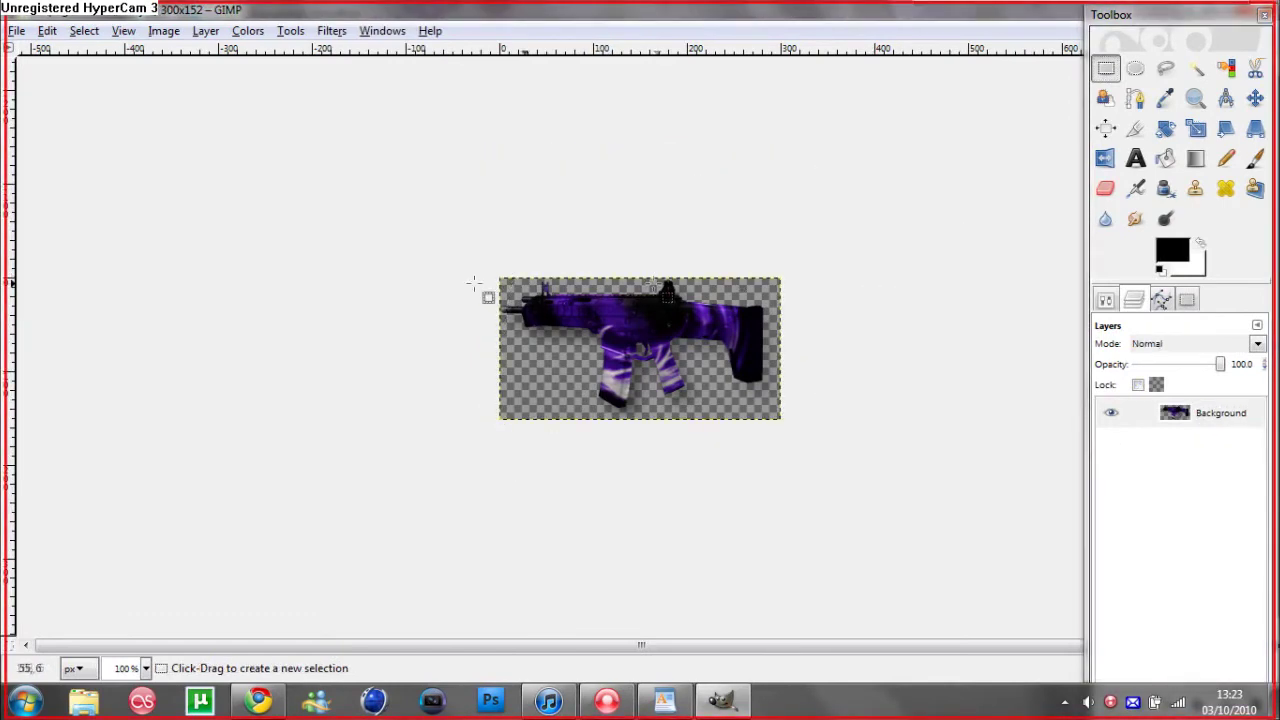
{"action": "left_click", "coordinate": [664, 700]}
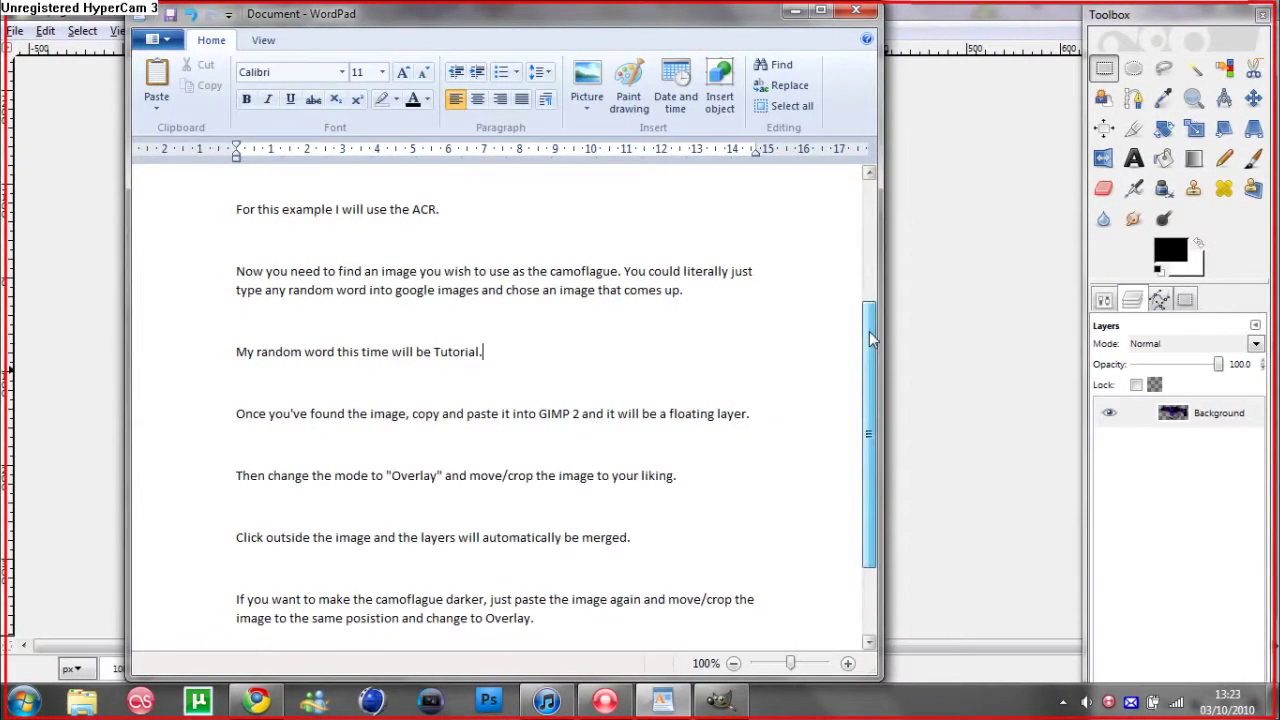
Step: Enlarge the closing line 'Comment, Rate, Subscribe!!' to 48 pt
{"action": "left_click_drag", "start_coordinate": [866, 368], "coordinate": [866, 437]}
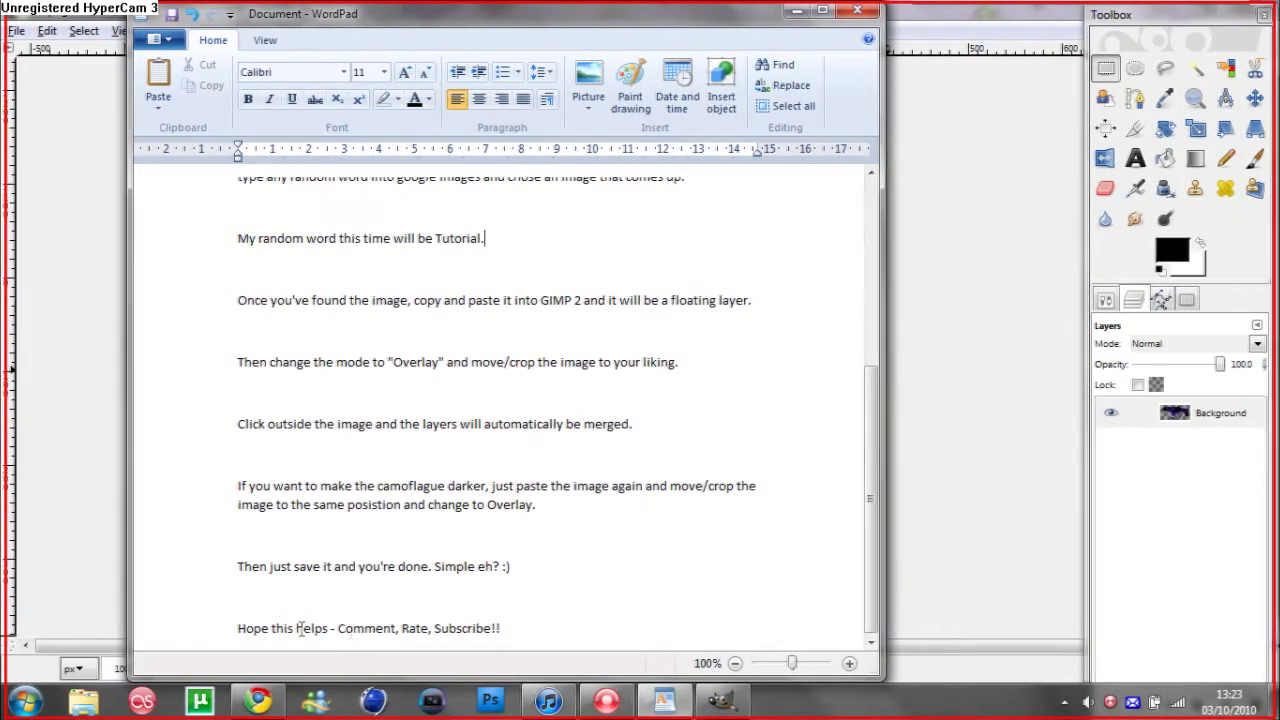
{"action": "left_click_drag", "start_coordinate": [337, 628], "coordinate": [510, 626]}
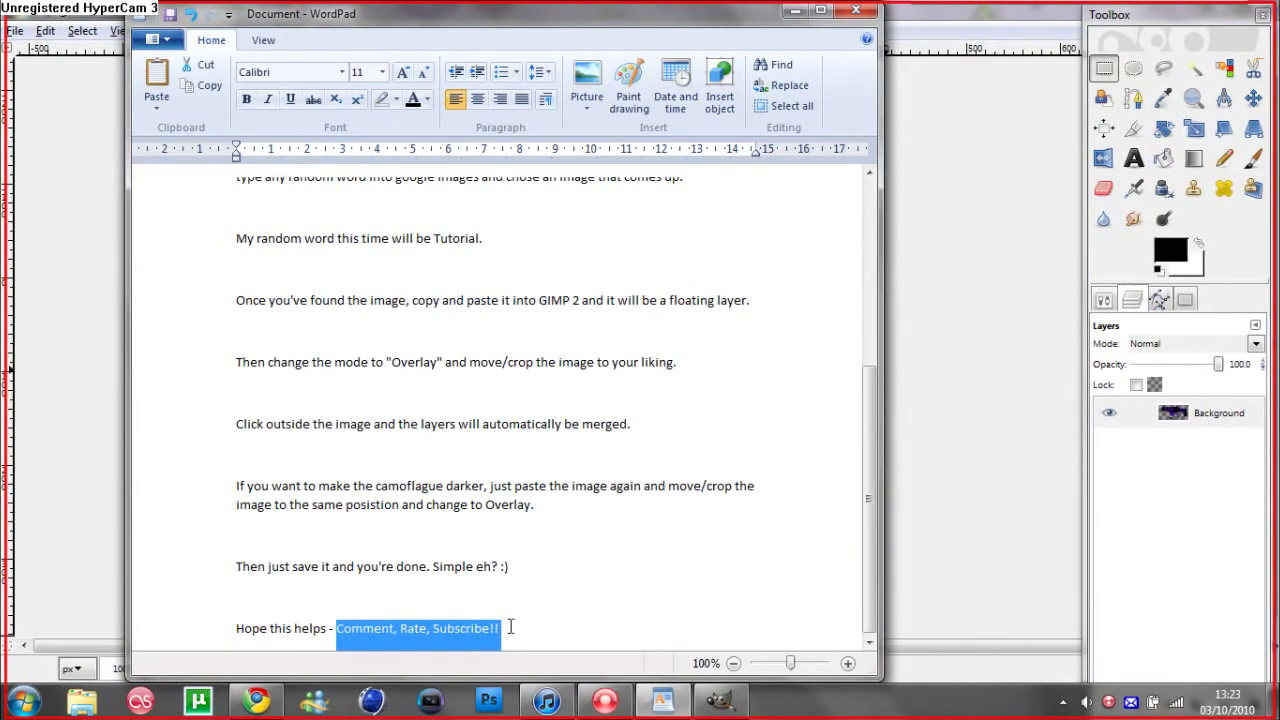
{"action": "left_click", "coordinate": [383, 72]}
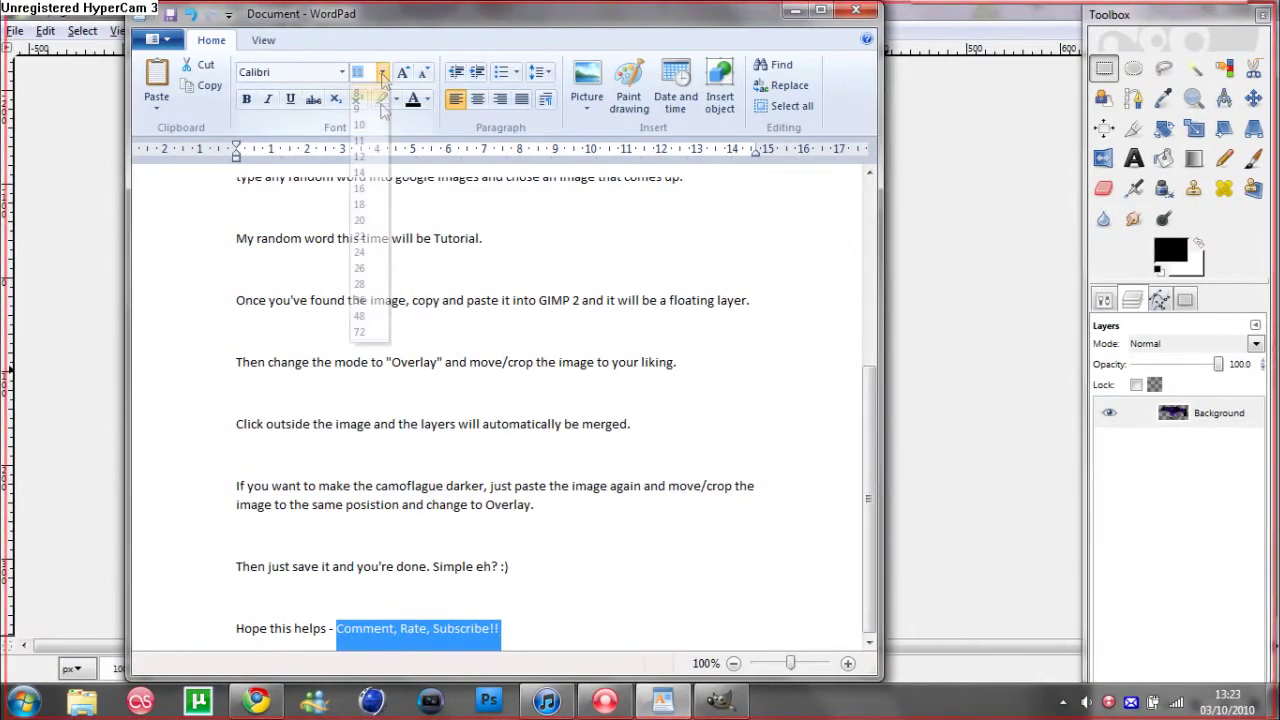
{"action": "left_click", "coordinate": [361, 316]}
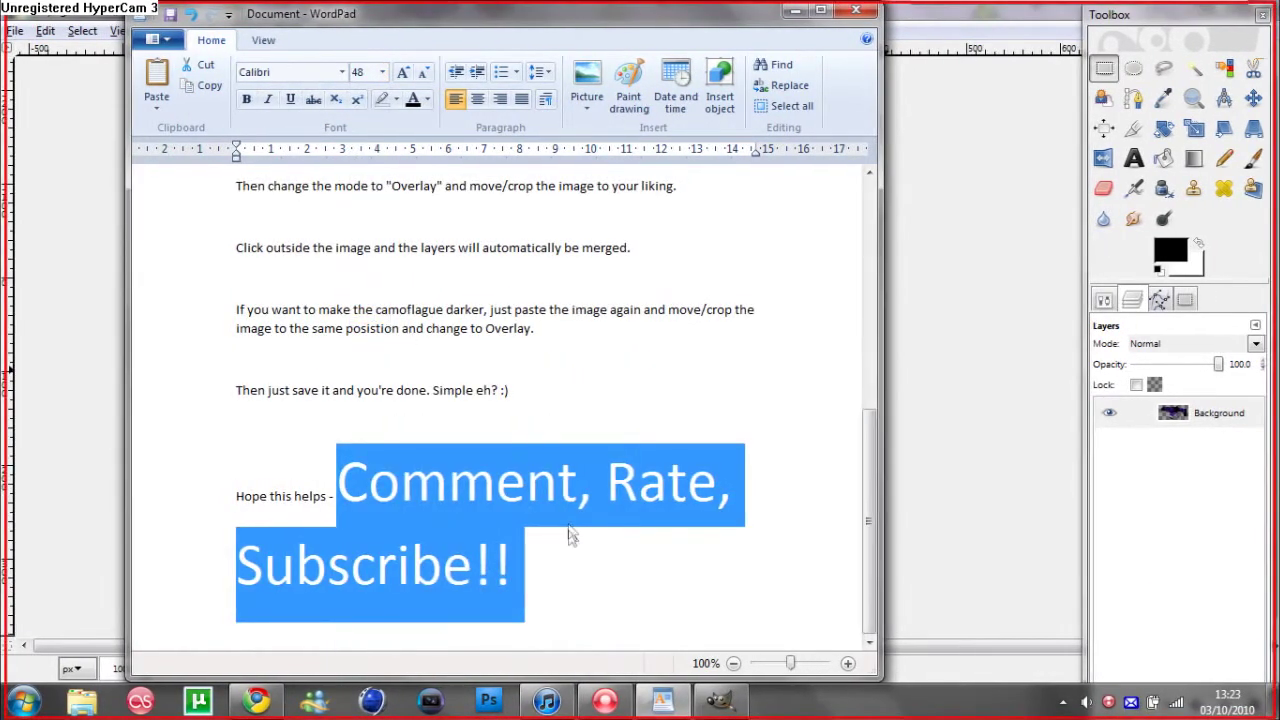
{"action": "left_click", "coordinate": [559, 569]}
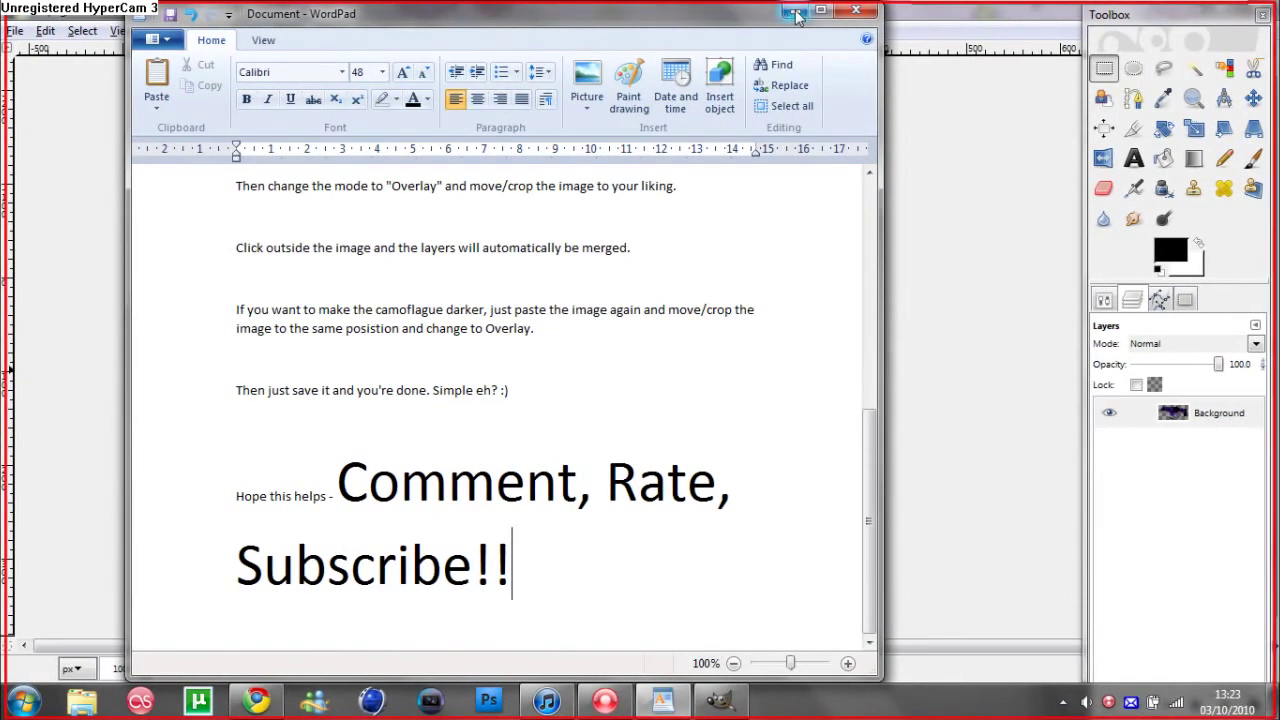
Step: Close the WordPad notes without saving, returning to GIMP
{"action": "left_click", "coordinate": [855, 11]}
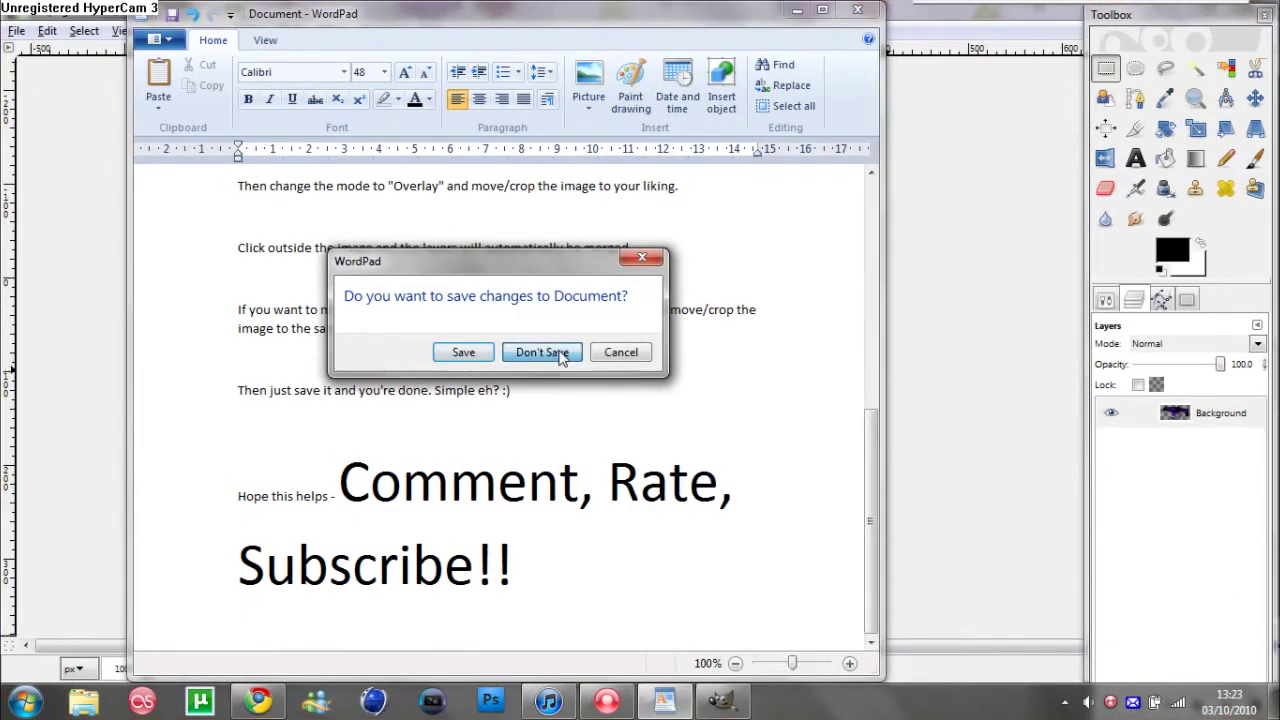
{"action": "left_click", "coordinate": [541, 352]}
{"action": "left_click", "coordinate": [17, 30]}
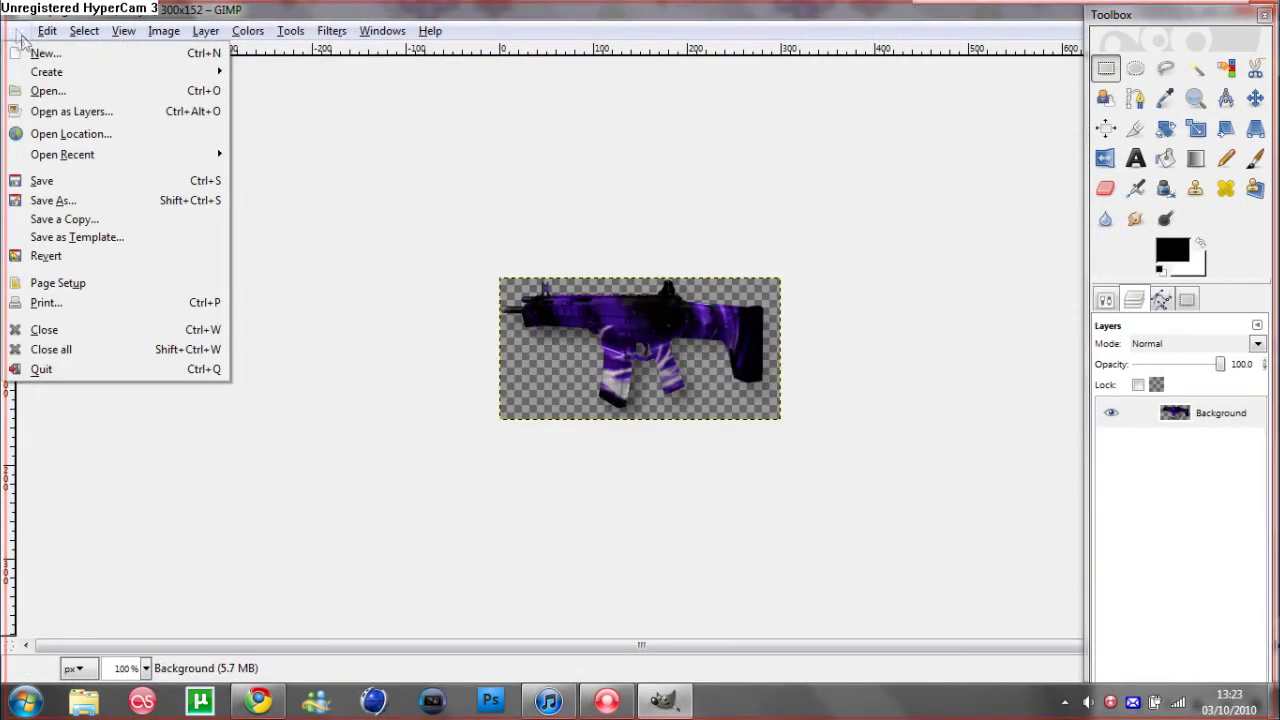
Step: Save the camouflaged gun as 'ACR tutorial.png' in the complete renders folder, then minimize GIMP to show the browser
{"action": "left_click", "coordinate": [76, 200]}
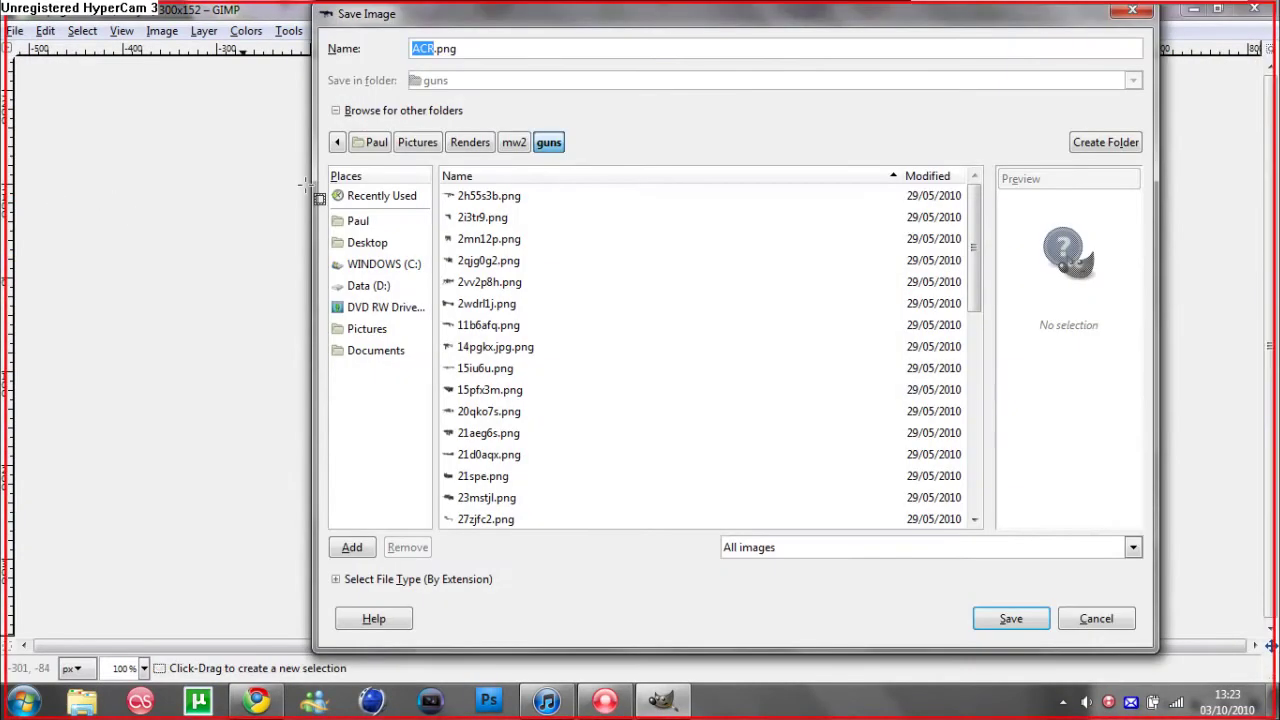
{"action": "left_click", "coordinate": [514, 142]}
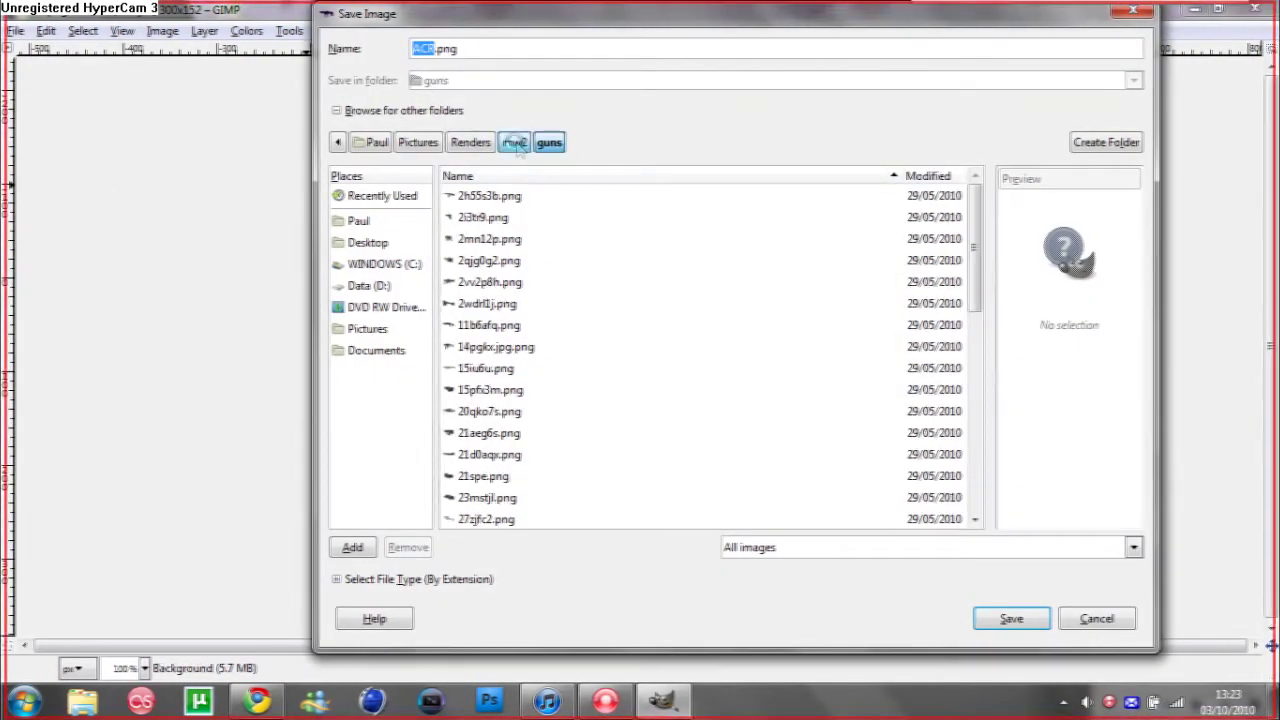
{"action": "double_click", "coordinate": [497, 217]}
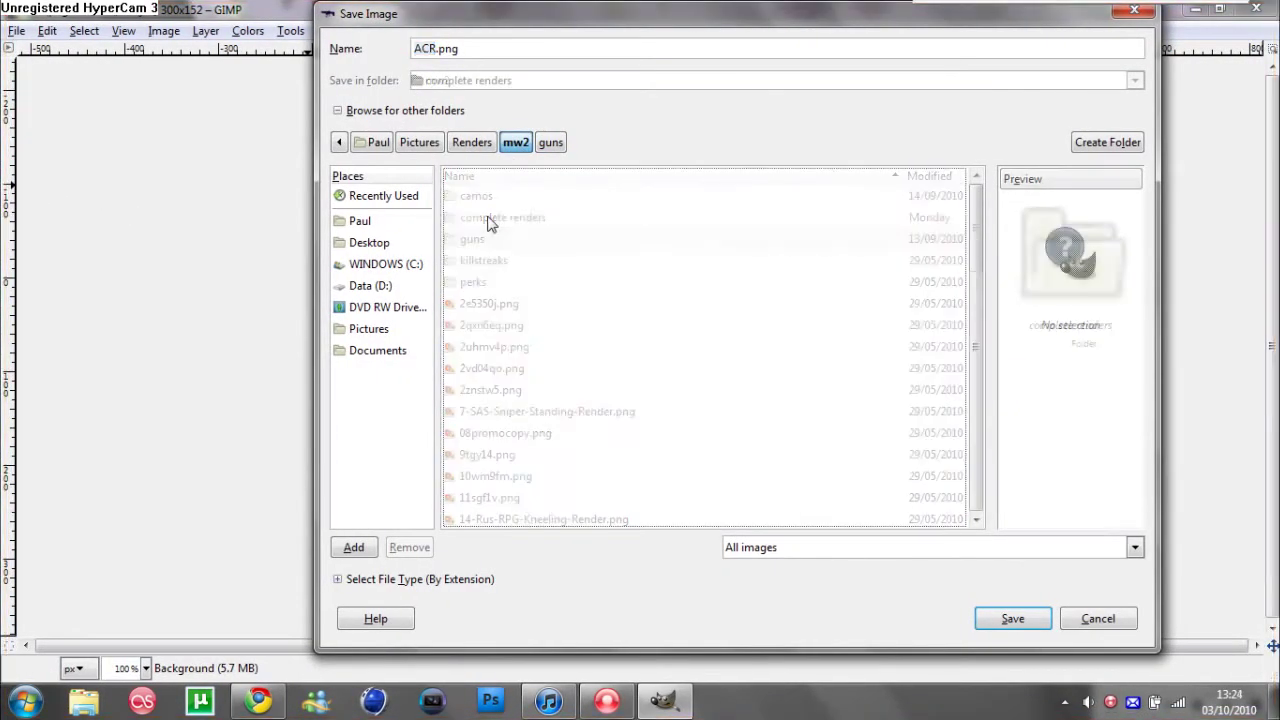
{"action": "left_click", "coordinate": [435, 48]}
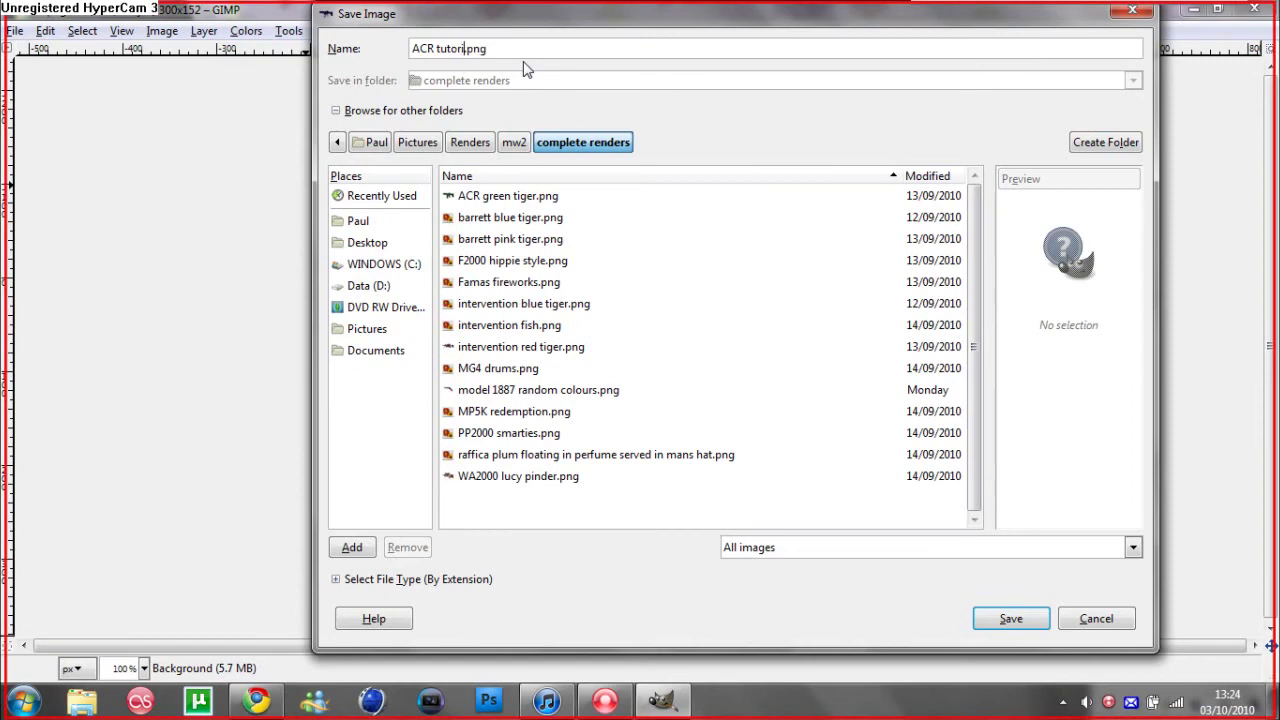
{"action": "type", "text": "tutorial"}
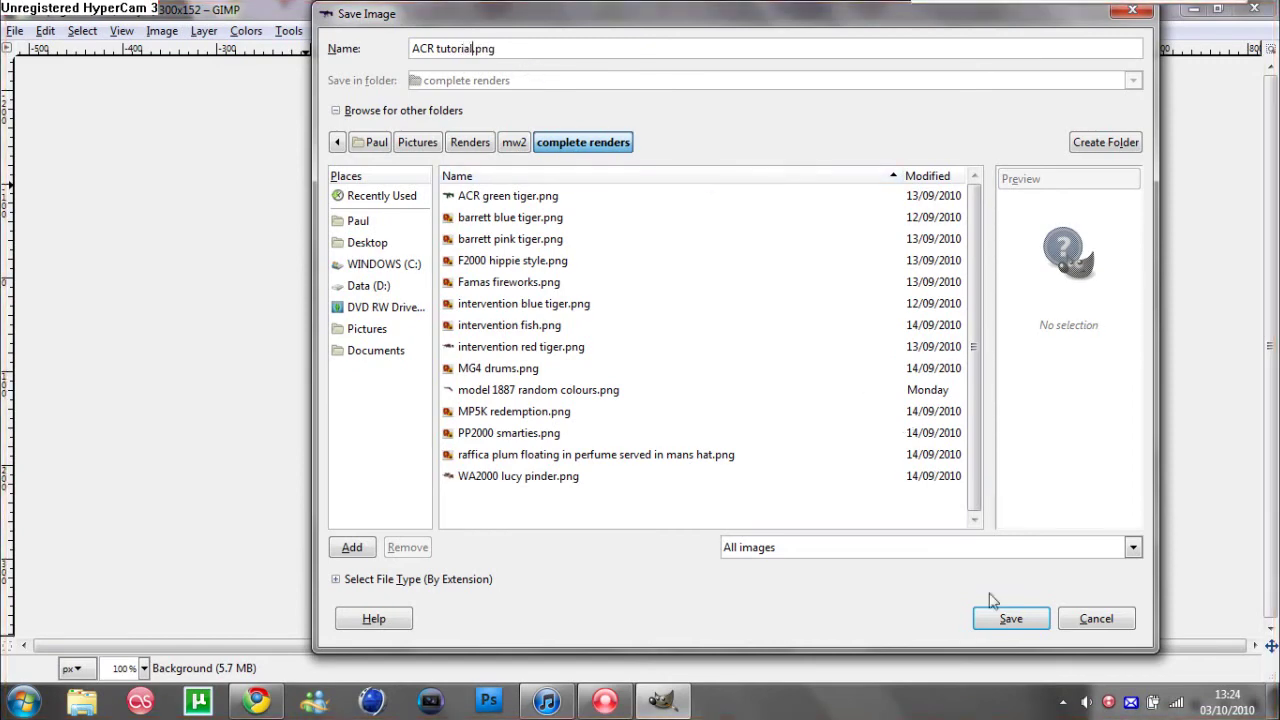
{"action": "left_click", "coordinate": [1008, 620]}
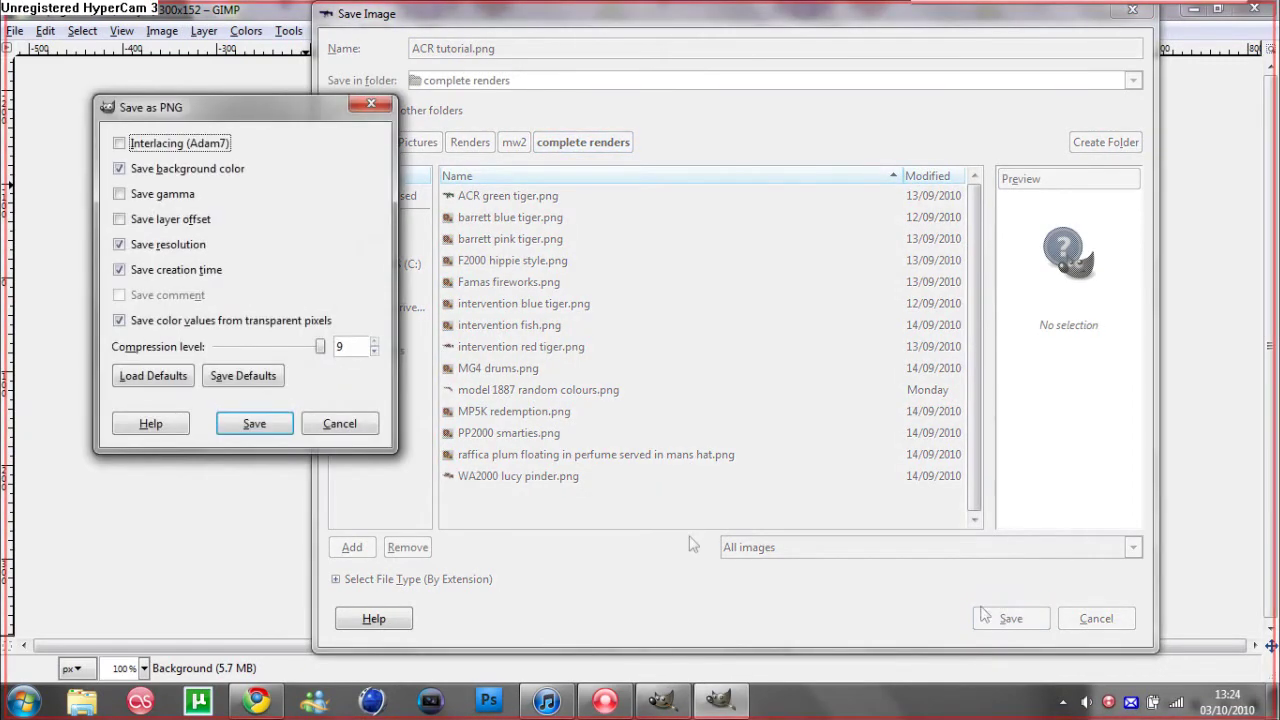
{"action": "left_click", "coordinate": [256, 423]}
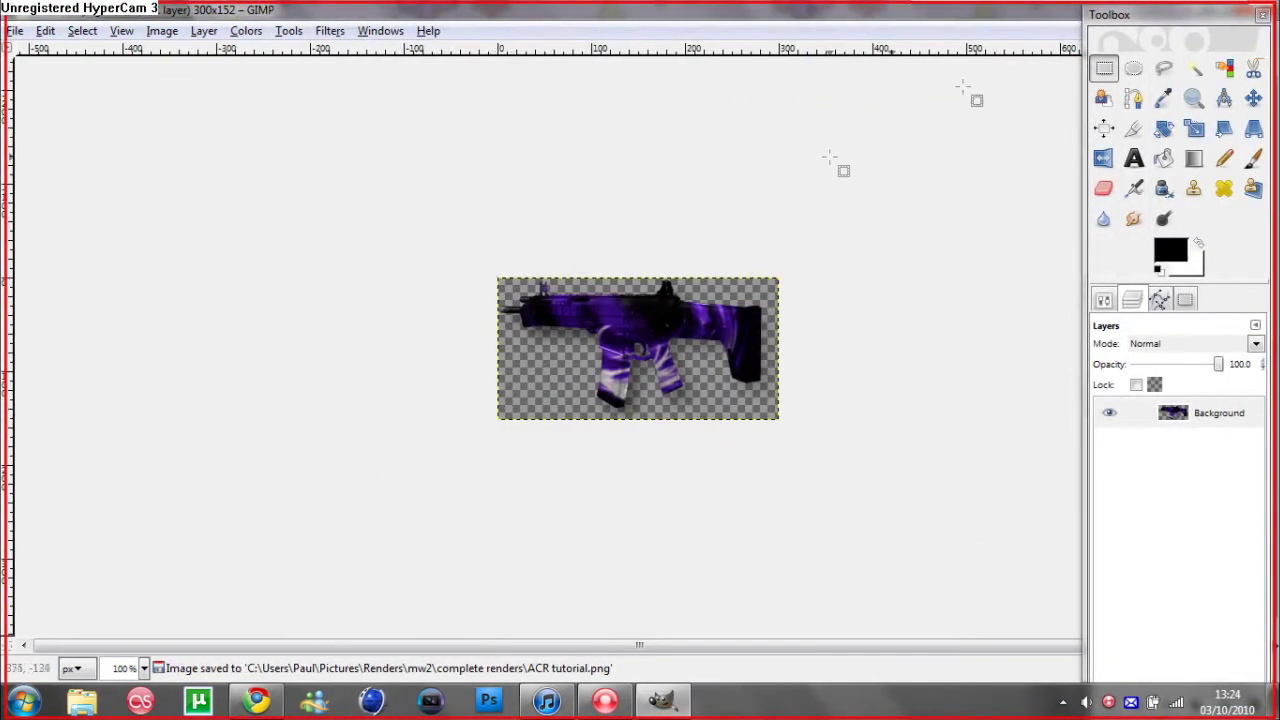
{"action": "left_click", "coordinate": [1247, 22]}
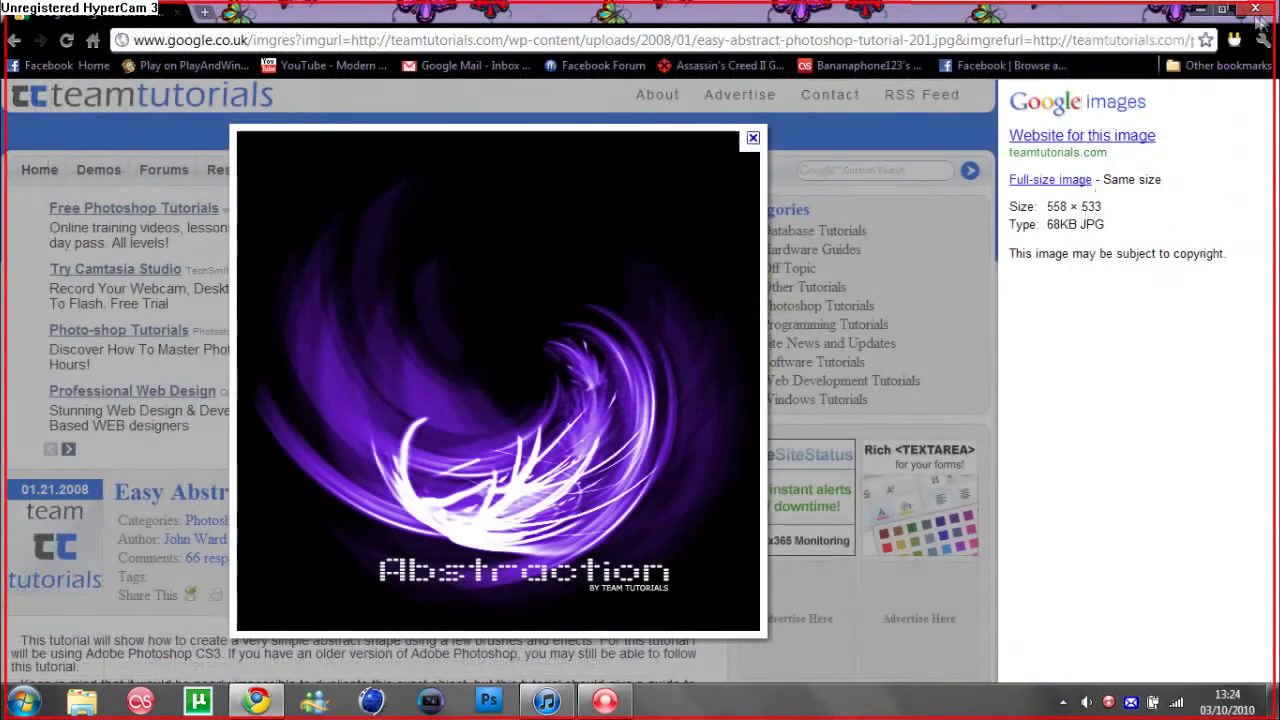